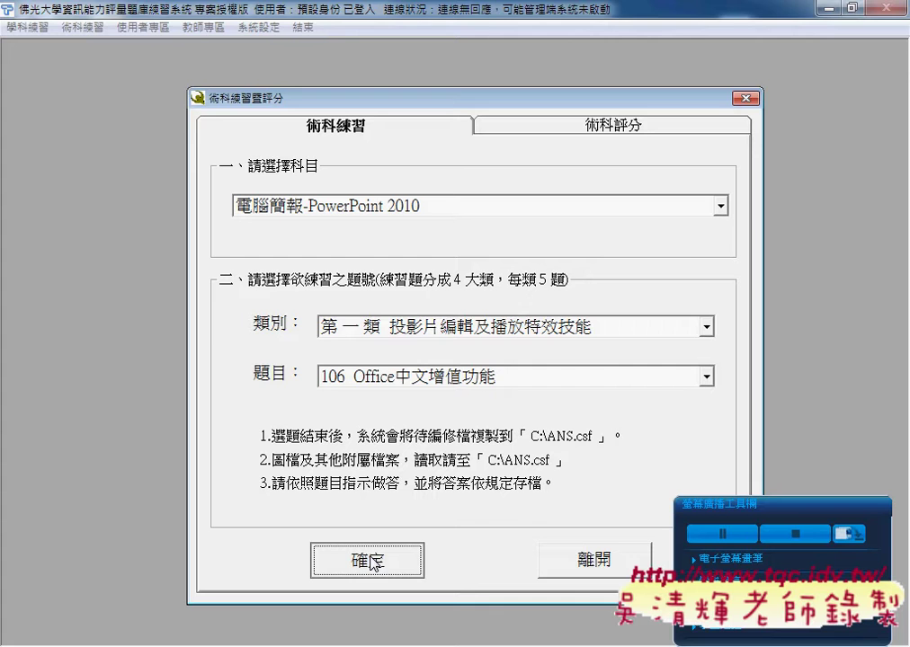
Start TQC practice question 106 and open PPD01 from C:\ANS.csf\PP01.
click(373, 561)
click(417, 395)
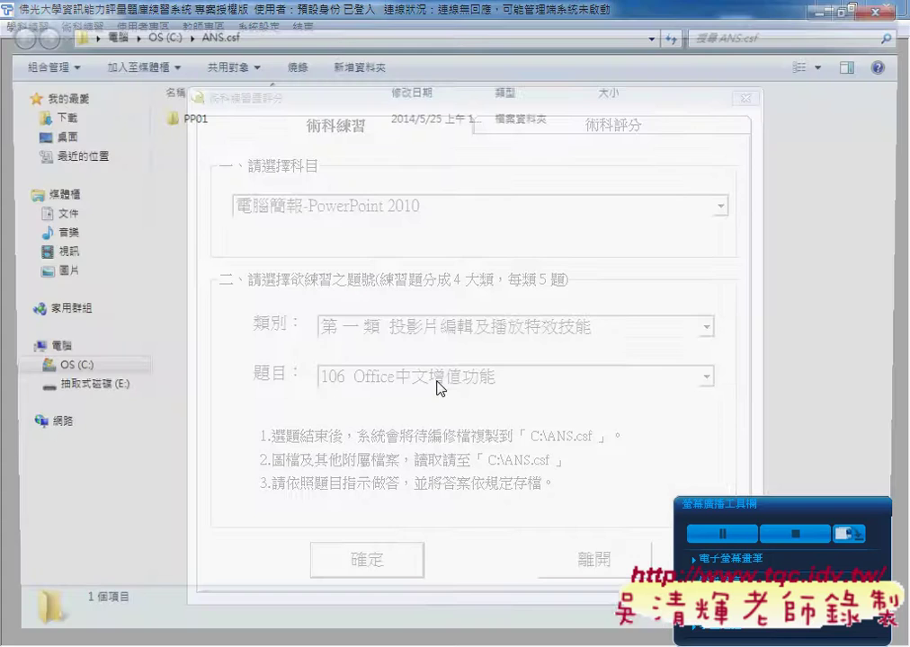
double_click(205, 128)
double_click(209, 125)
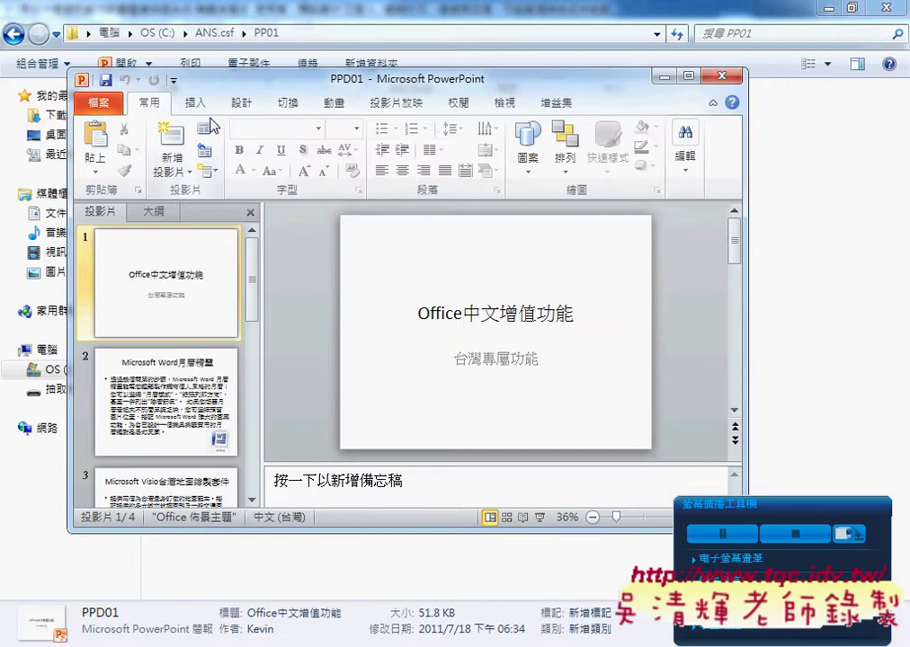
Maximize the PPD01 window and apply the 圖釘 theme to the whole deck.
click(689, 76)
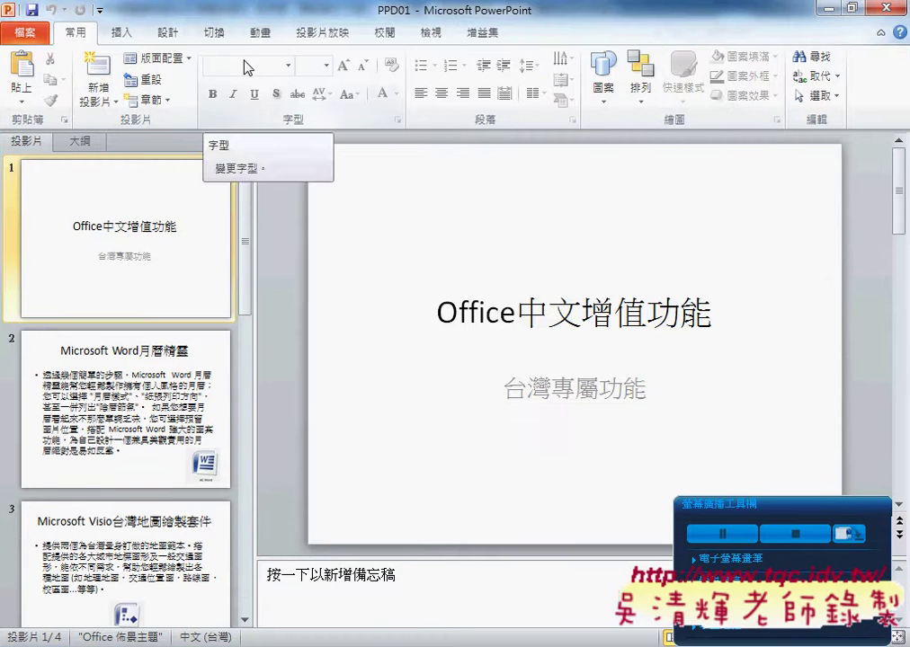
click(168, 33)
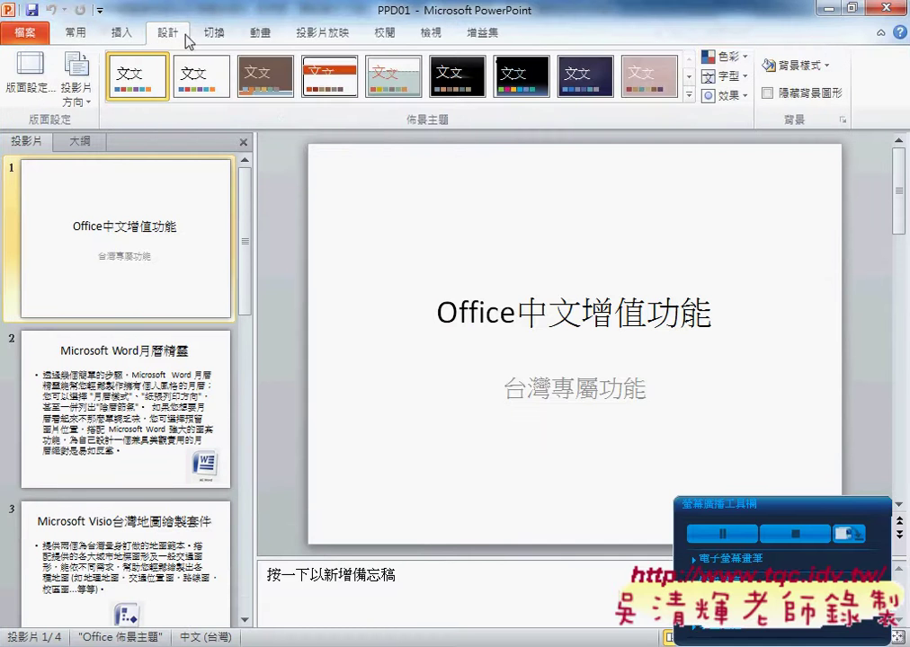
click(689, 96)
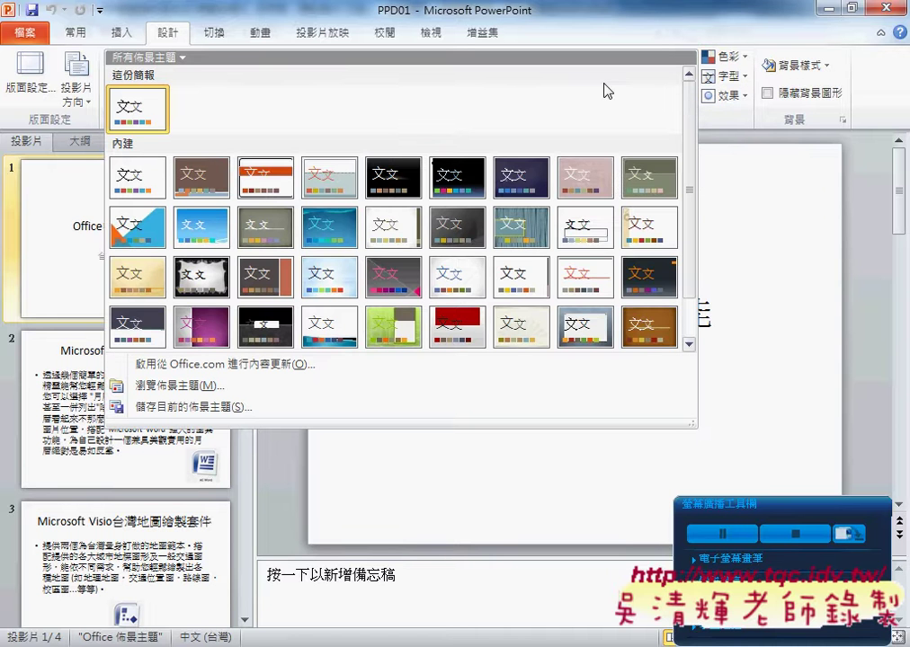
drag(692, 179, 694, 219)
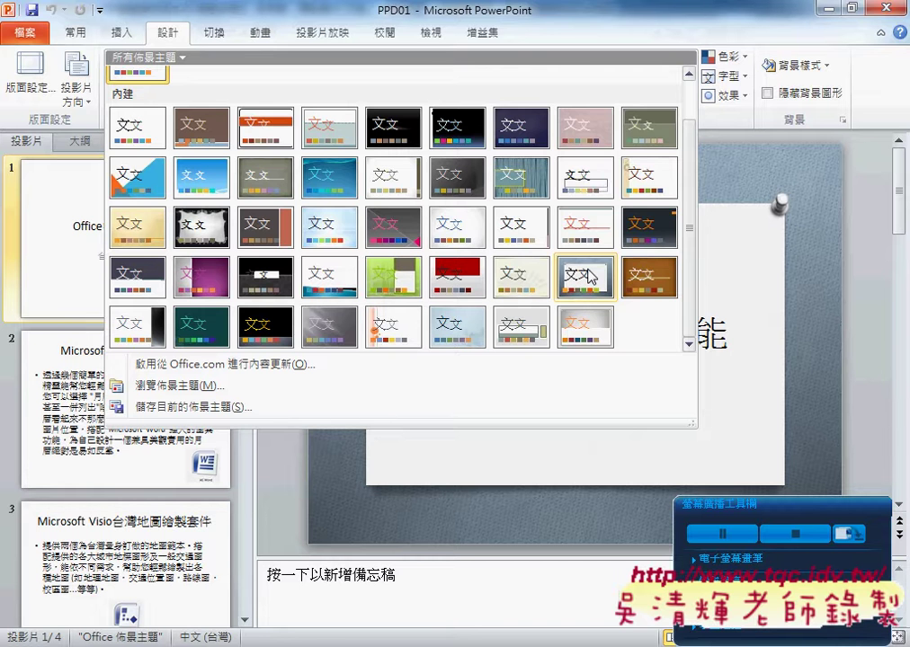
click(589, 277)
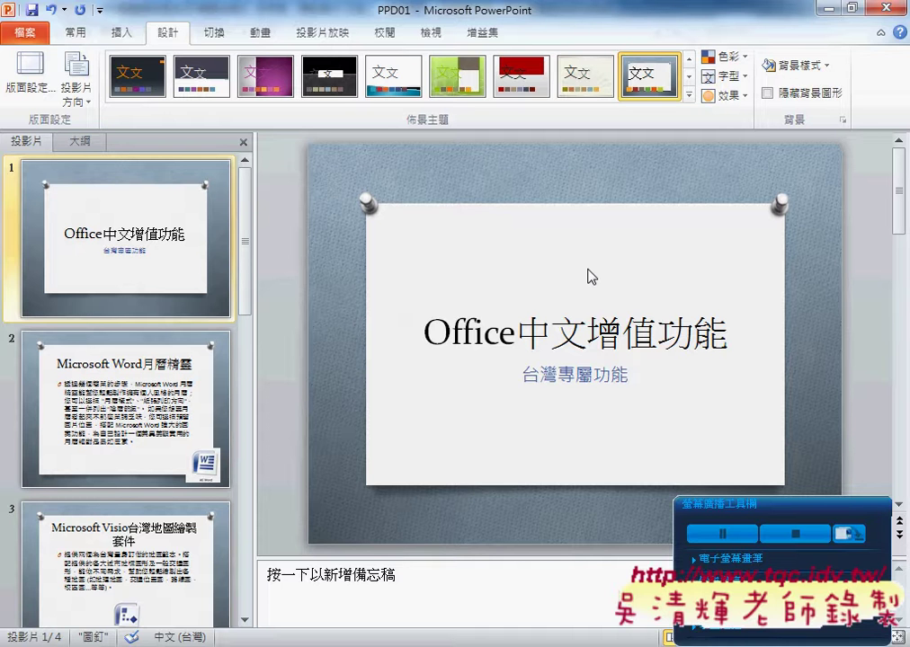
click(689, 96)
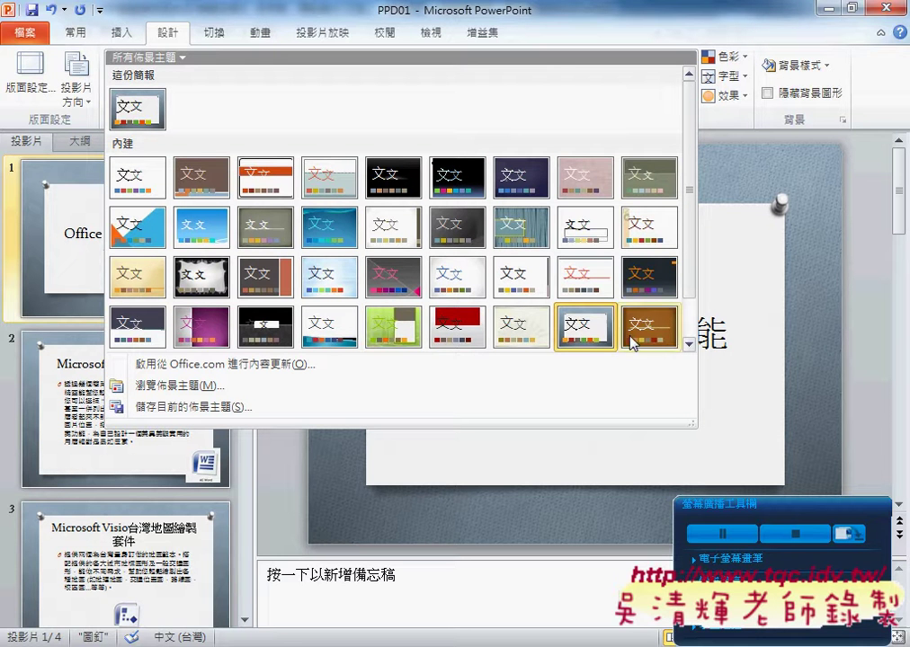
scroll(689, 280, down, 1)
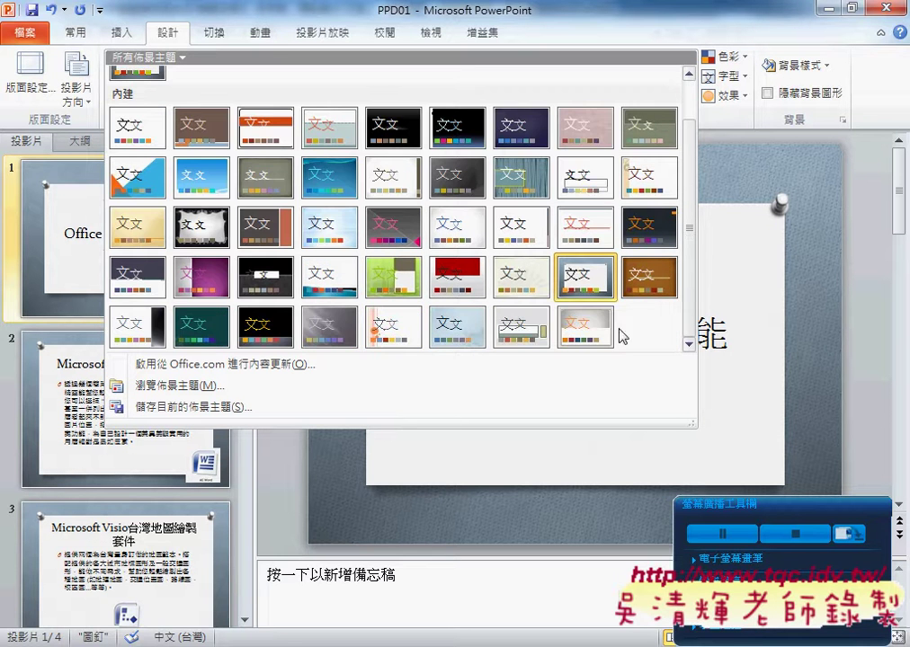
click(890, 177)
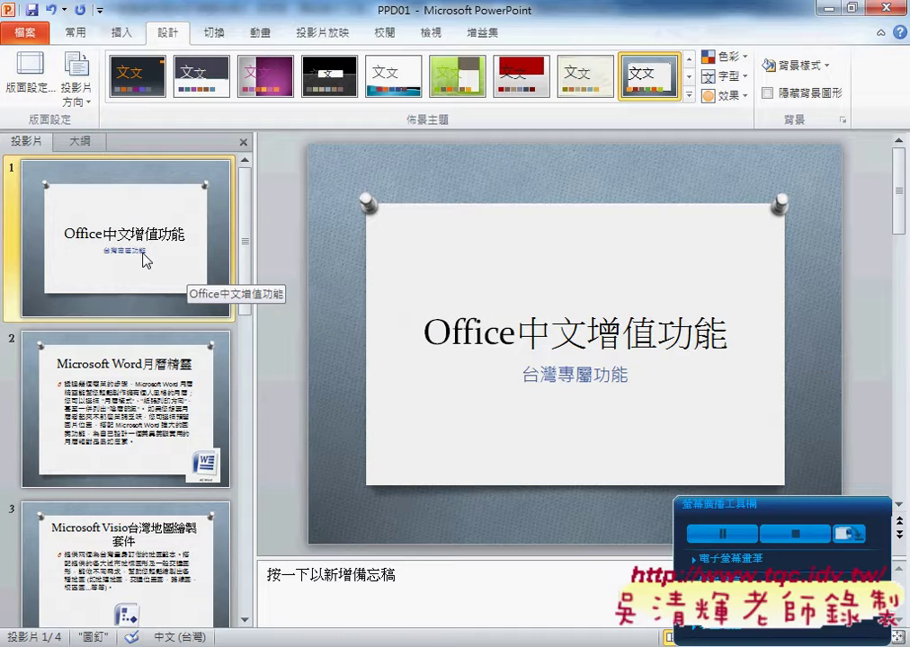
click(641, 313)
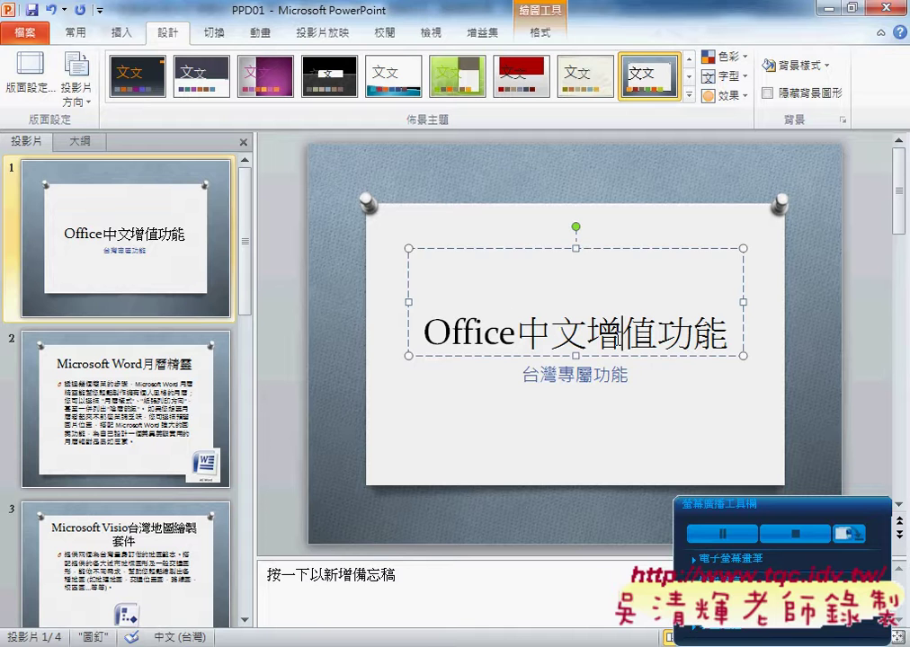
In the Font dialog, set slide 1's title to Impact (Latin) and 標楷體 (Chinese).
click(600, 249)
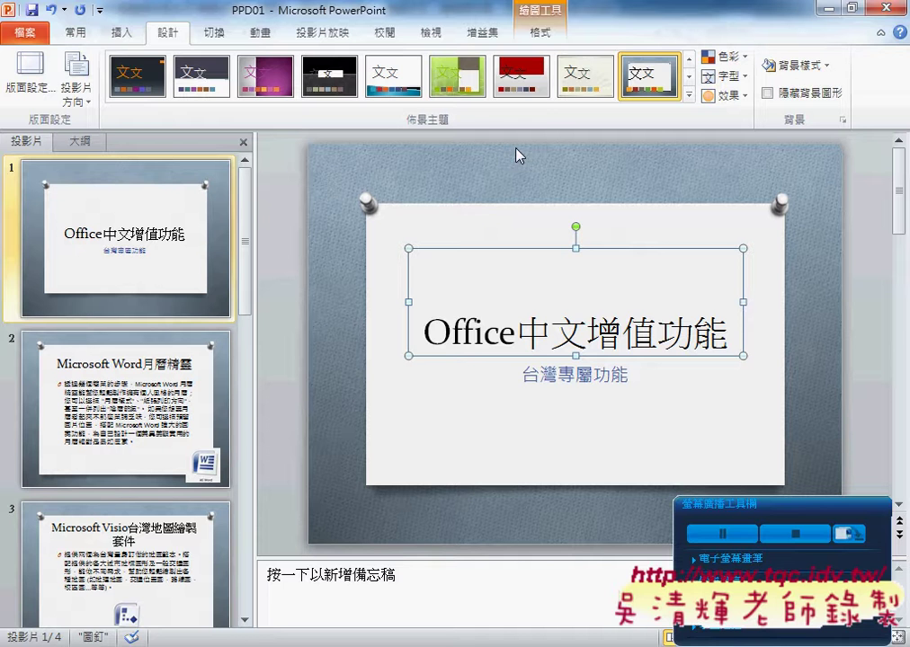
click(68, 35)
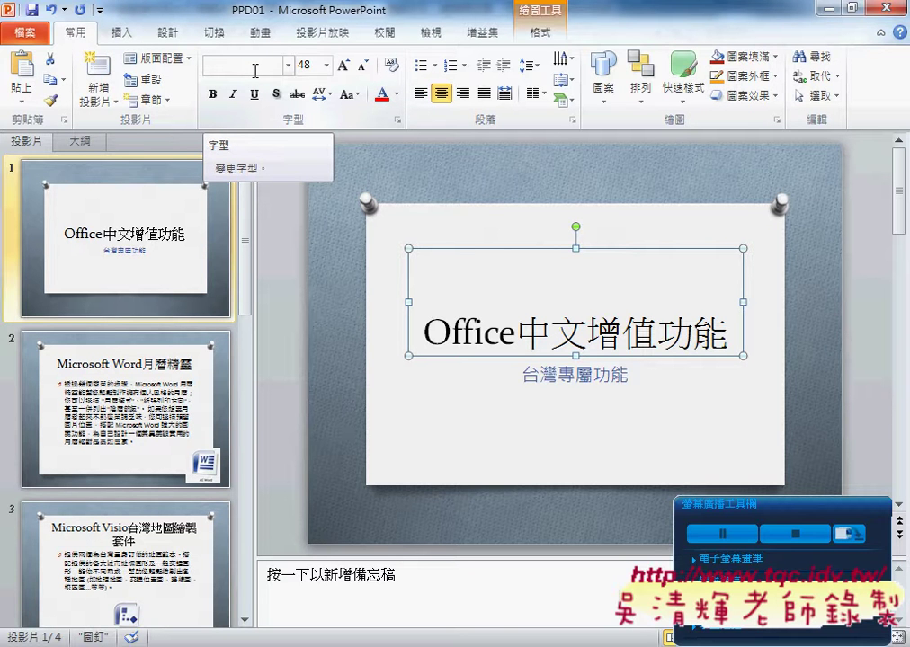
click(400, 125)
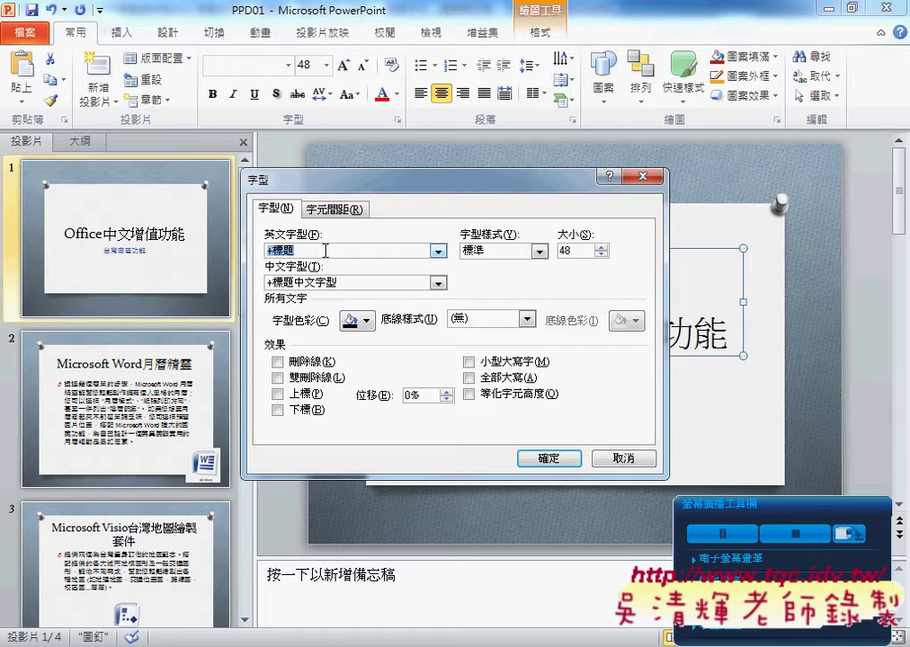
text(Impact)
click(437, 282)
mouse_move(440, 345)
mouse_down()
mouse_move(437, 396)
mouse_move(456, 335)
mouse_move(439, 553)
mouse_up()
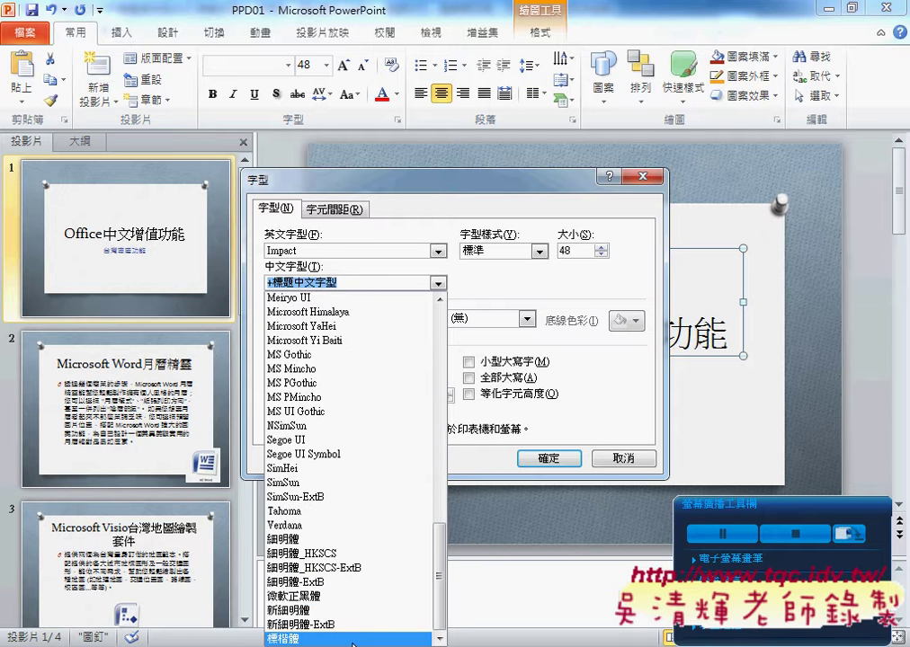
click(352, 640)
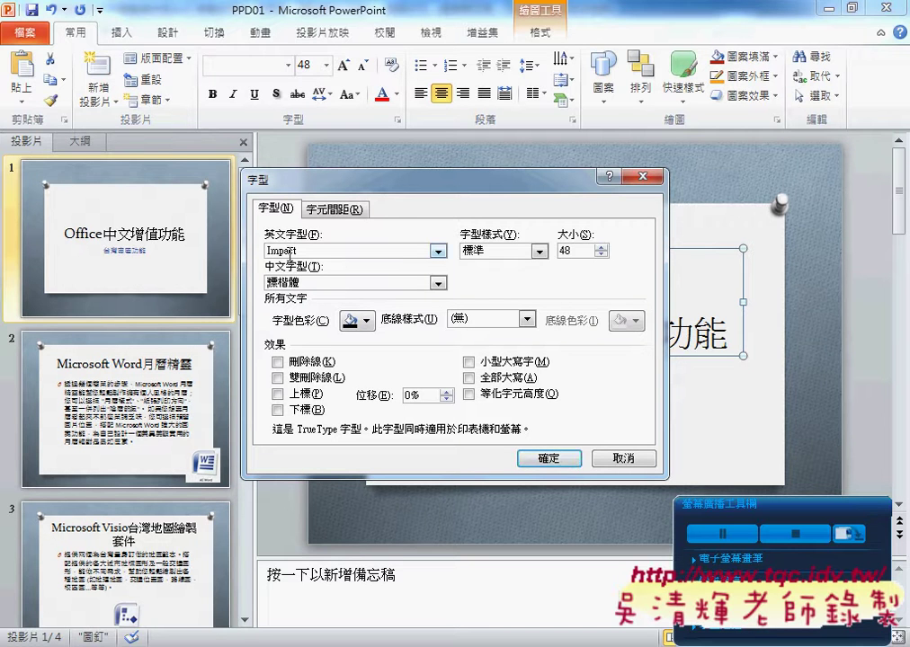
click(549, 460)
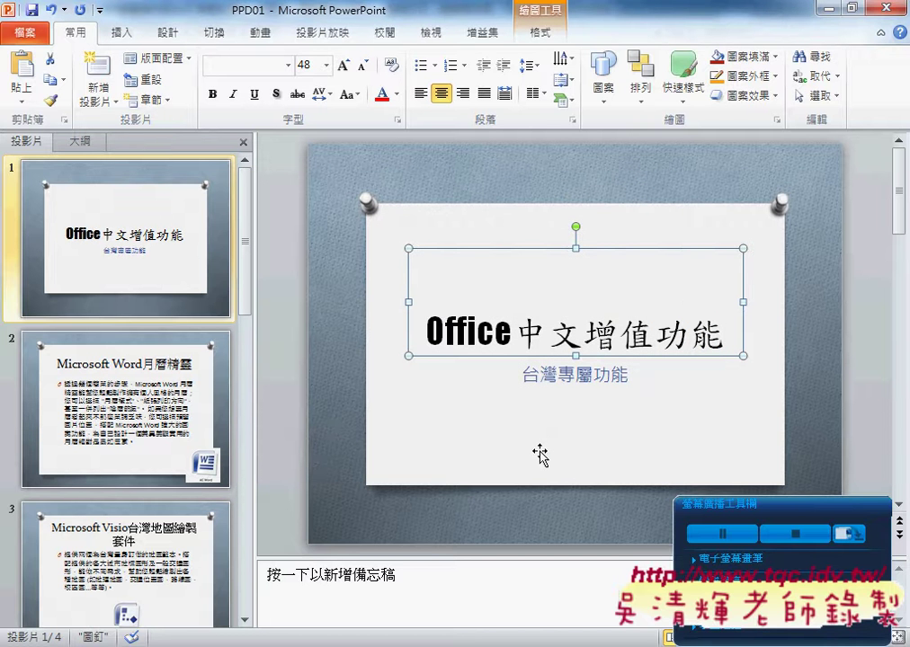
Give slide 1's title text a shadow and dark red colour, and align it middle vertically.
click(277, 94)
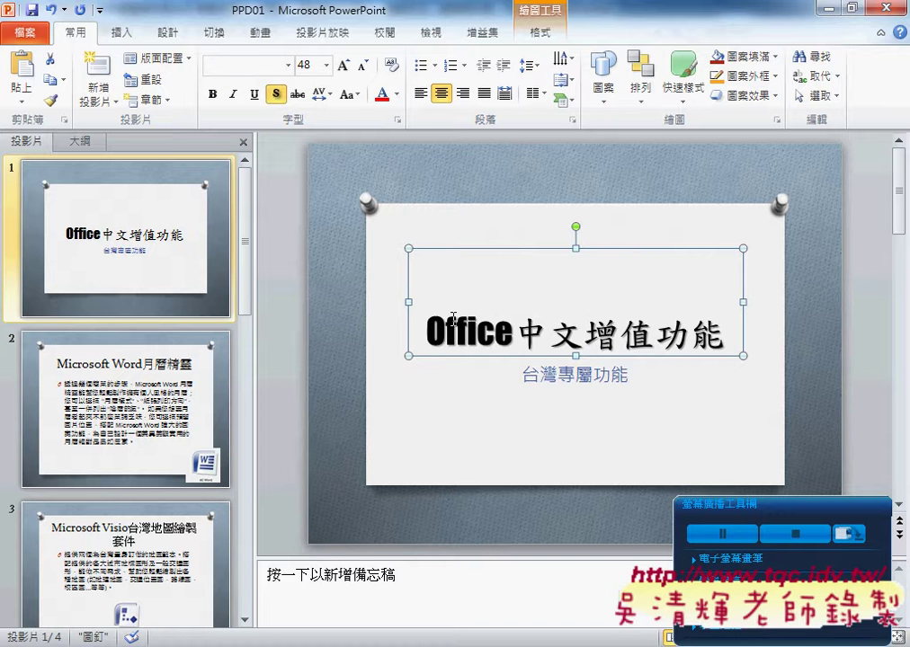
click(398, 96)
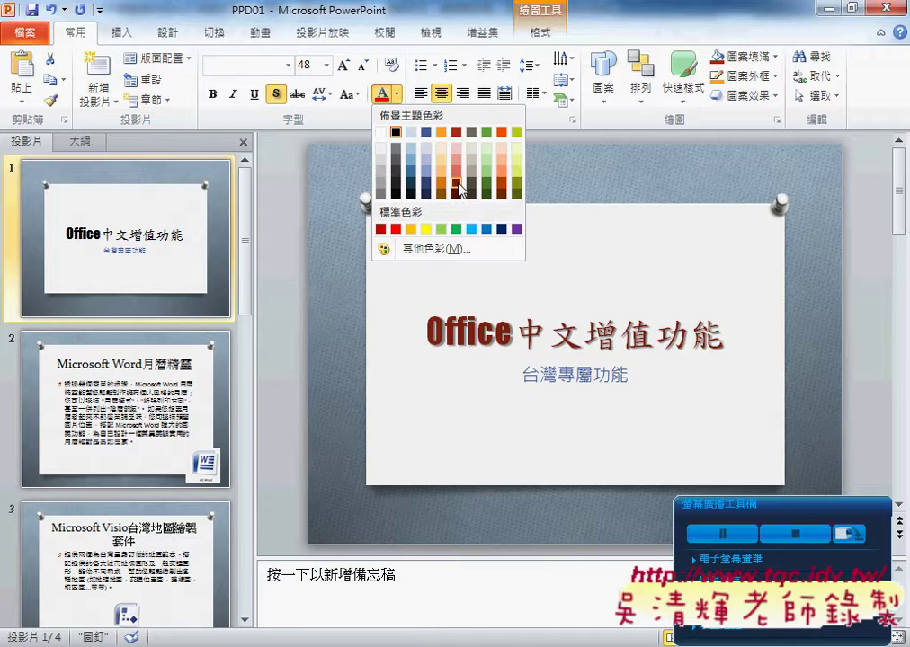
click(458, 186)
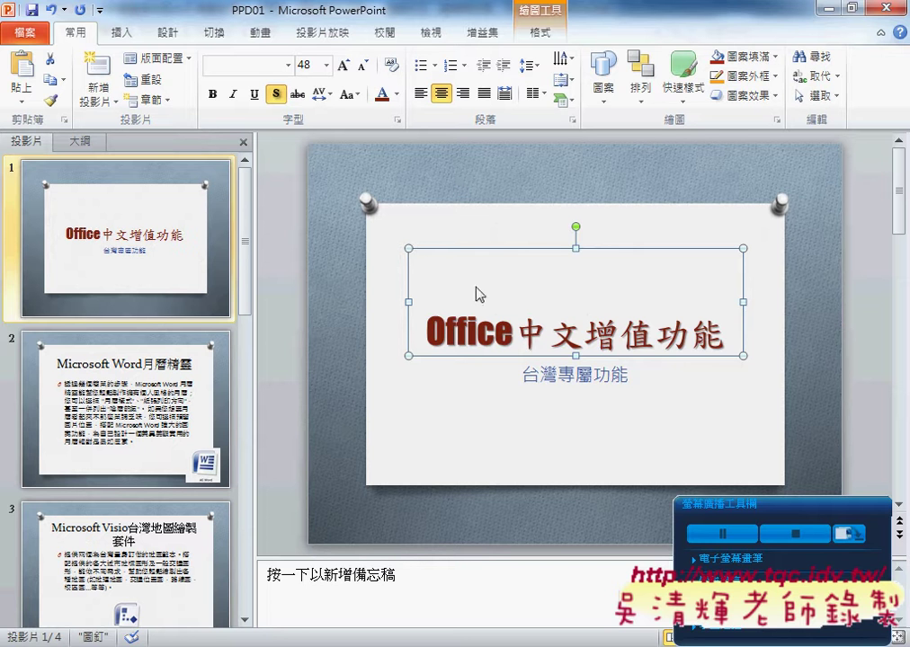
click(566, 80)
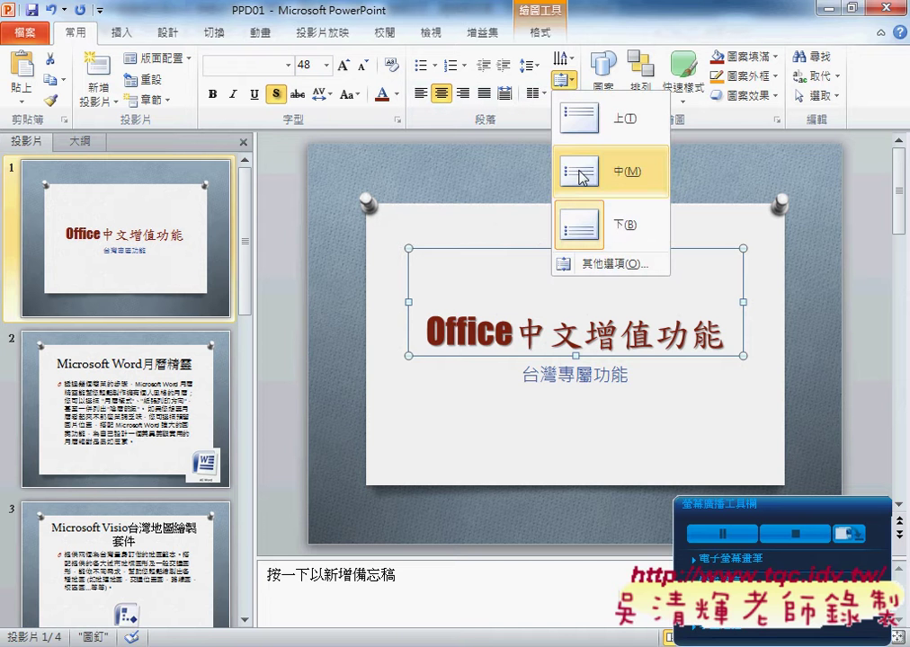
click(581, 172)
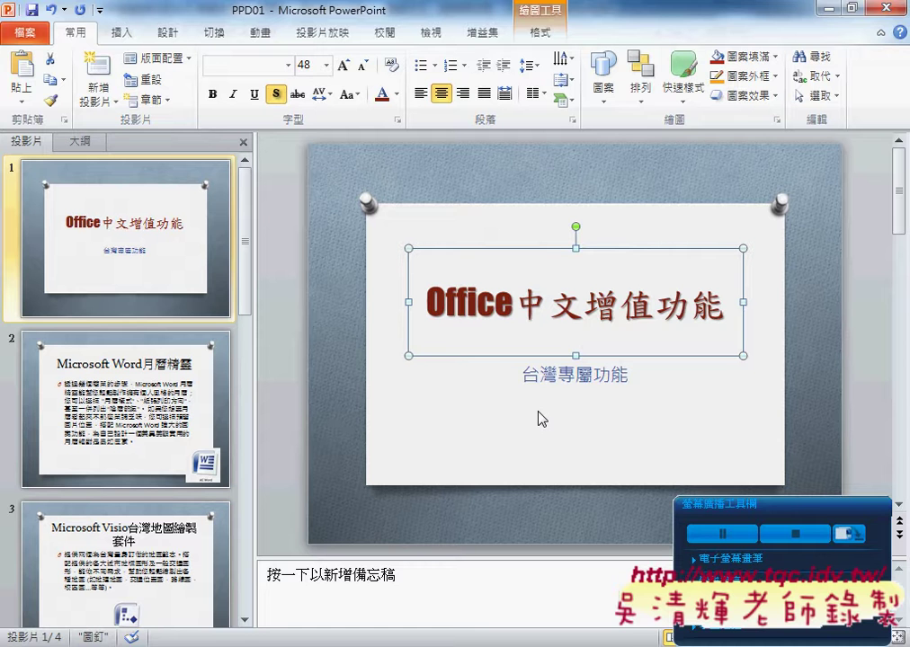
Apply the 色彩外框 - 橙色, 輔色 1 shape style to slide 1's title box.
click(542, 34)
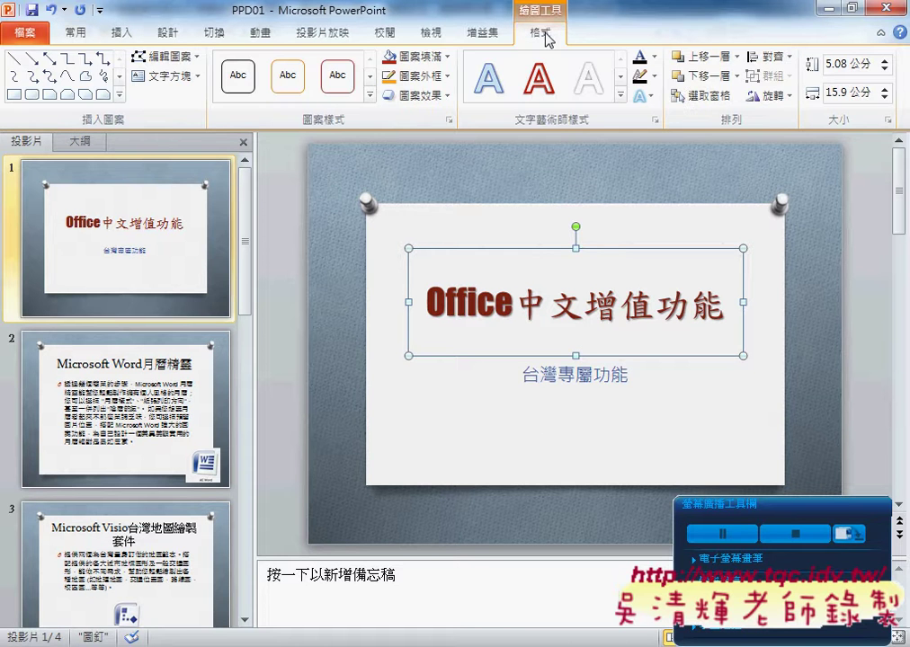
click(368, 95)
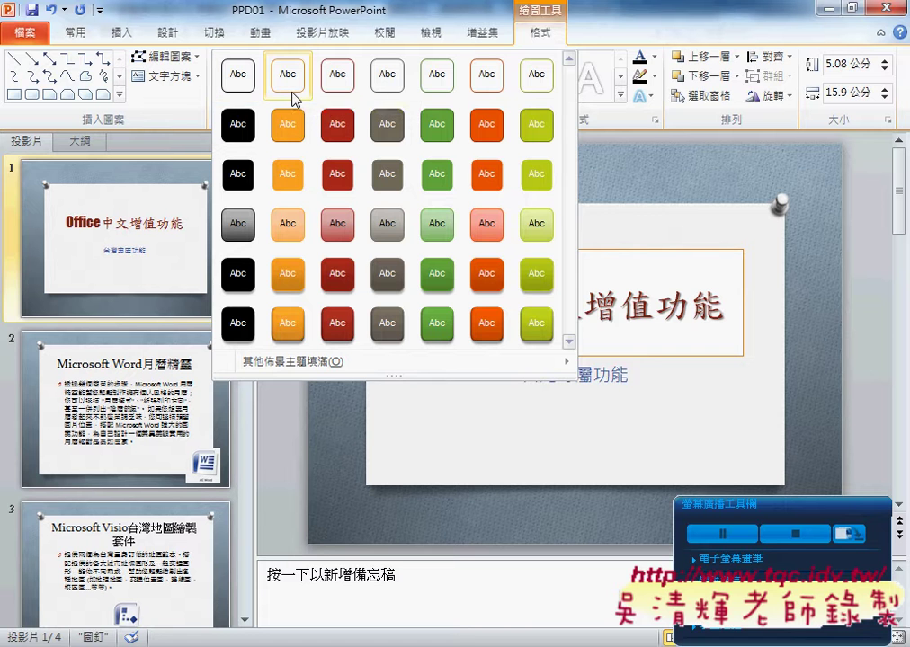
click(295, 97)
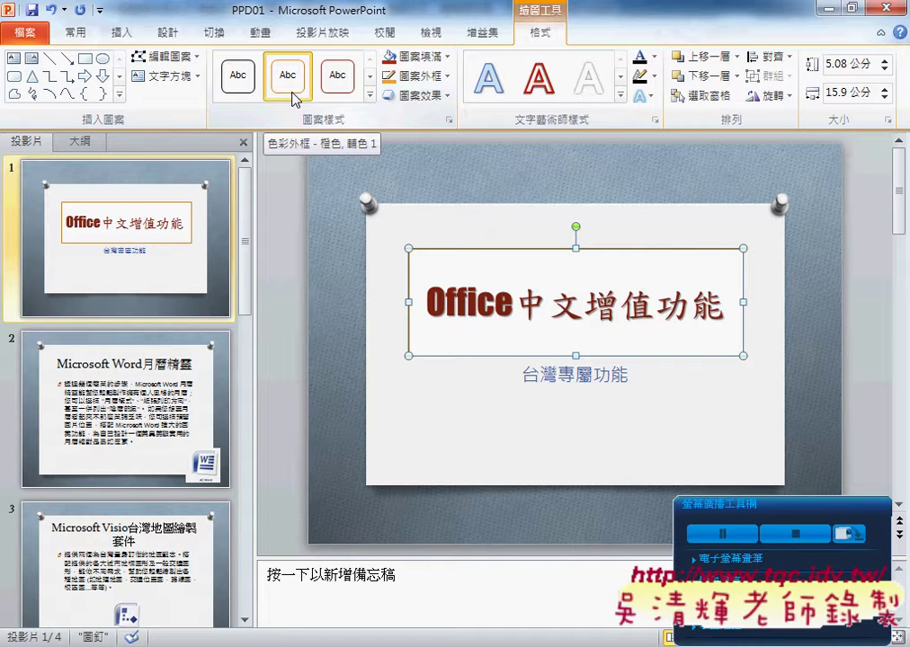
click(559, 372)
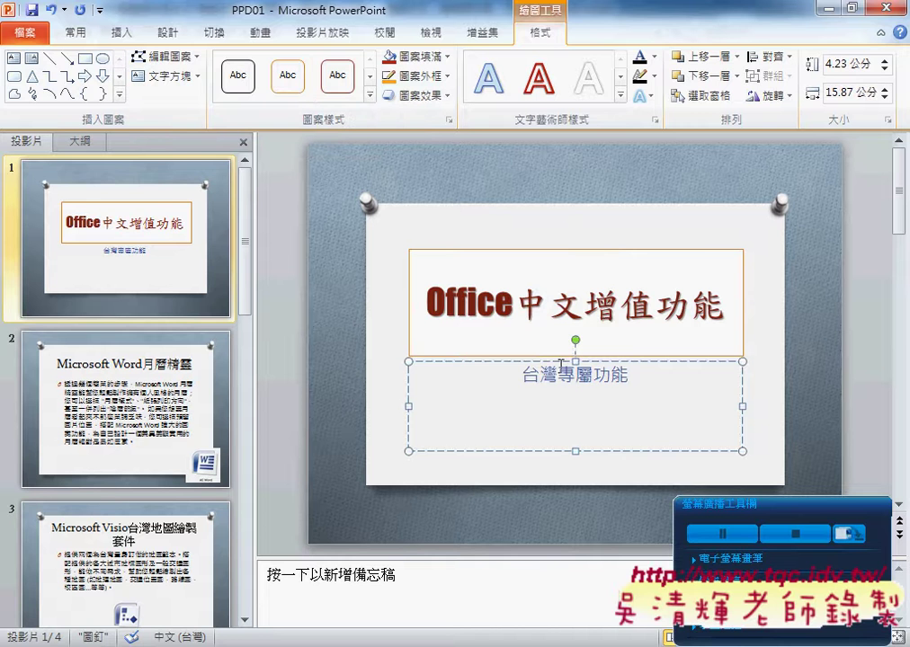
Set the subtitle 台灣專屬功能 to 36 pt and add a wavy underline via the Font dialog.
key(Escape)
click(77, 32)
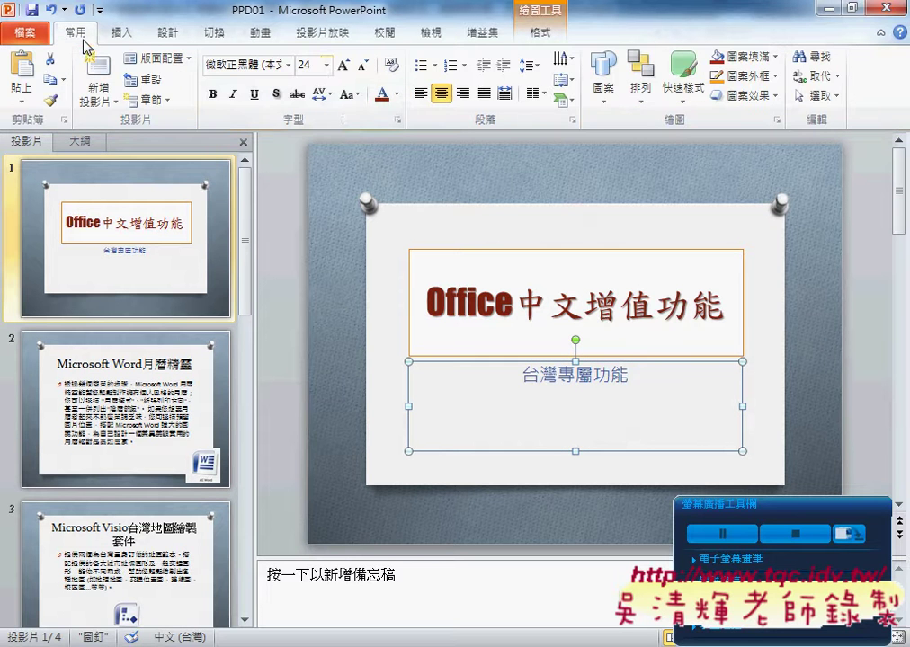
click(326, 64)
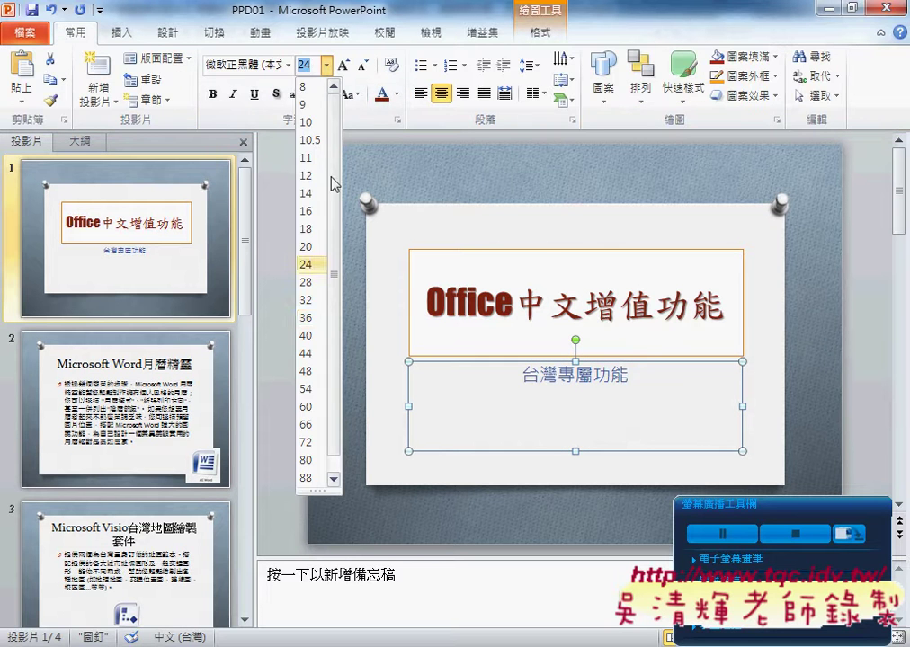
click(308, 320)
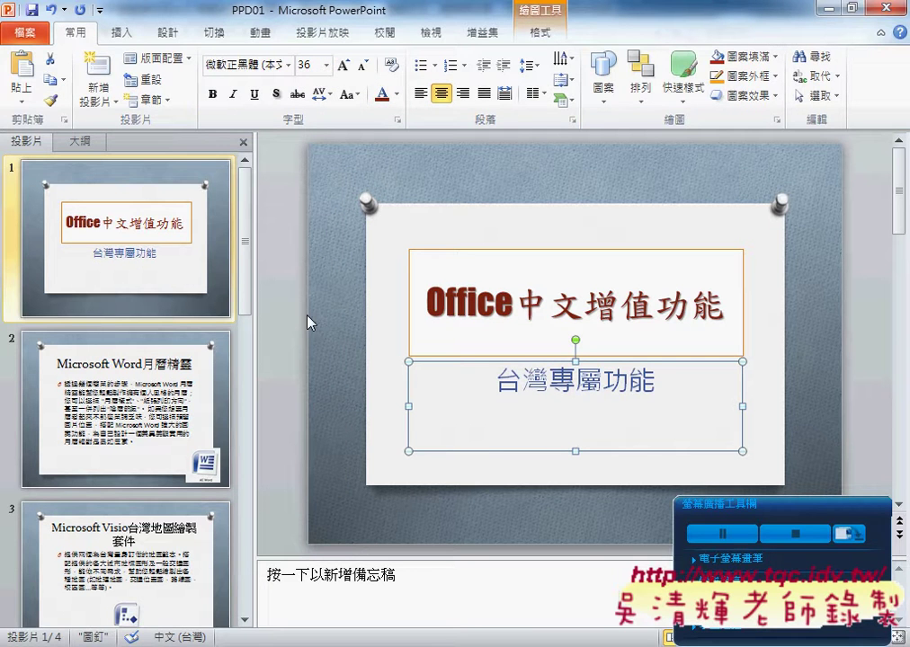
click(397, 121)
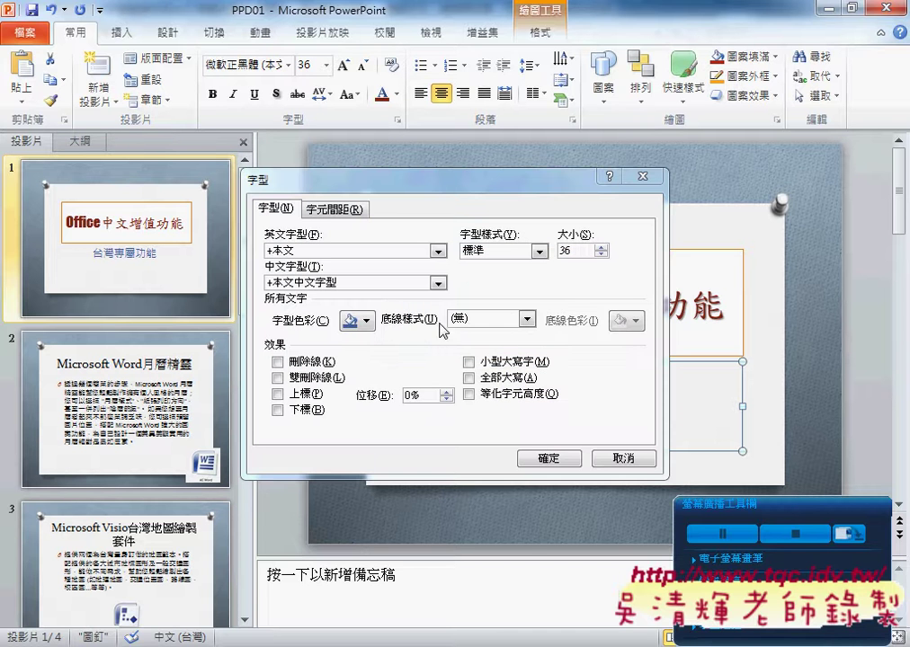
click(526, 320)
drag(530, 358, 541, 515)
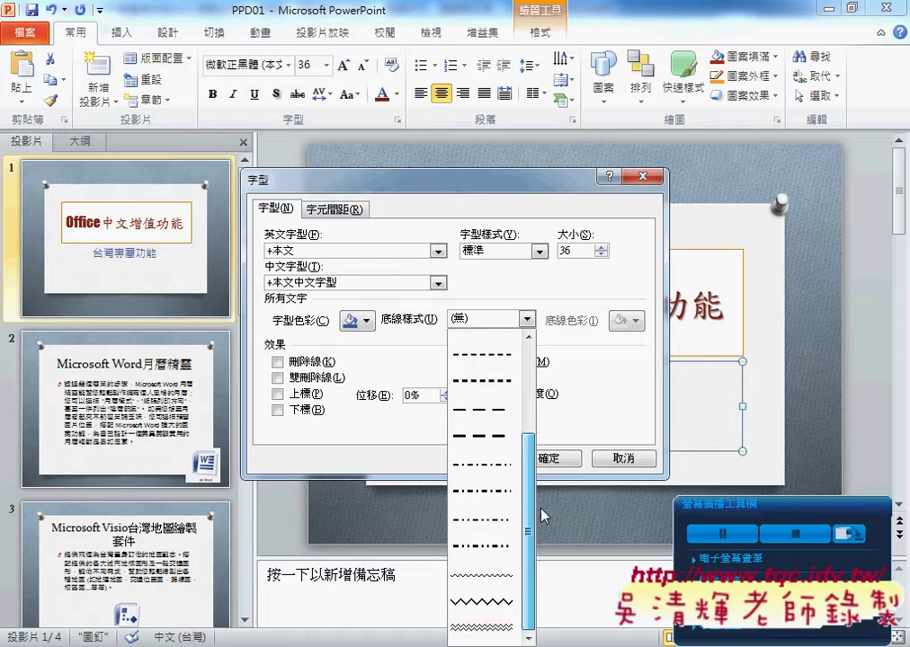
click(486, 636)
click(553, 459)
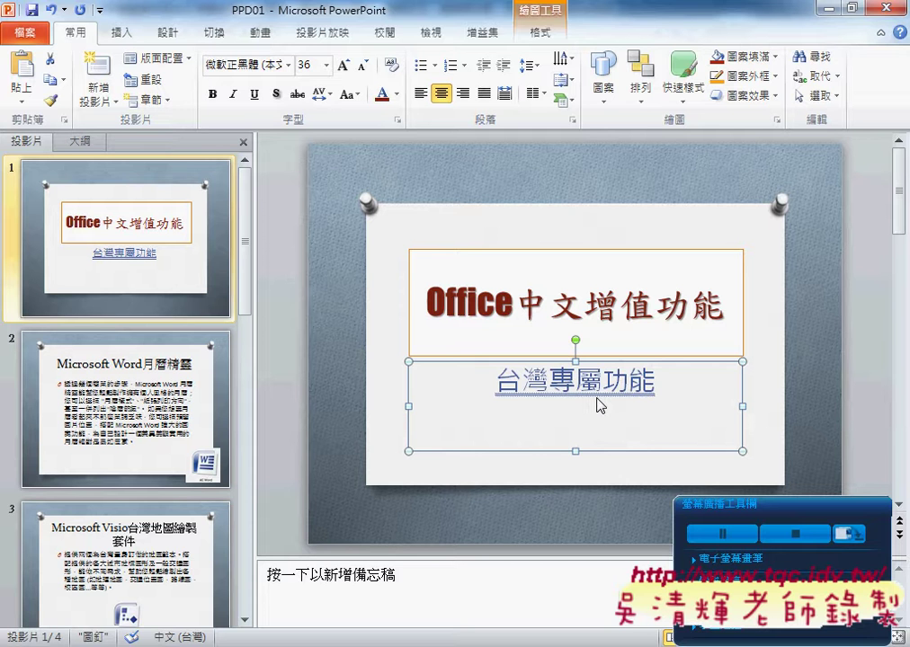
Go to slide 2 and check the slide 2–4 requirements in the Foxit Reader task PDF.
click(104, 439)
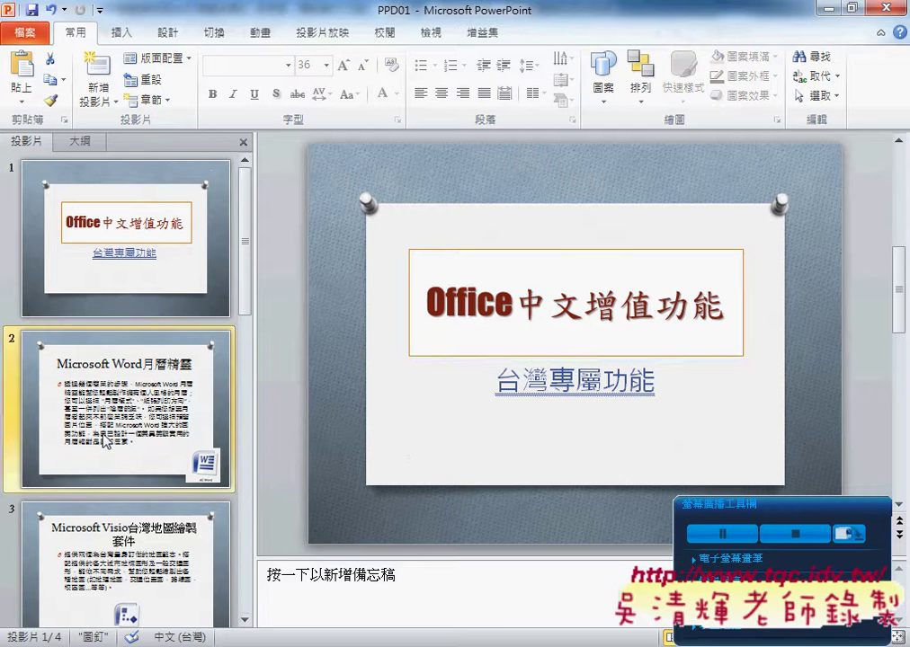
scroll(104, 438, down, 4)
scroll(111, 437, up, 2)
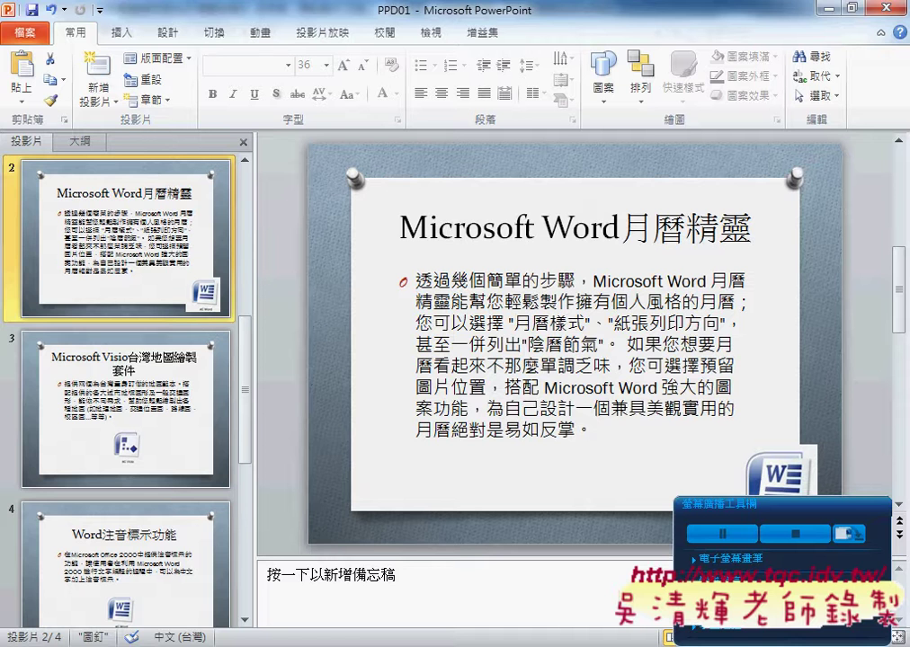
key(alt+Tab)
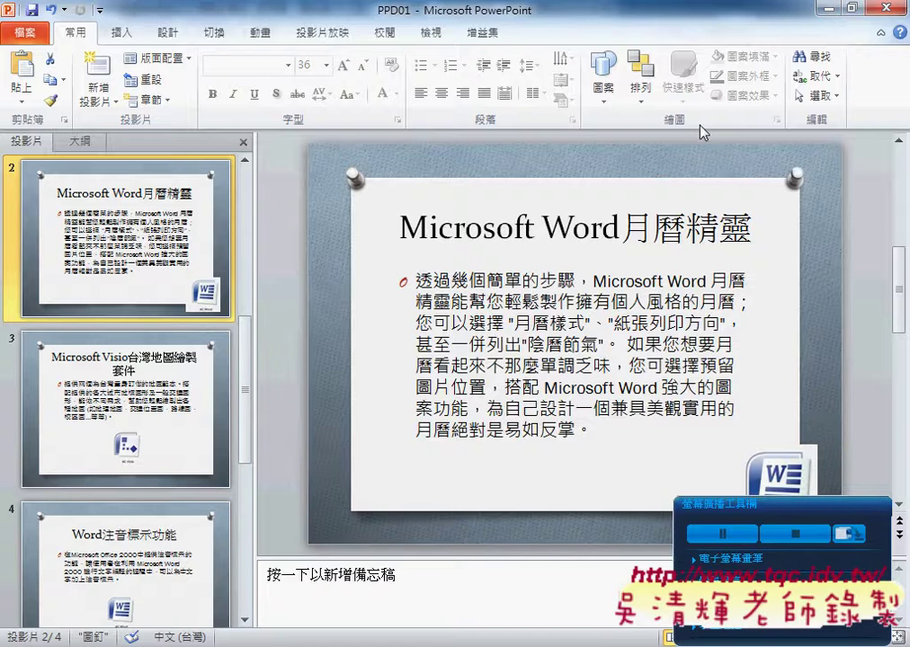
Back in PowerPoint, set slide 2's title fonts to Impact (Latin) and 標楷體 (Chinese).
key(alt+Tab)
click(479, 228)
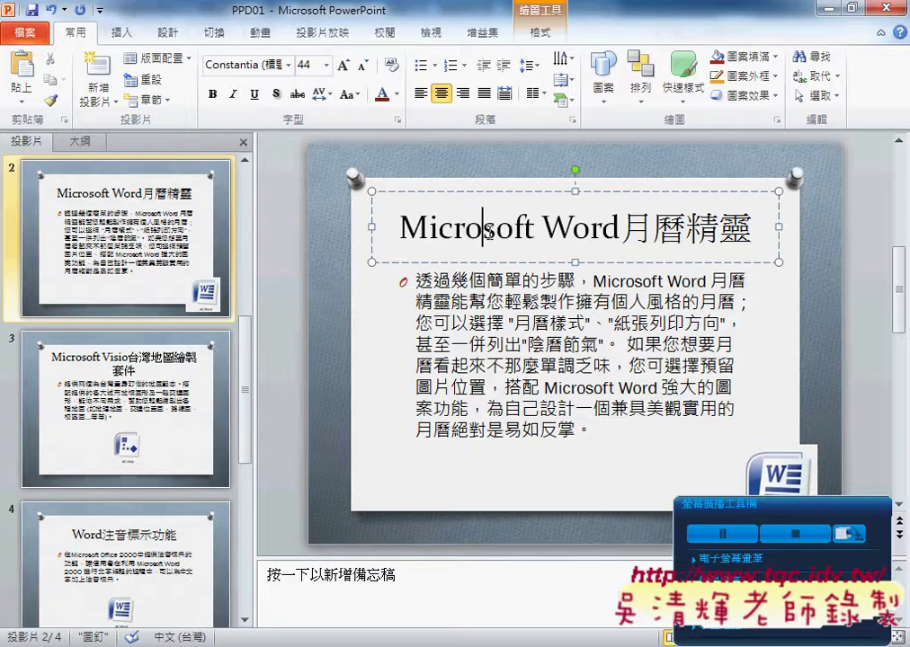
click(500, 190)
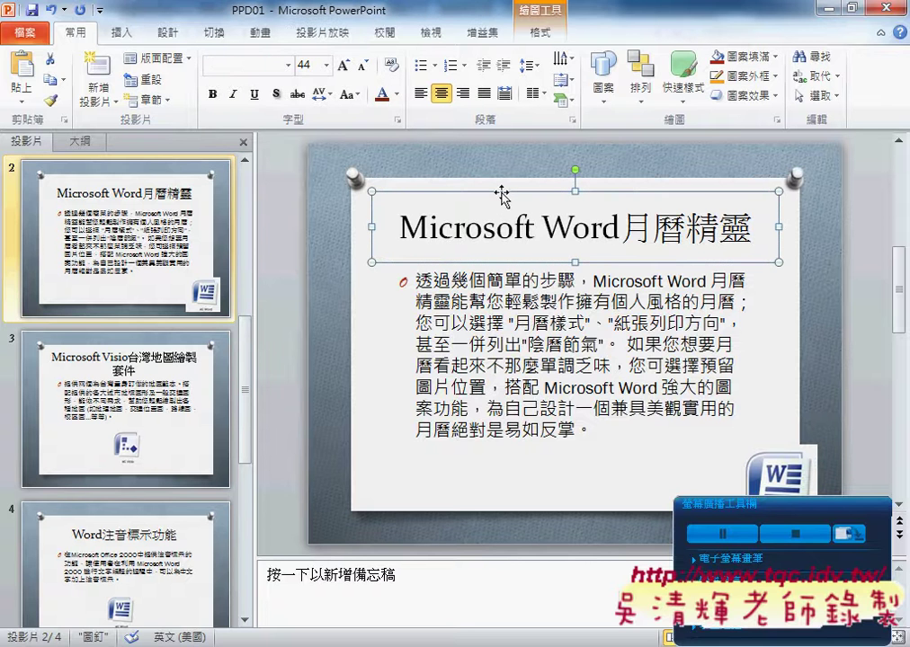
click(396, 119)
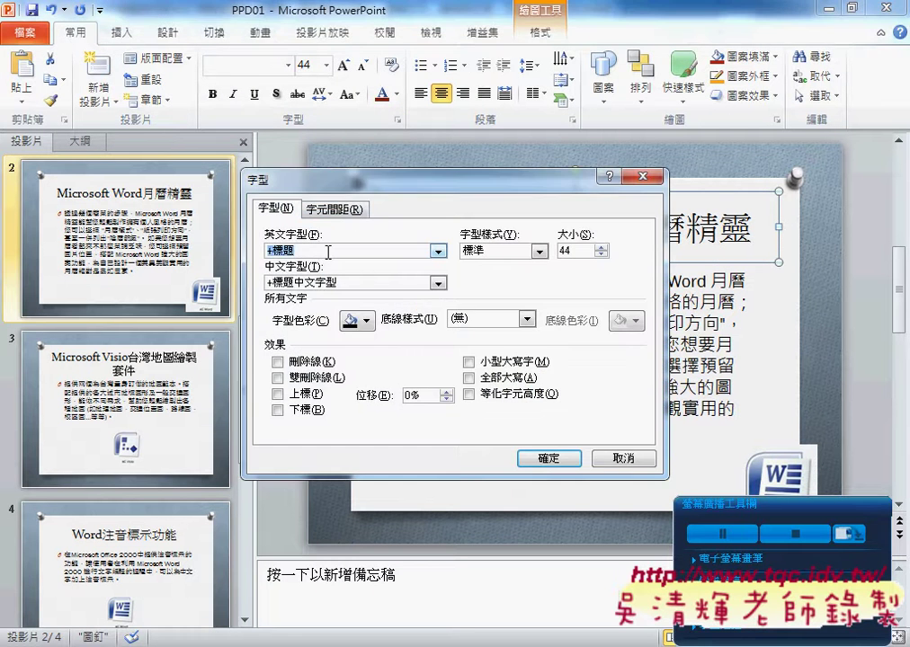
text(Impact)
click(438, 283)
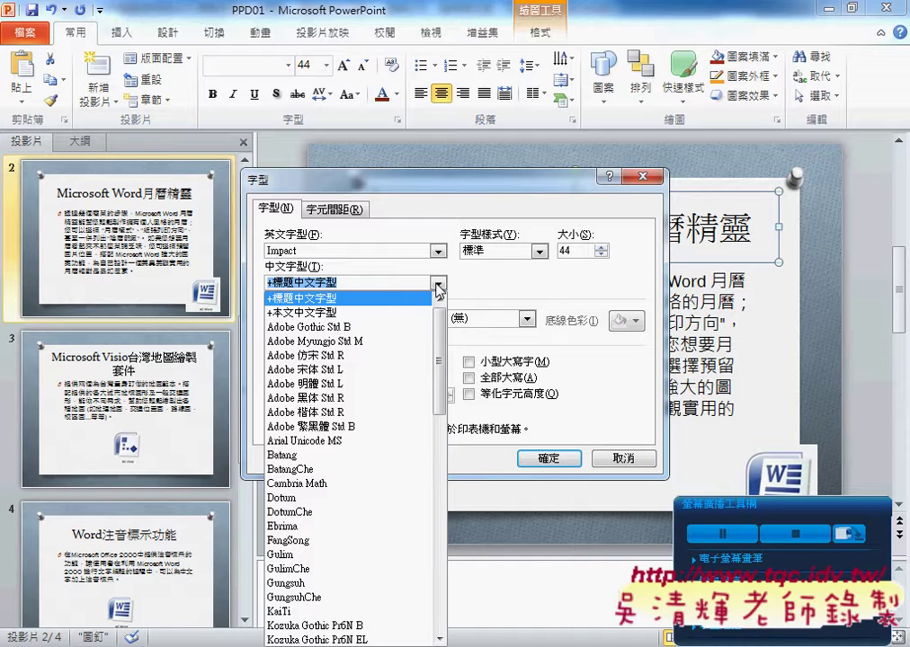
drag(438, 360, 438, 586)
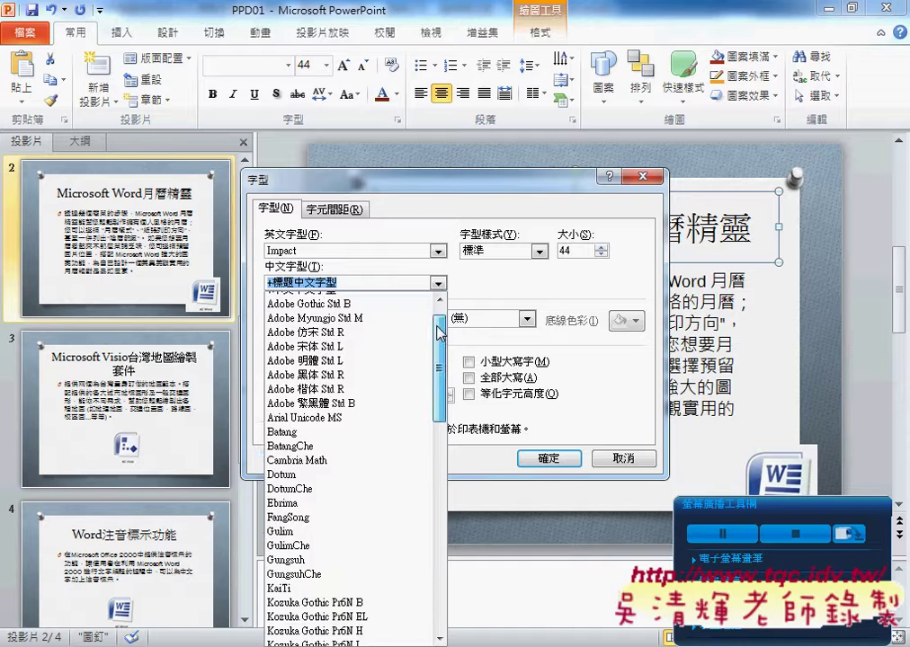
click(360, 638)
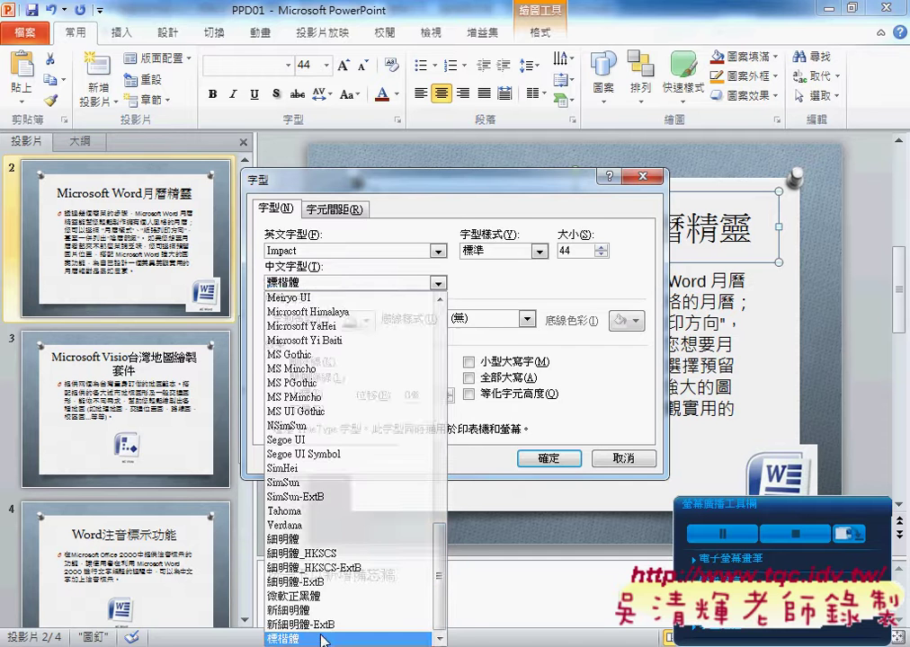
click(552, 459)
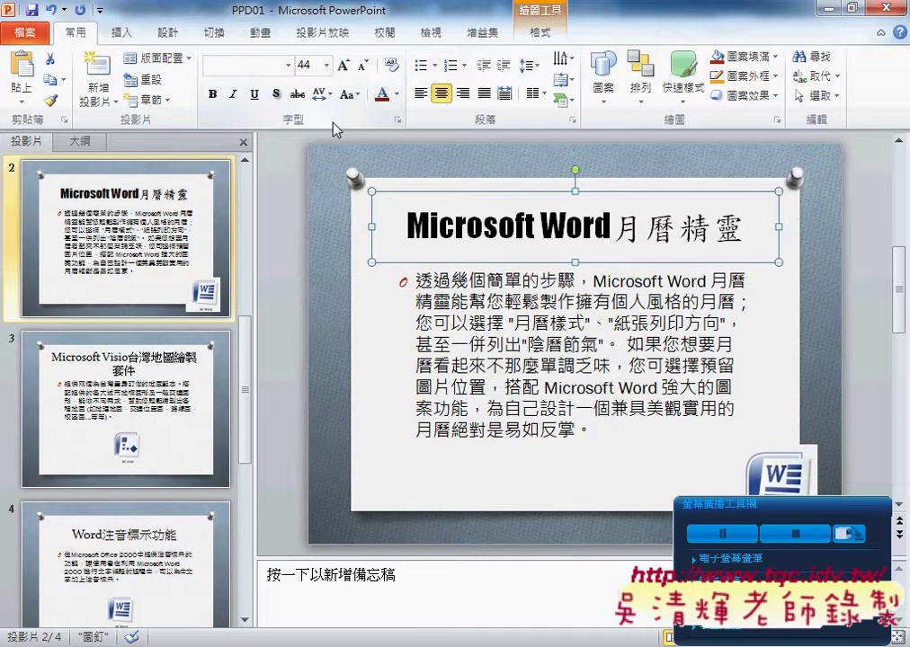
Make slide 2's title text 36 pt, shadowed, and dark red.
click(325, 65)
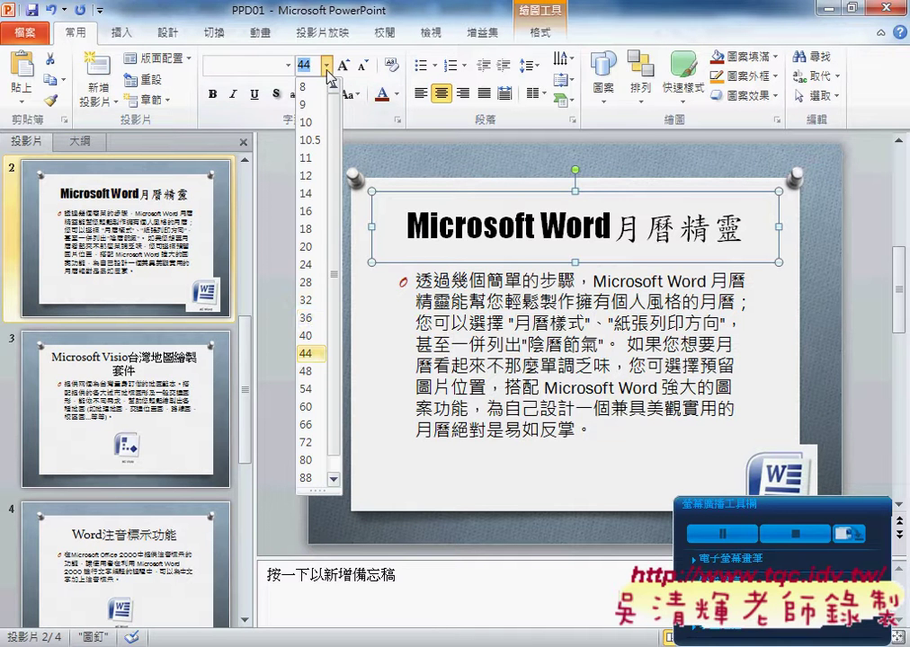
click(310, 317)
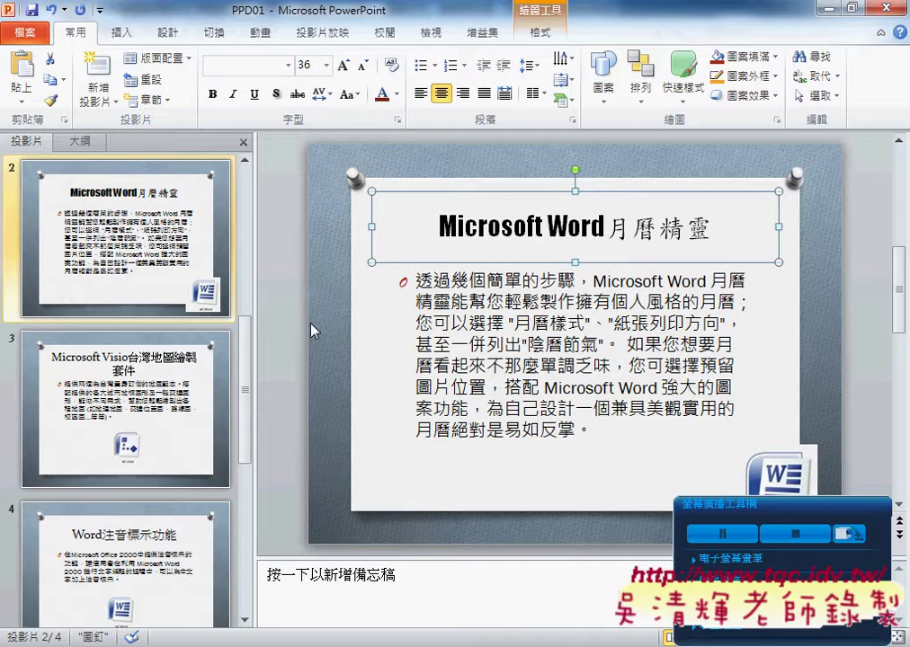
click(276, 95)
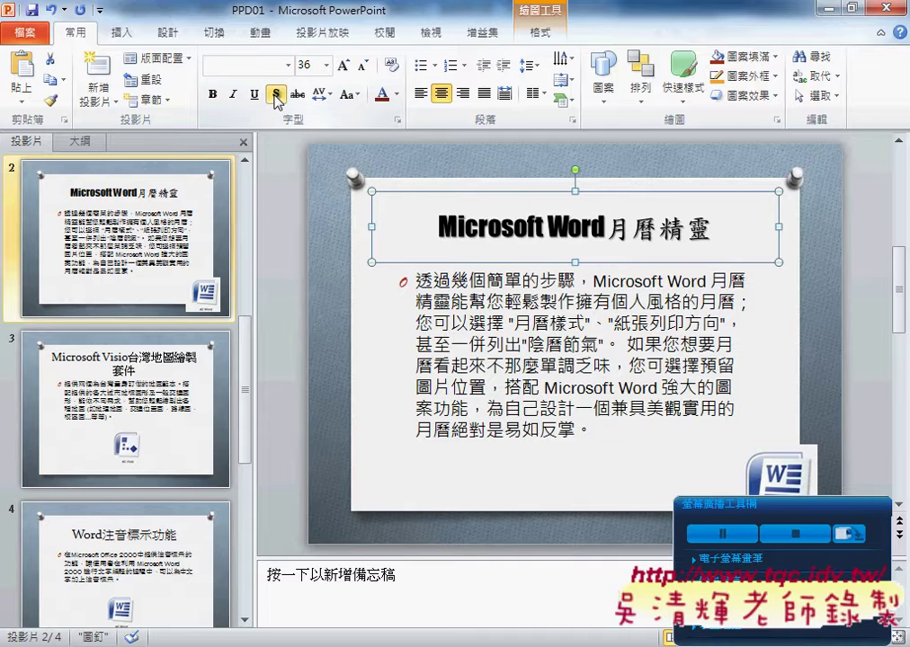
click(397, 96)
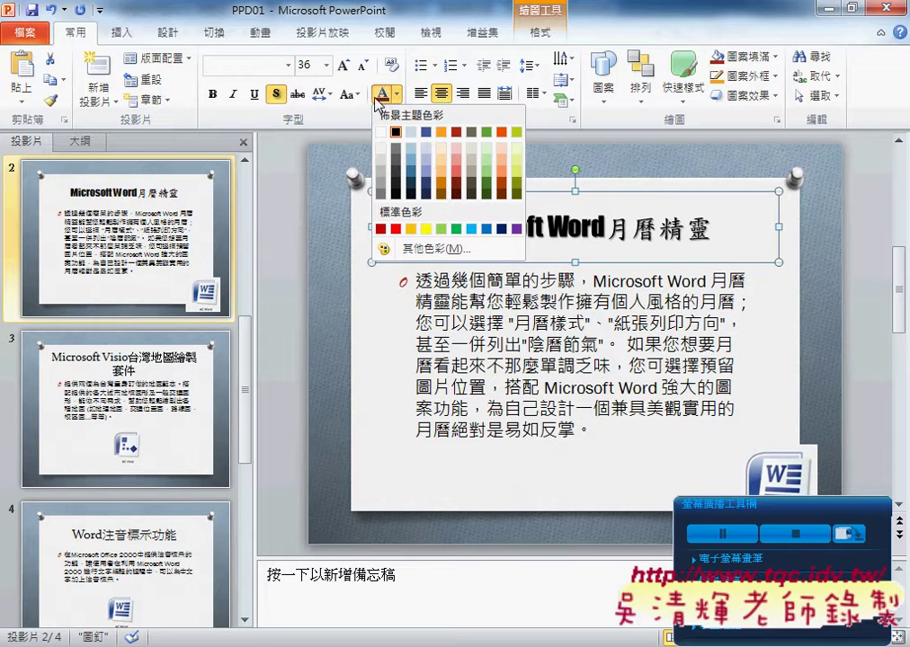
click(387, 229)
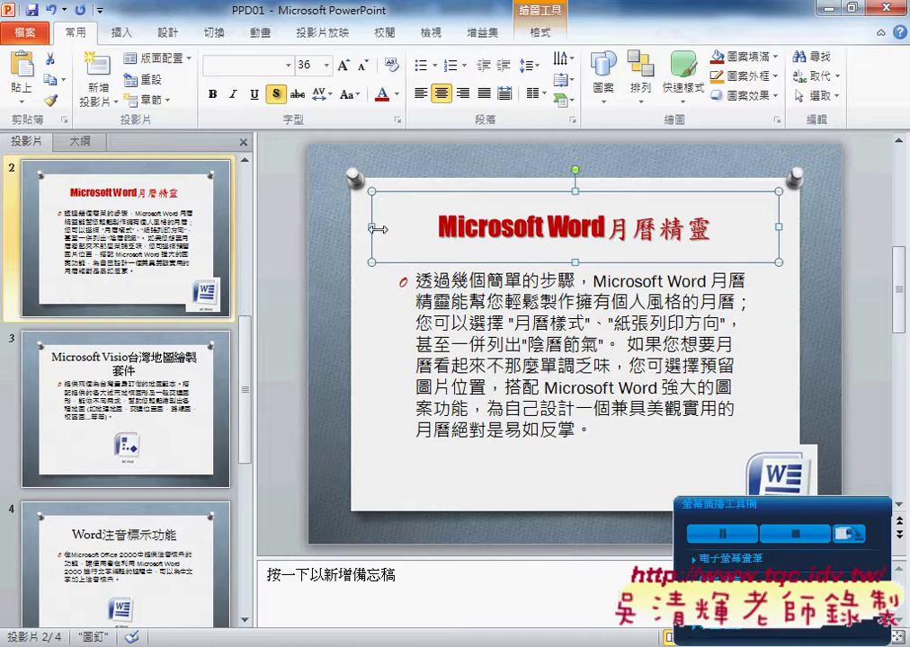
Return to slide 1 and give its title box the 輕微效果 - 橙色, 輔色 1 shape style.
click(135, 202)
scroll(135, 202, up, 2)
click(157, 238)
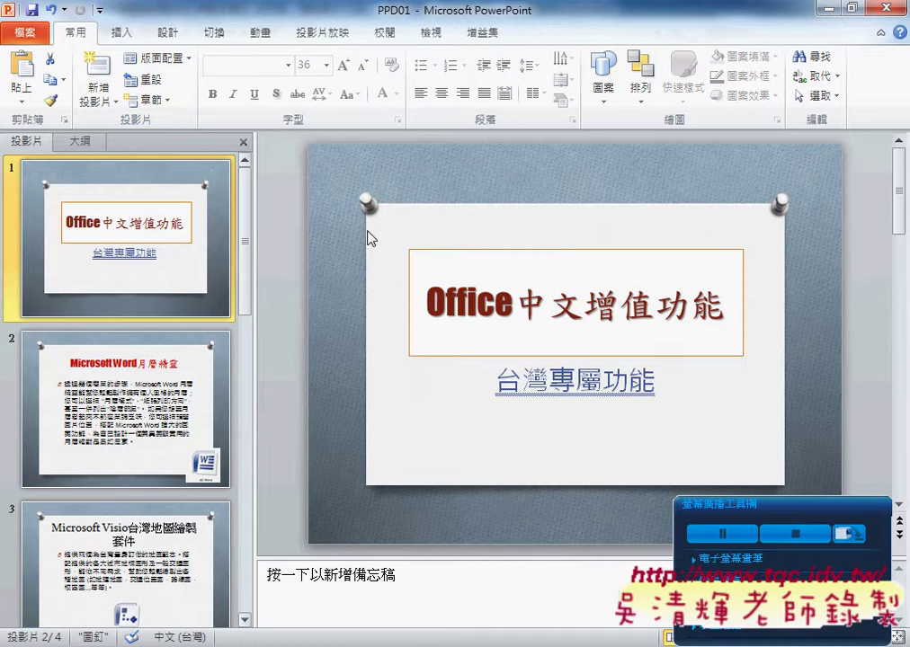
click(544, 252)
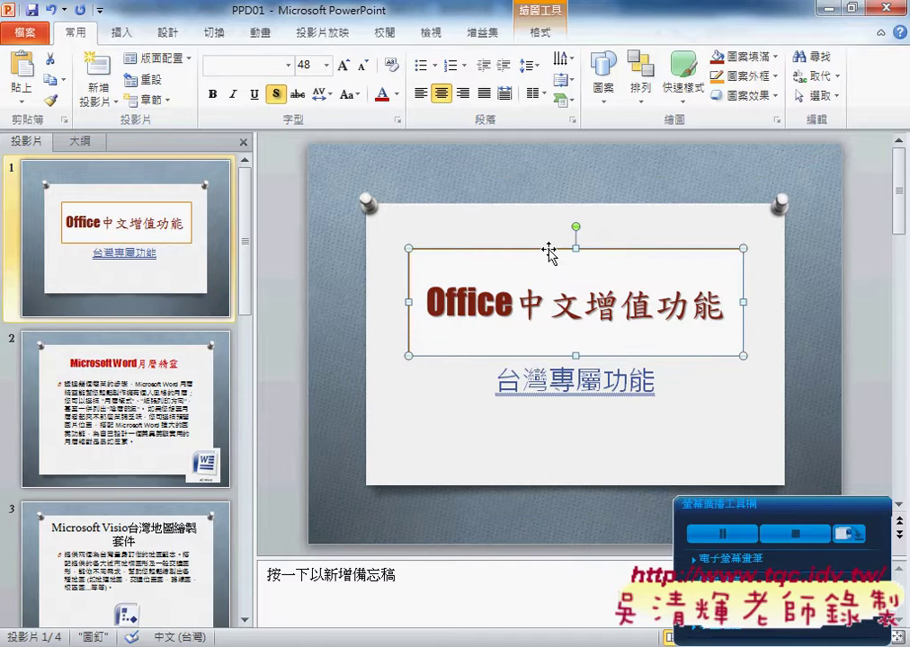
click(539, 32)
click(368, 97)
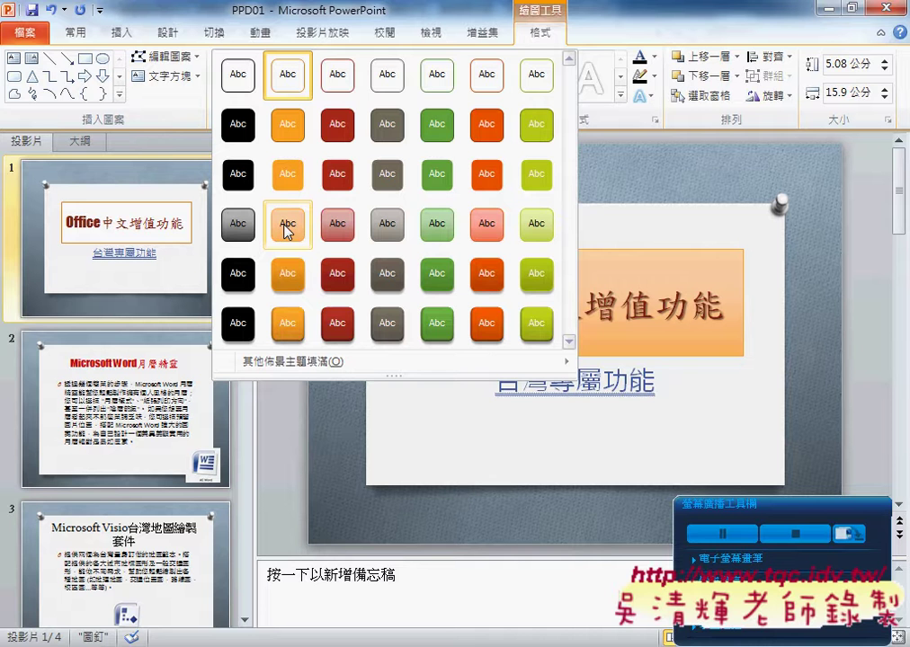
click(285, 226)
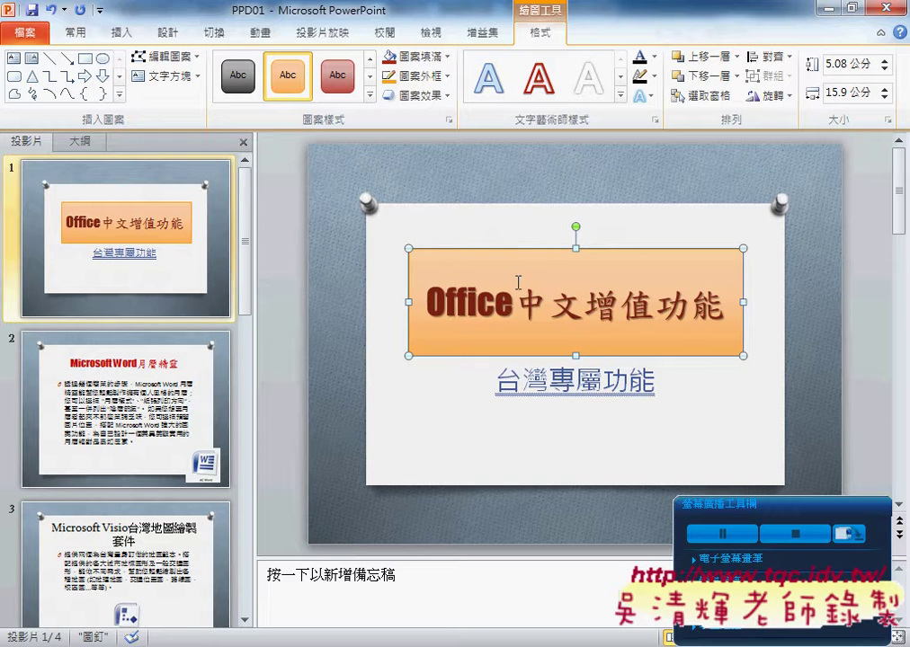
scroll(518, 282, down, 2)
Apply the 色彩外框 - 橙色, 輔色 1 shape style to slide 2's title box.
click(557, 191)
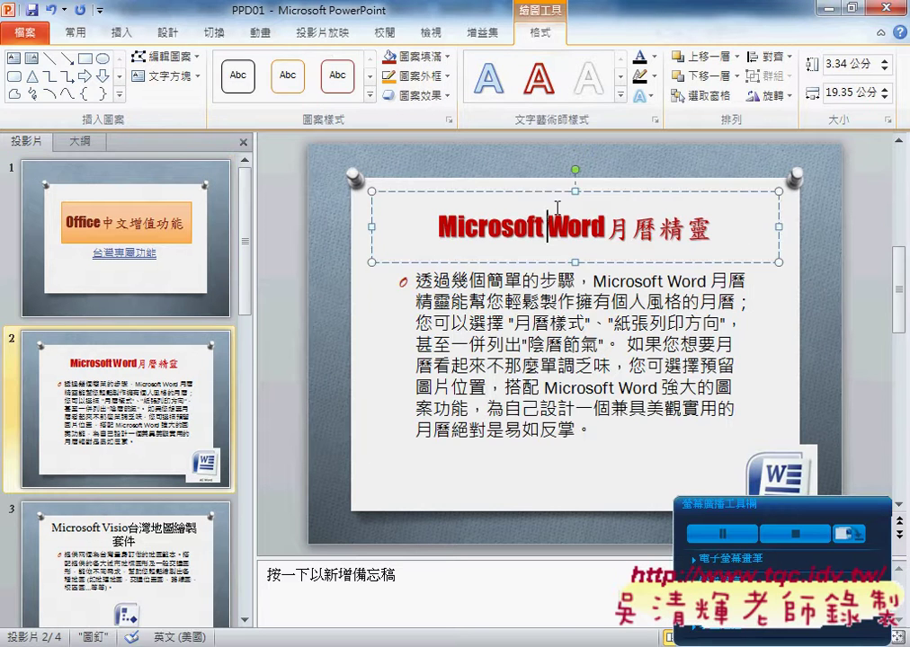
click(557, 192)
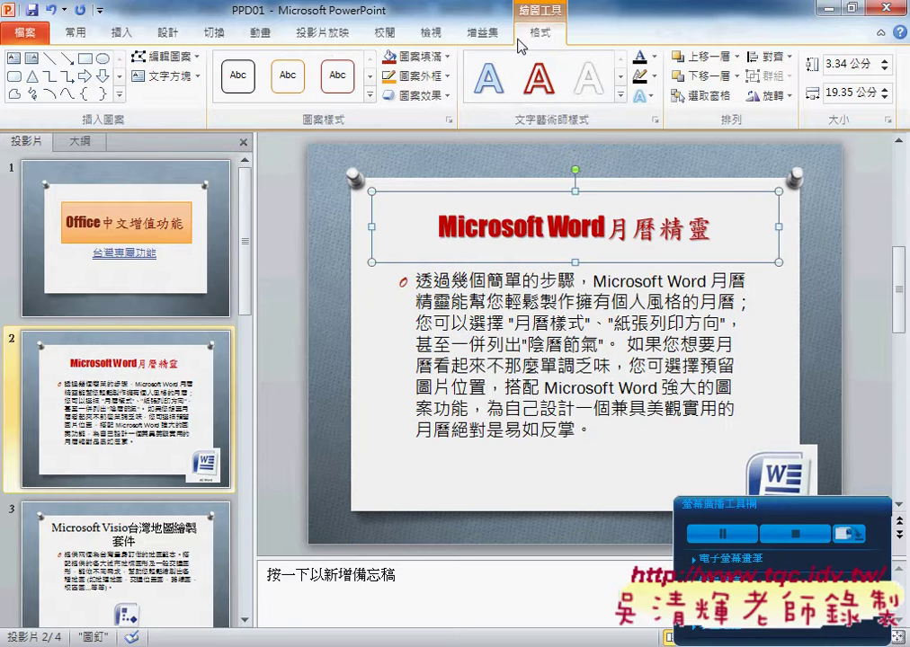
click(368, 94)
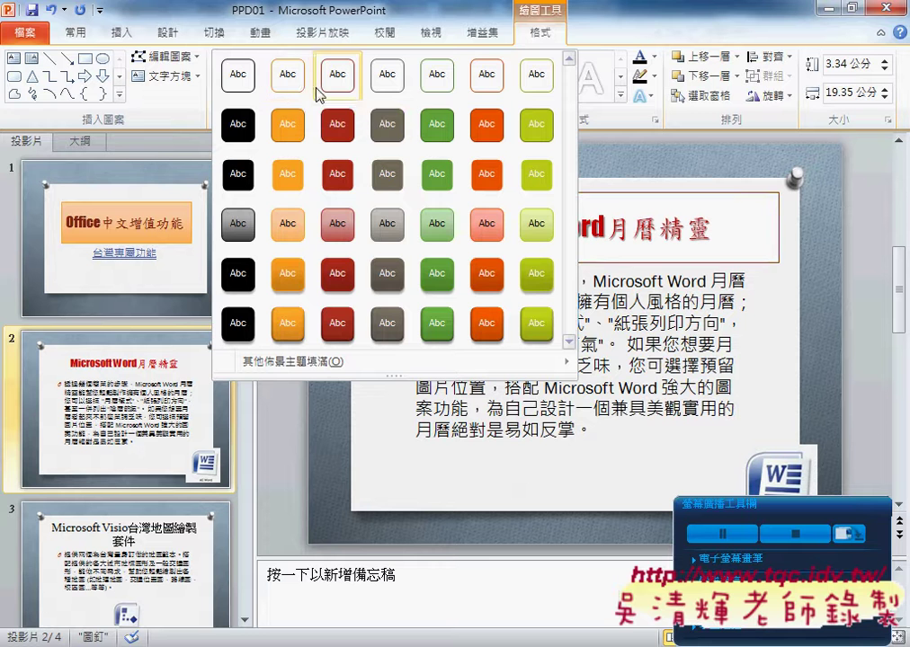
click(284, 86)
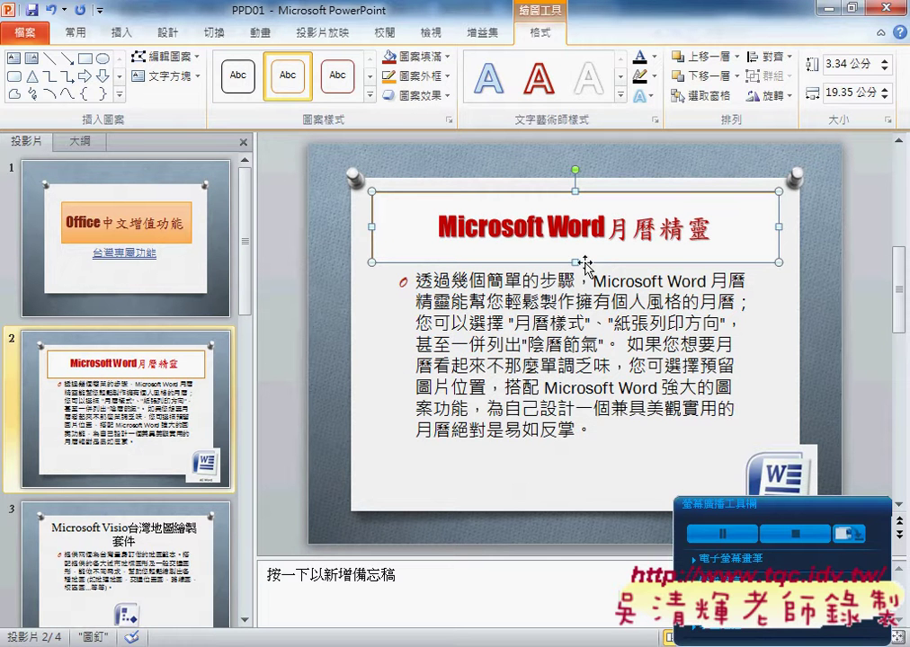
click(67, 31)
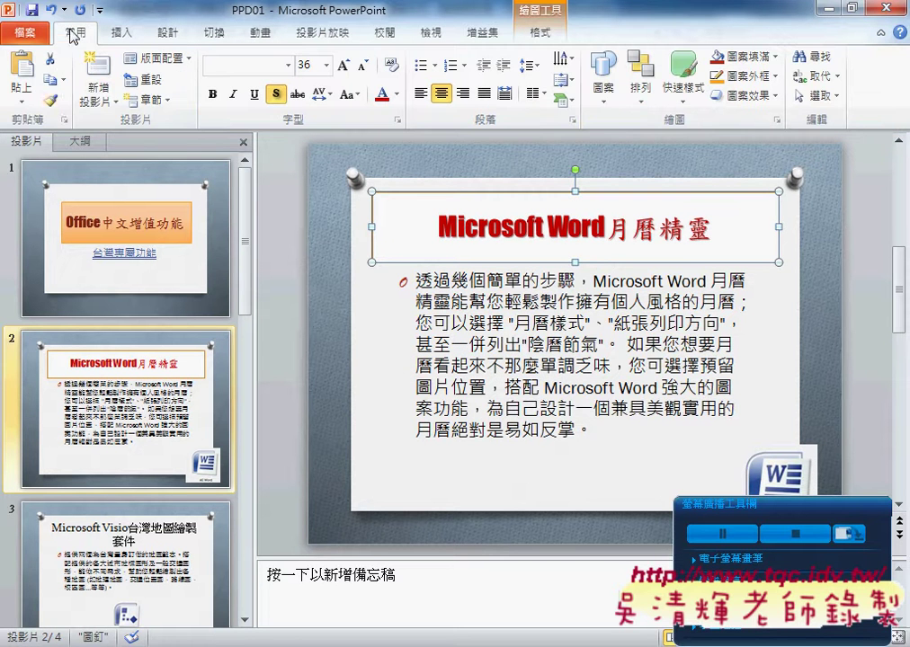
Copy slide 2's title formatting onto the slide 3 and slide 4 titles with Format Painter.
click(51, 105)
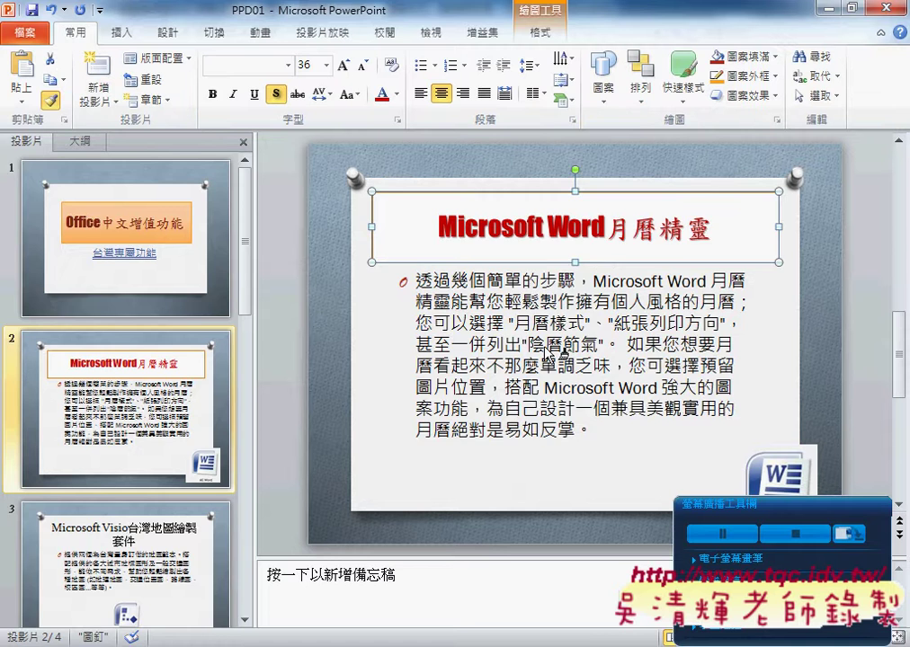
scroll(550, 350, down, 1)
click(568, 209)
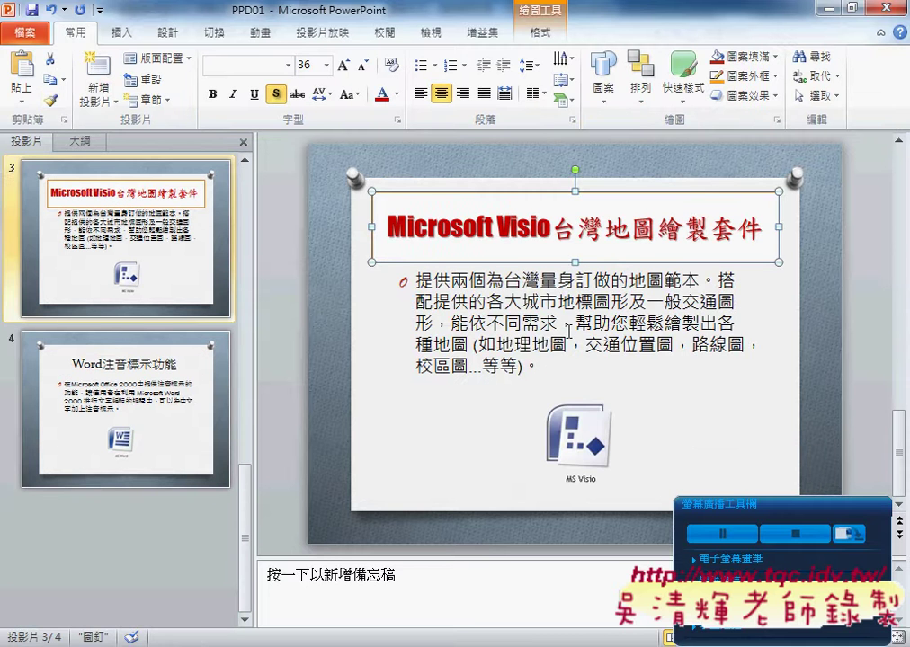
scroll(568, 330, down, 1)
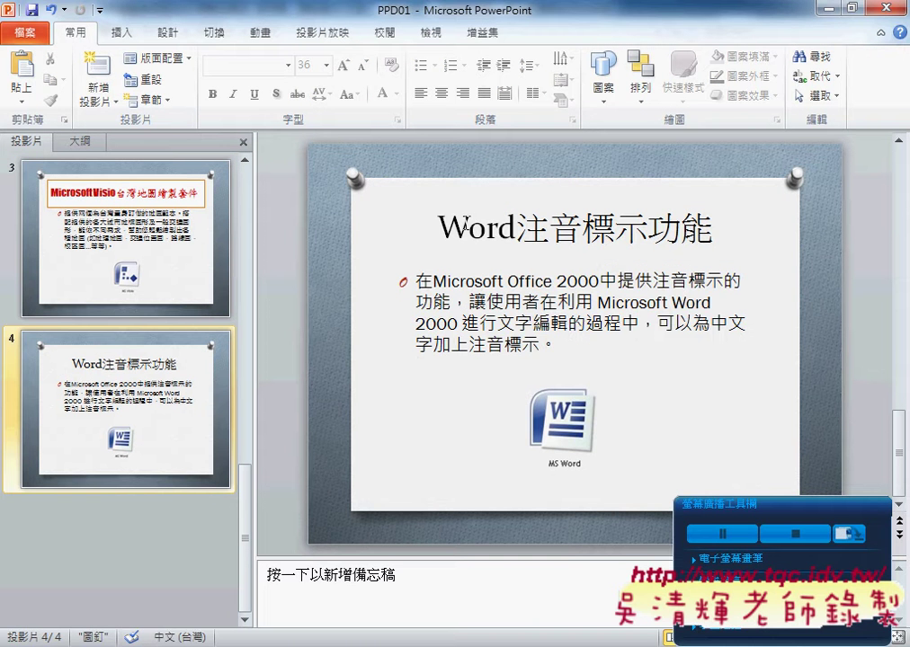
click(196, 246)
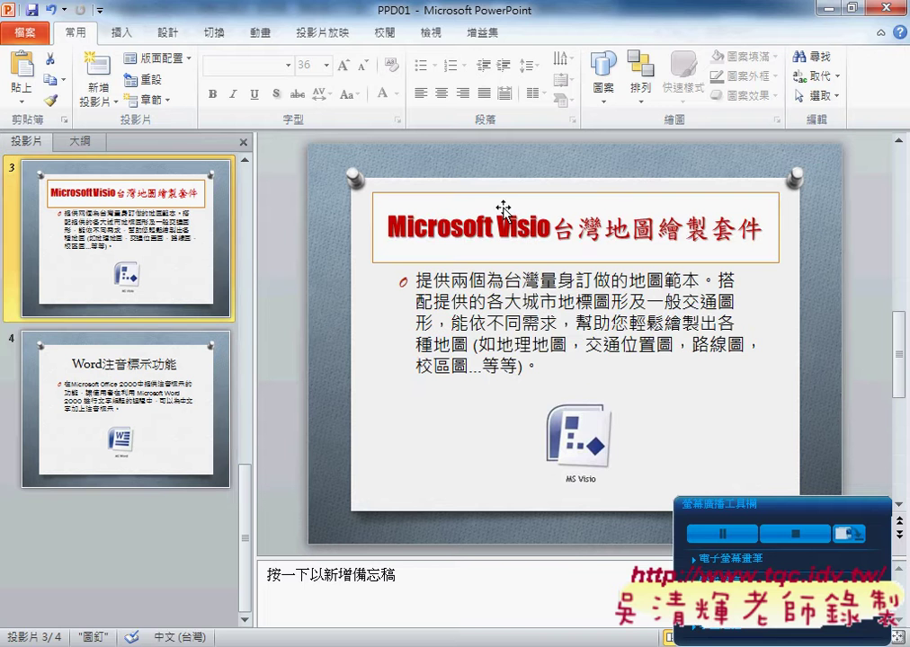
click(503, 207)
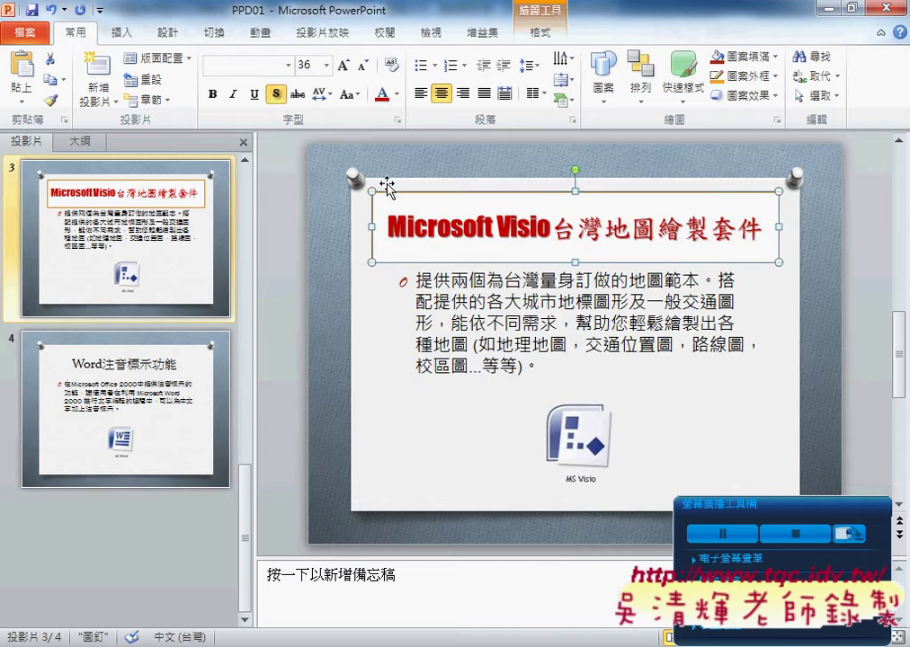
click(52, 101)
scroll(335, 241, down, 1)
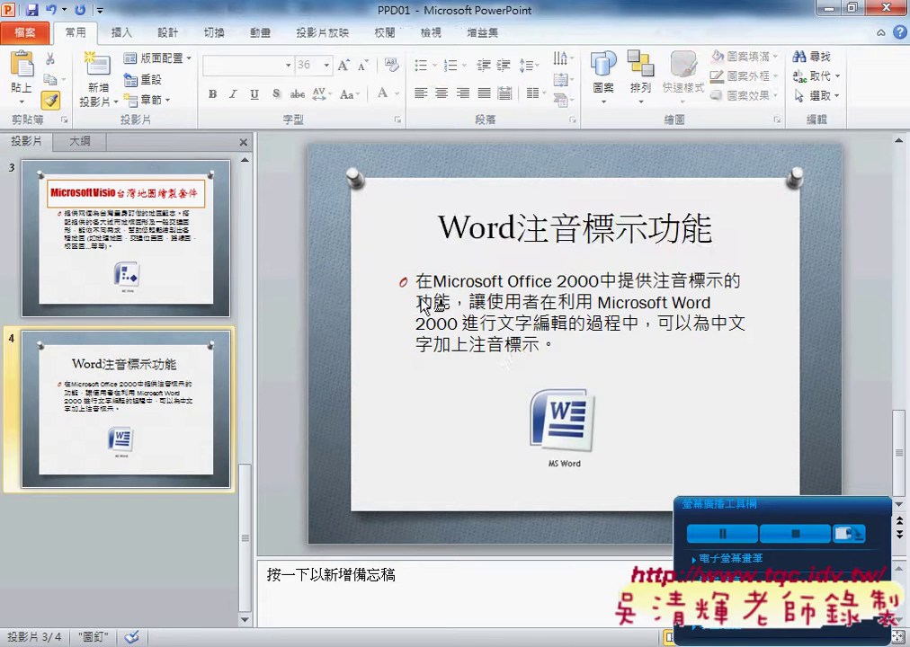
click(537, 235)
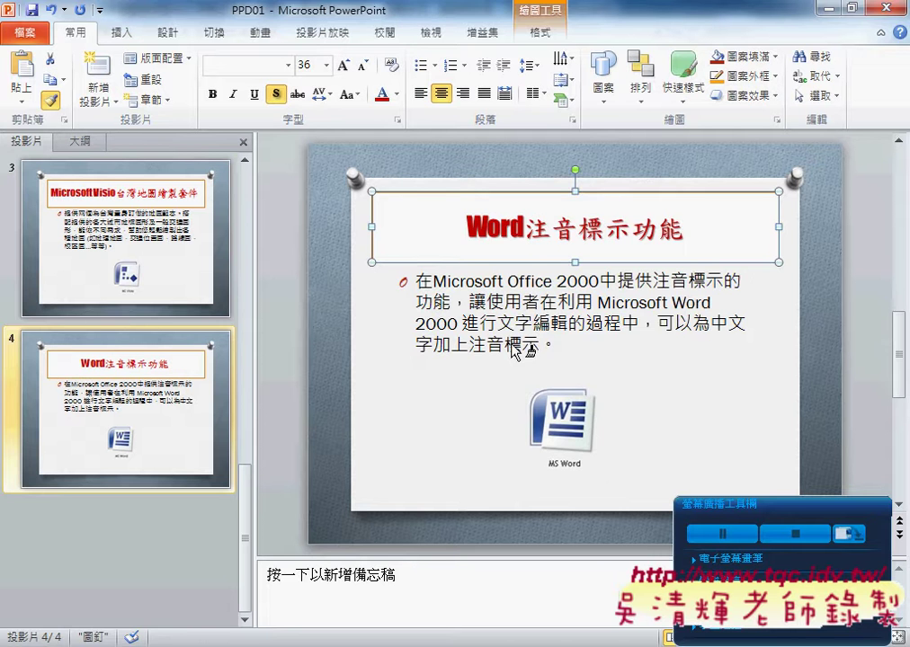
scroll(521, 346, up, 1)
scroll(517, 270, up, 1)
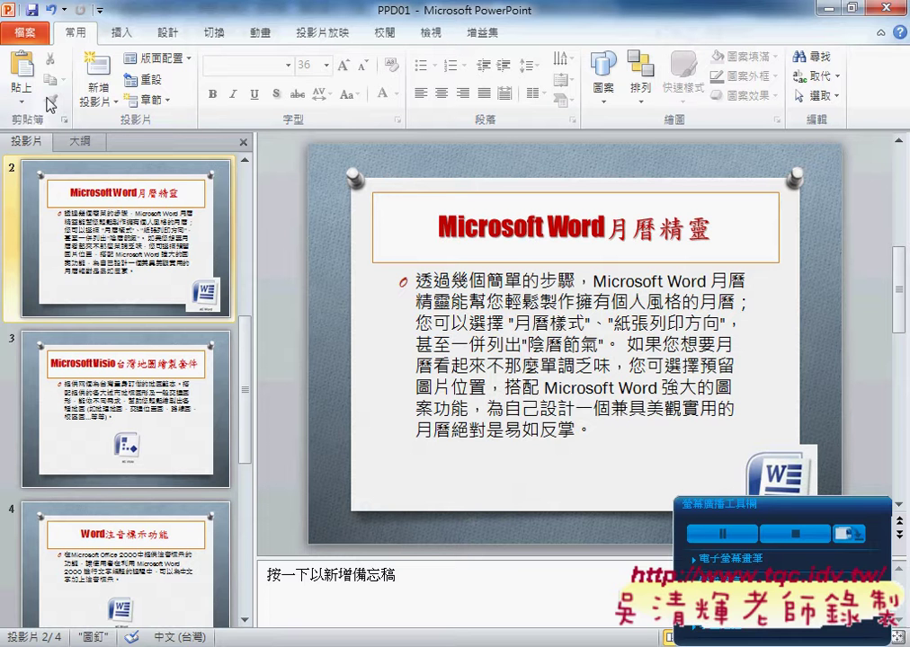
Select slide 2's body text box and switch to the instructions PDF.
click(471, 319)
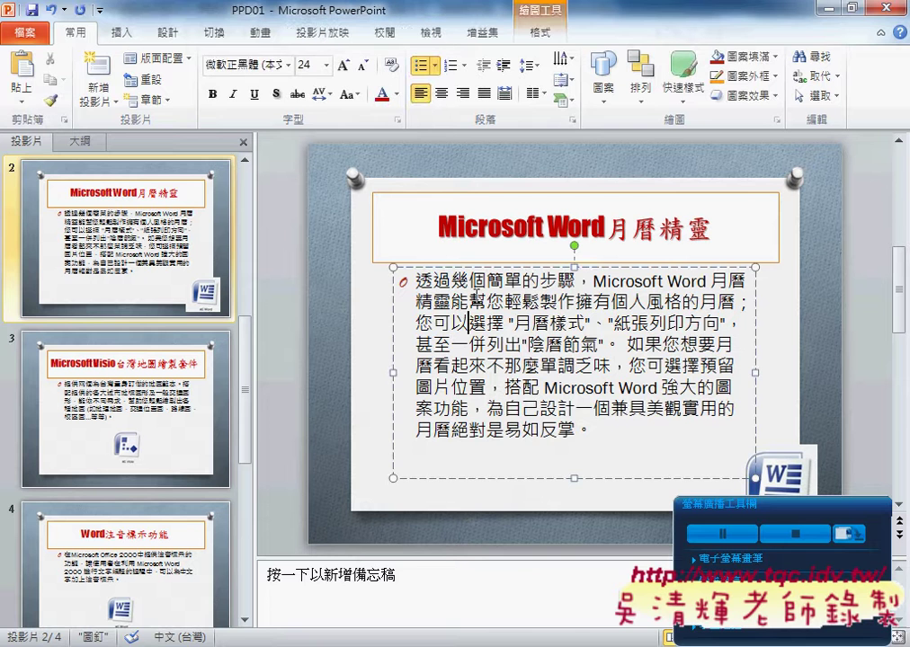
click(477, 268)
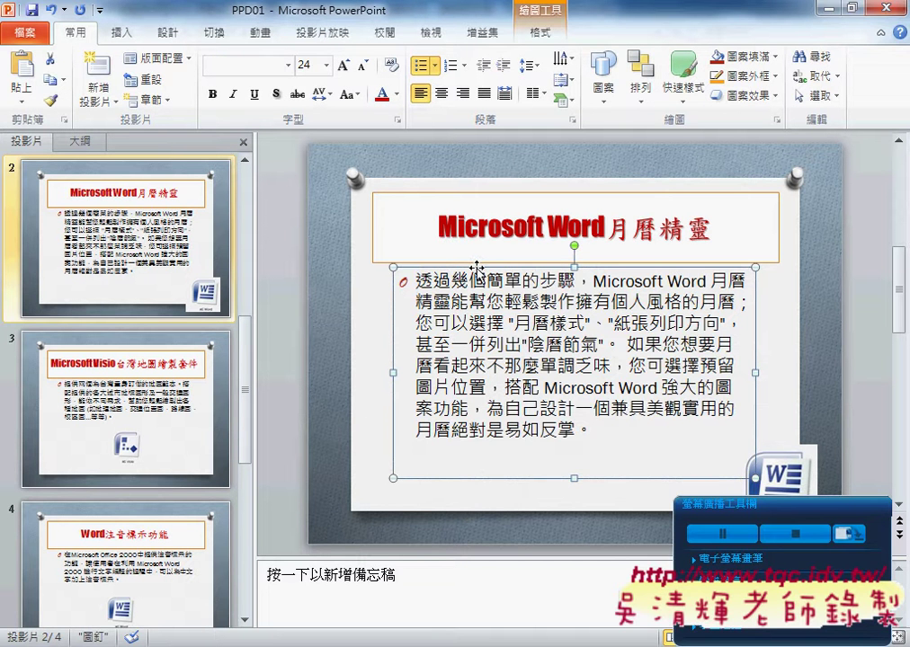
key(alt+Tab)
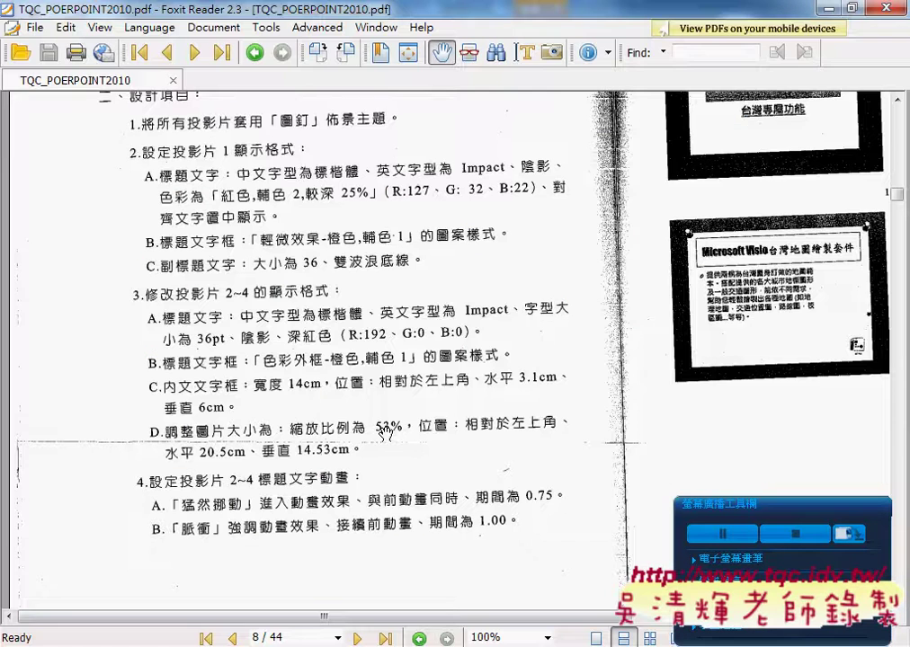
Scroll the PDF down to item 4 of the instructions, then minimize Foxit Reader.
drag(279, 321, 267, 251)
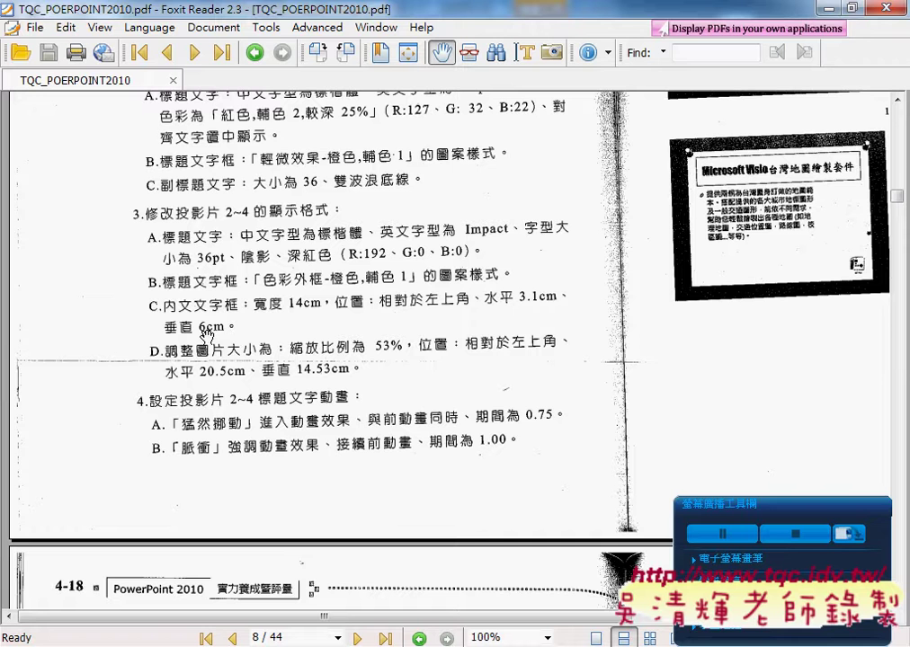
click(828, 7)
Make slide 2's body text box 14 cm wide, at 3.1 cm horizontal and 6 cm vertical.
right_click(530, 268)
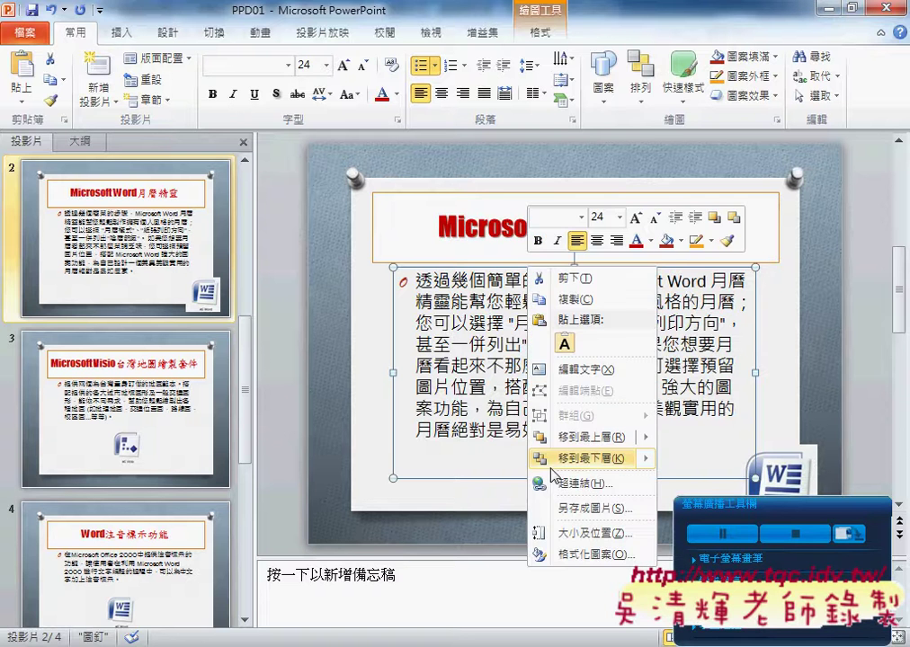
click(539, 533)
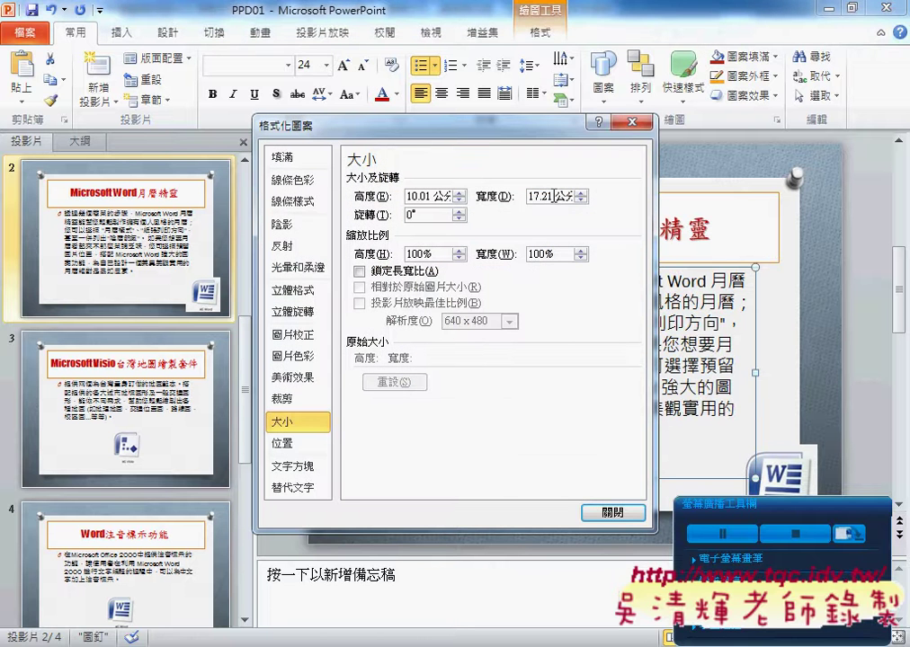
drag(553, 196, 490, 203)
text(14)
click(306, 441)
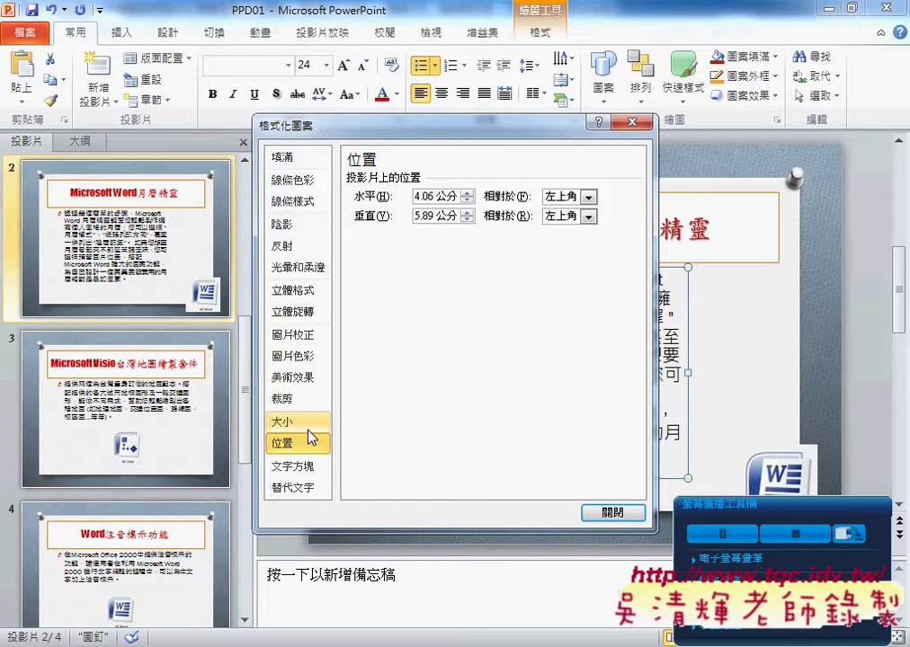
drag(440, 196, 391, 209)
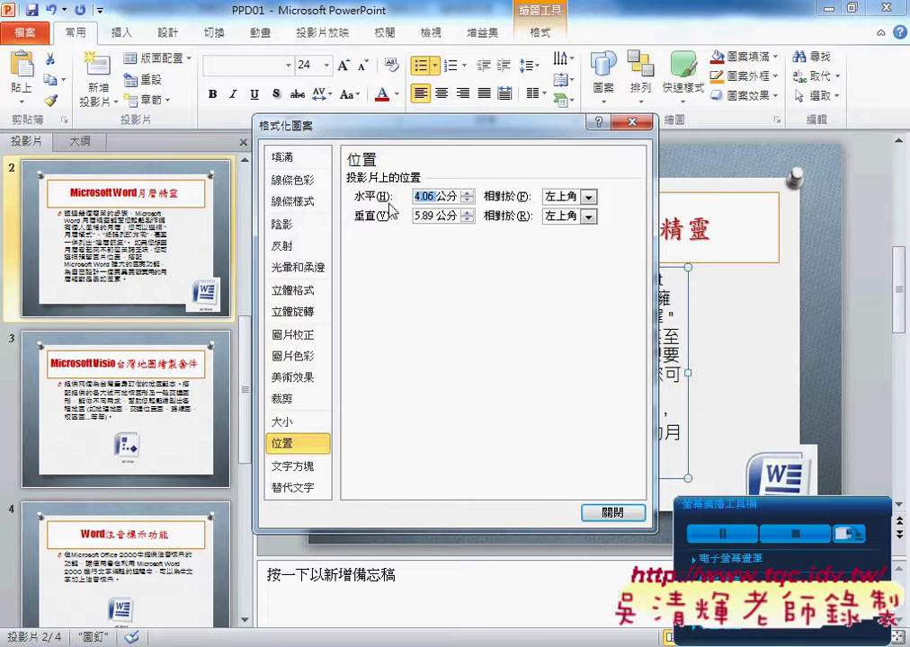
text(3.1)
drag(438, 216, 364, 220)
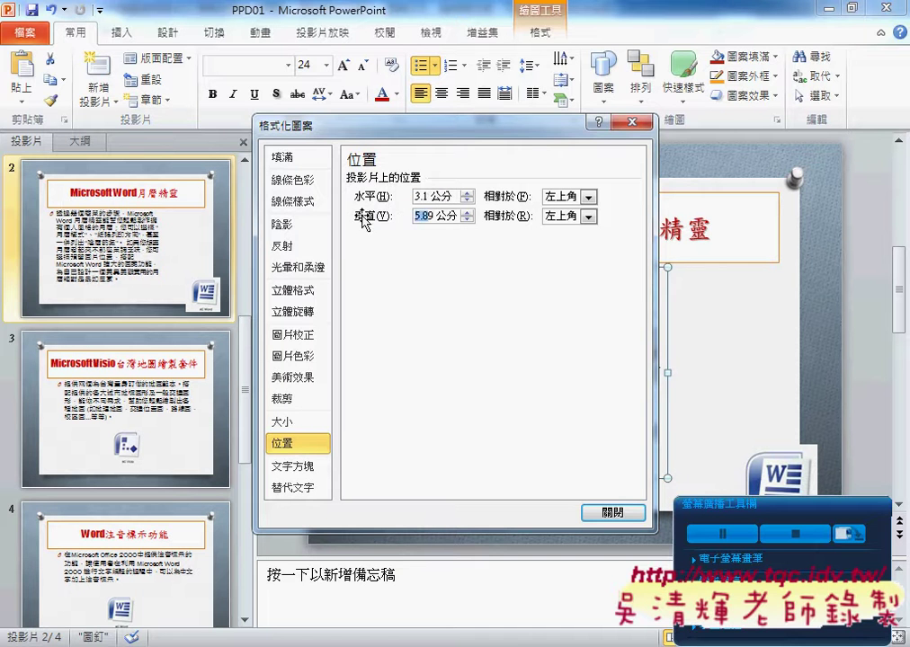
text(6)
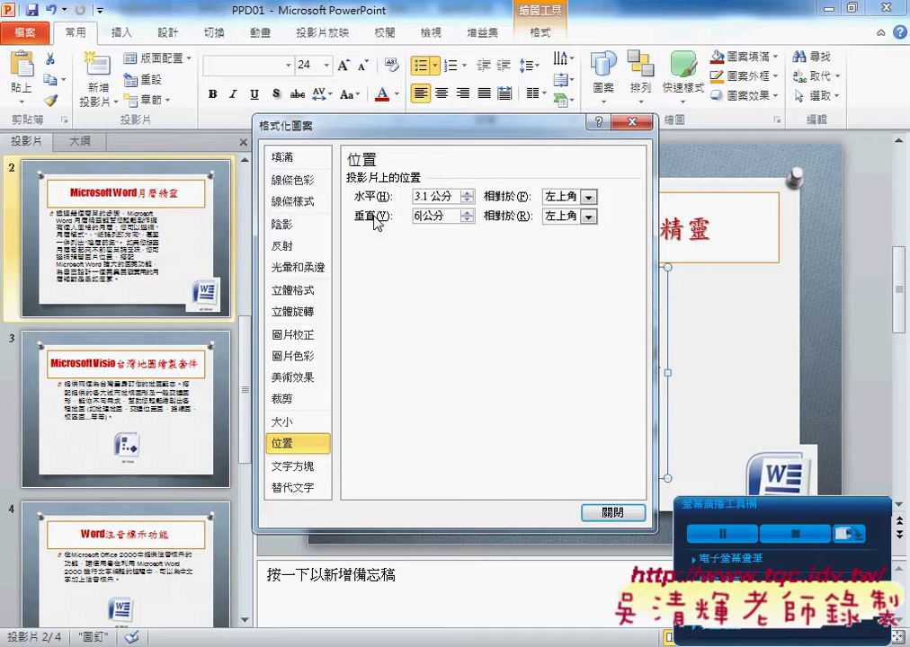
click(298, 427)
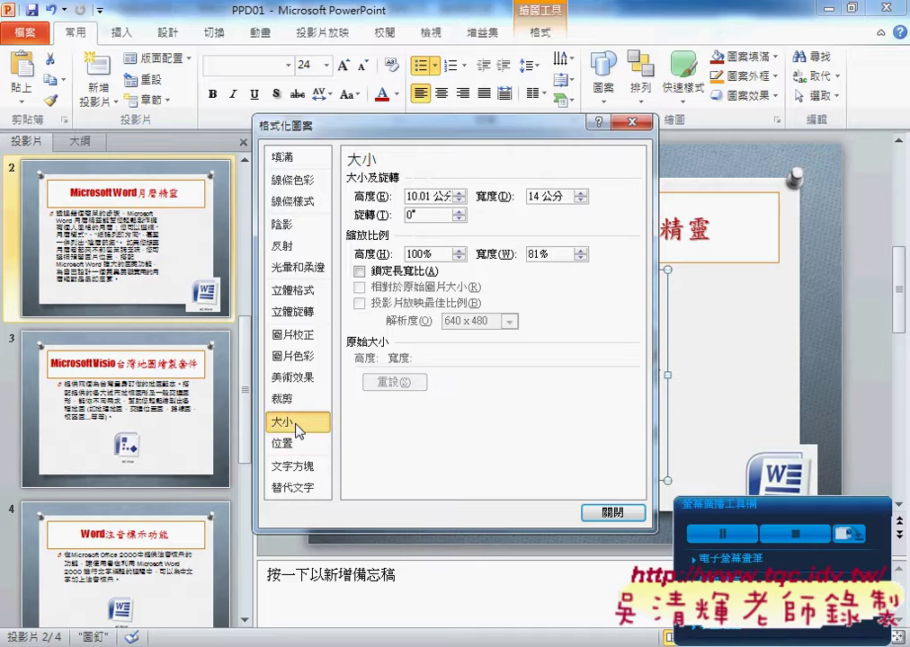
click(299, 449)
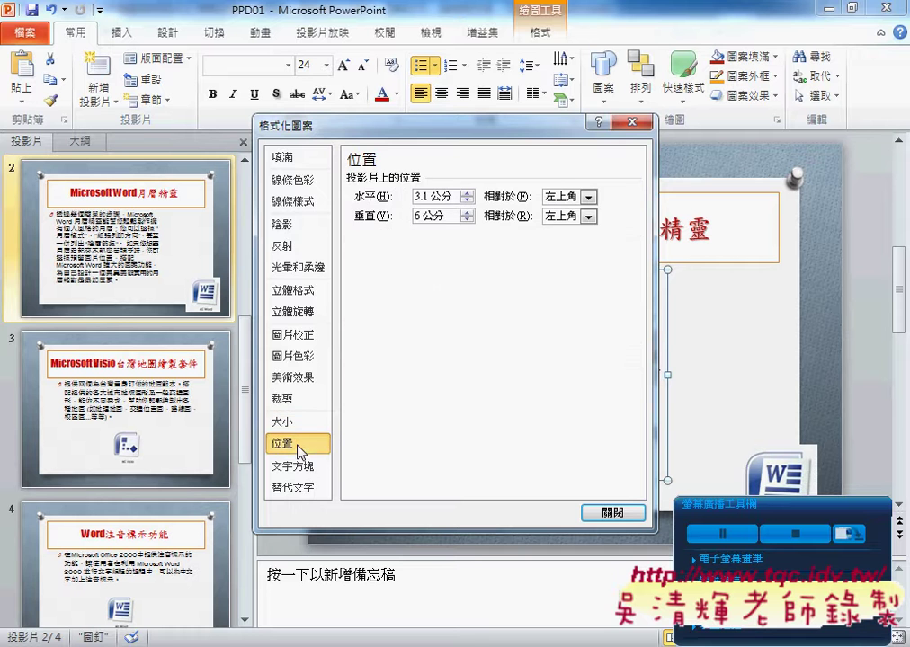
click(611, 512)
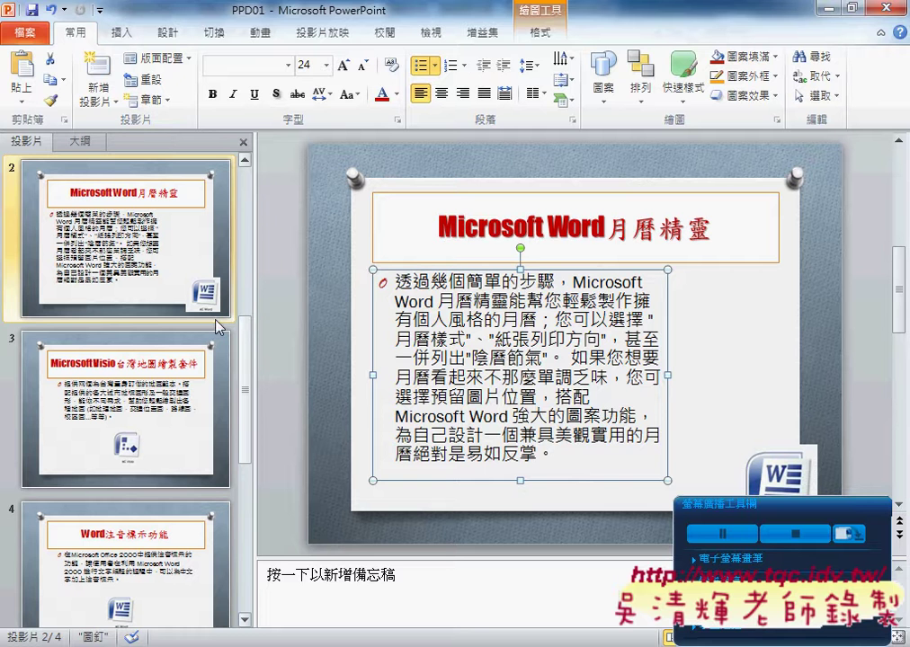
Scale the Word icon picture on slide 2 to 53%.
click(132, 400)
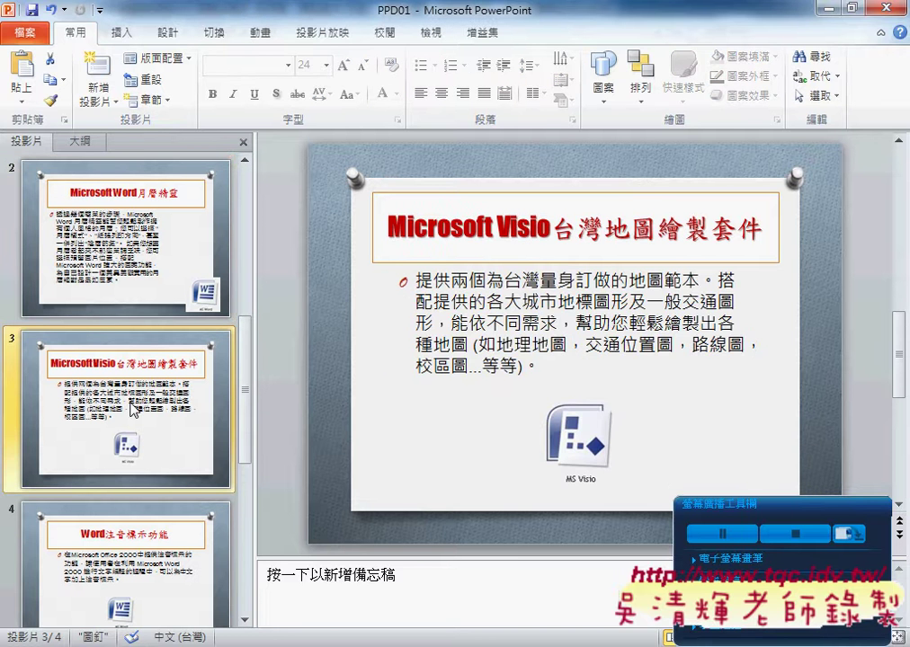
click(103, 261)
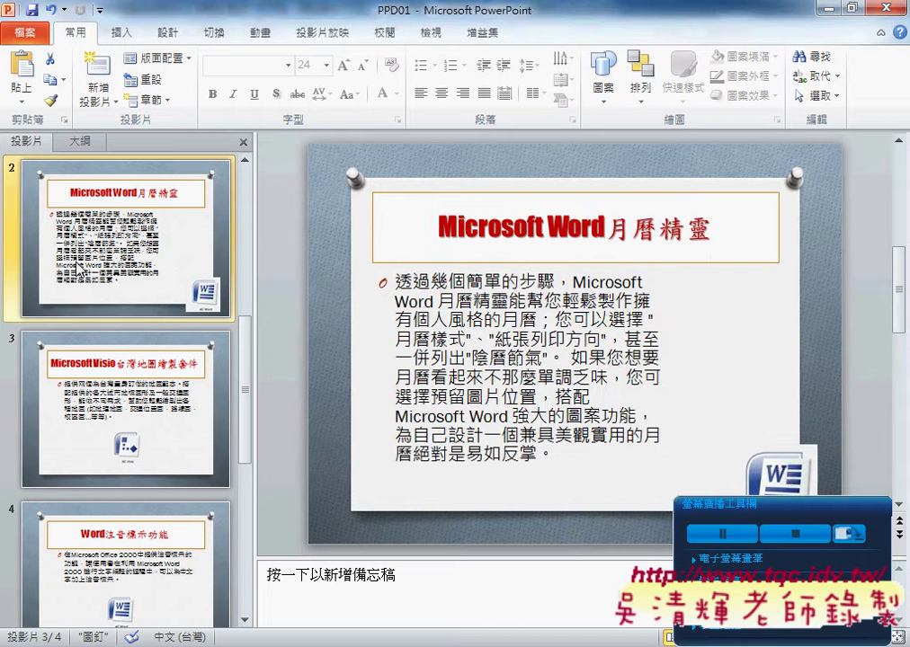
click(786, 472)
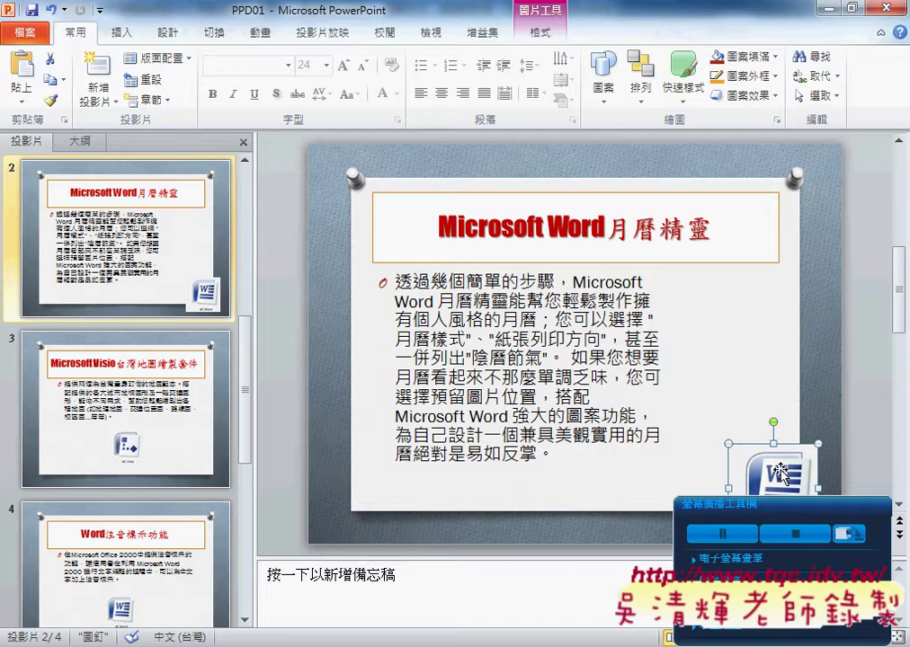
right_click(783, 474)
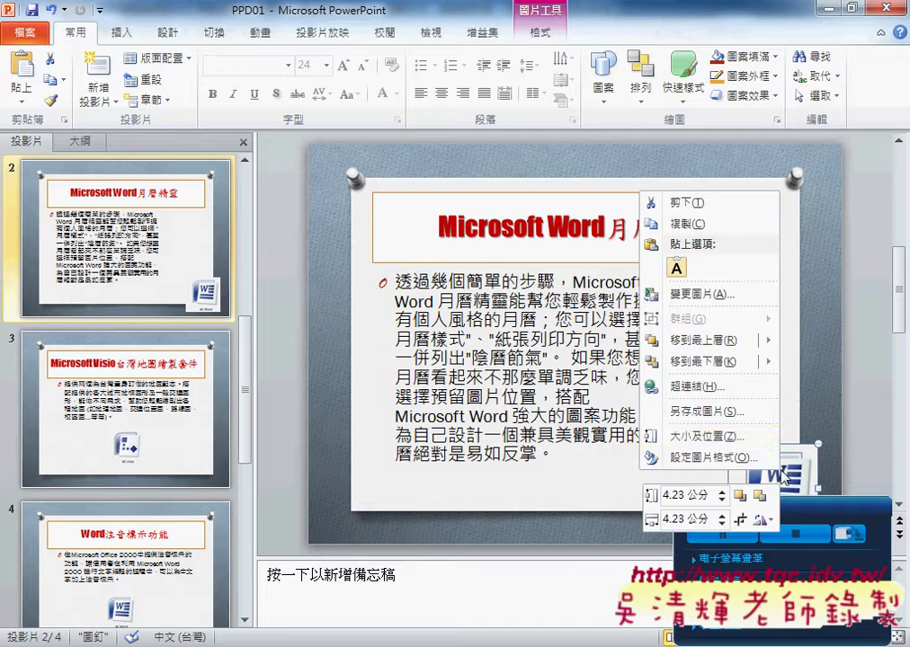
click(708, 436)
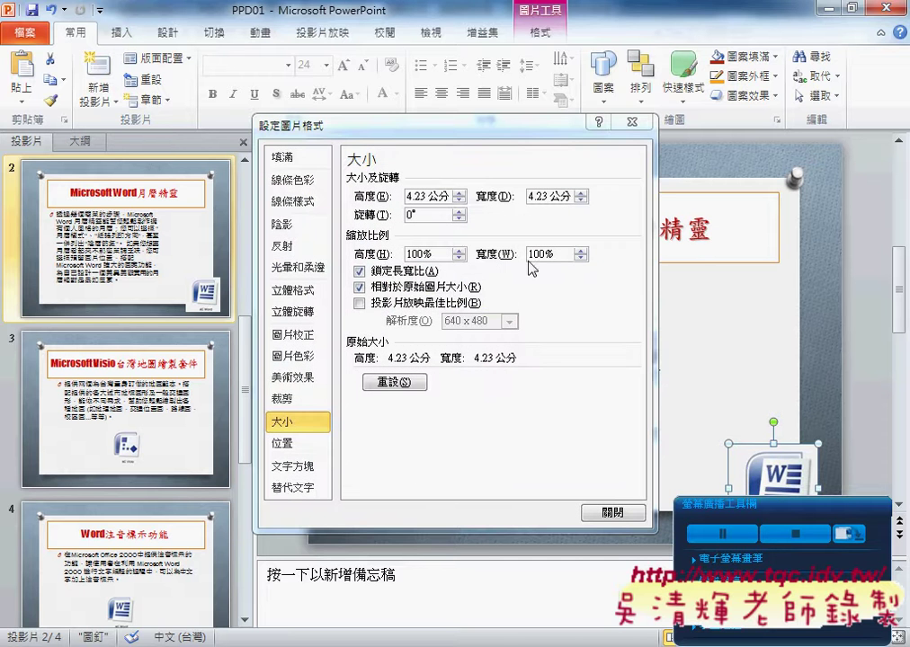
click(407, 254)
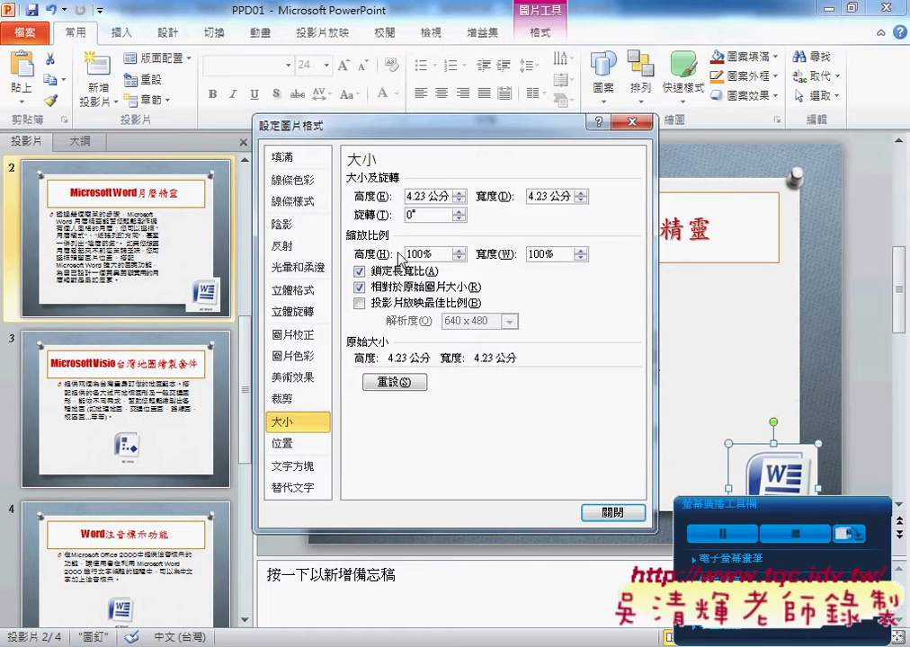
key(Delete)
key(Delete)
key(Delete)
text(53)
key(Tab)
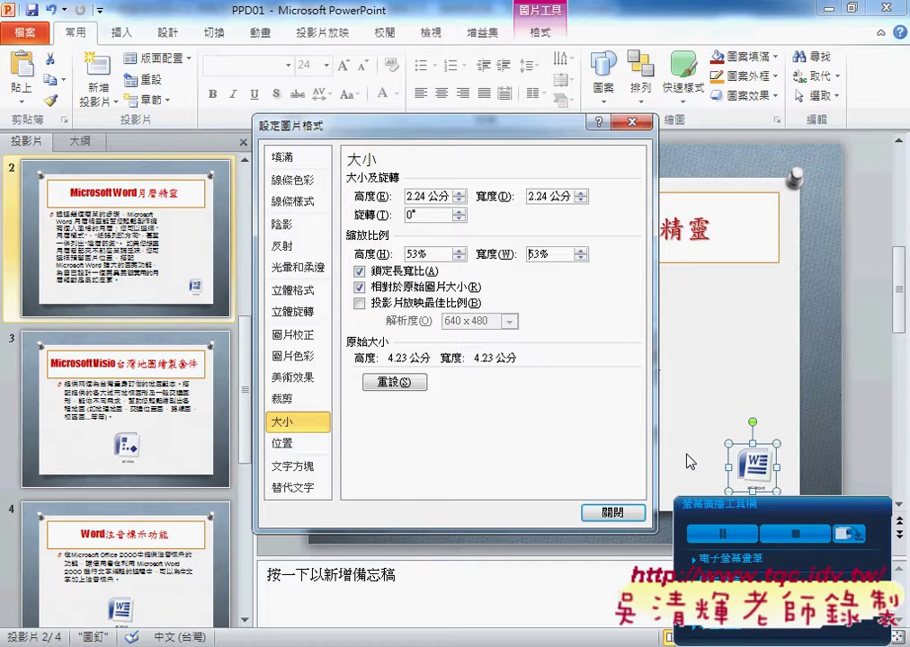
Position the Word picture at 20.5 cm horizontal and 14.53 cm vertical from the top-left corner.
click(282, 443)
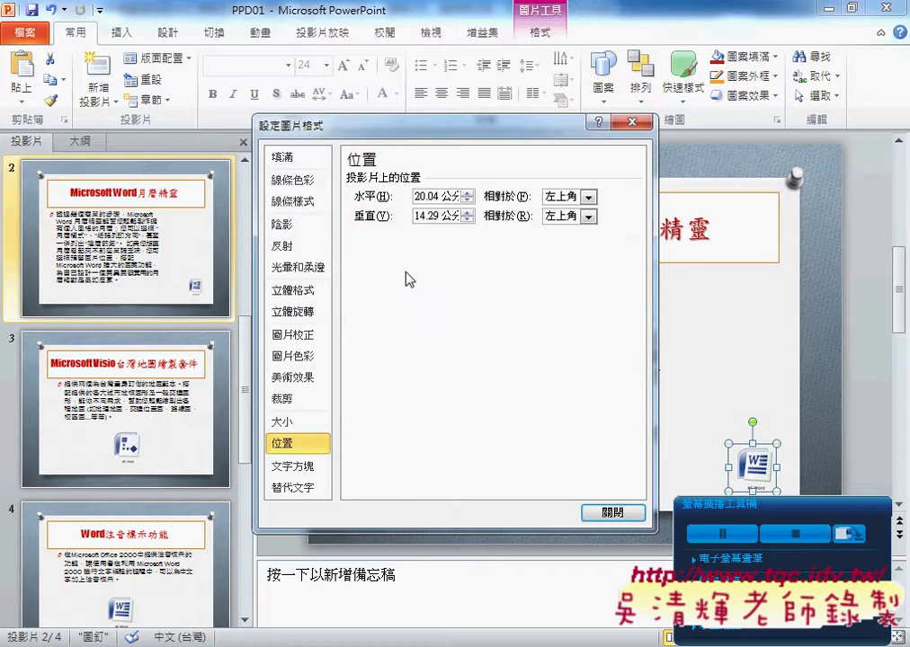
click(385, 200)
text(20.5)
click(382, 218)
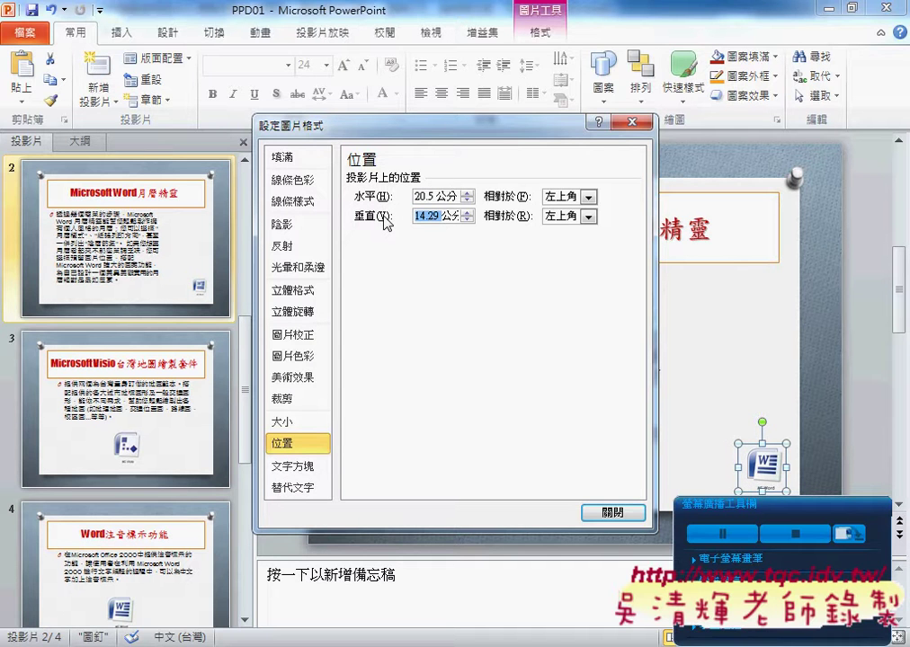
text(14.5)
text(3)
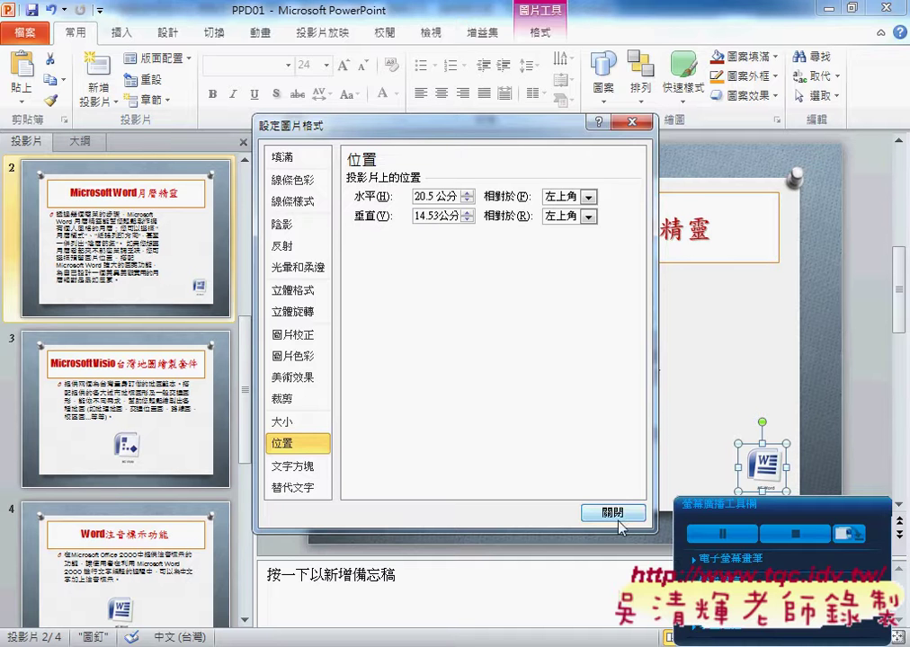
click(615, 514)
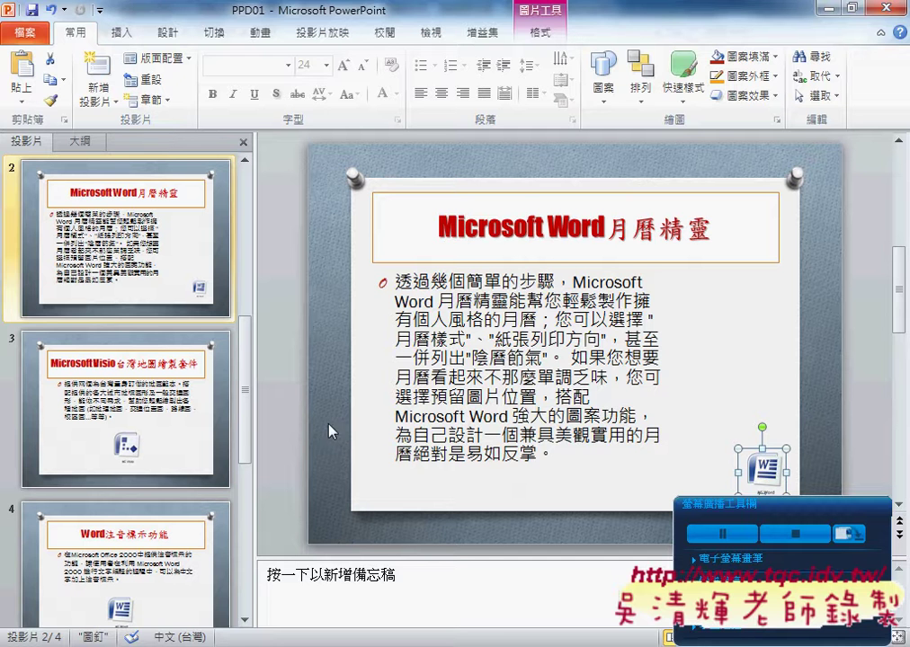
Switch back to the instructions PDF.
scroll(279, 432, down, 1)
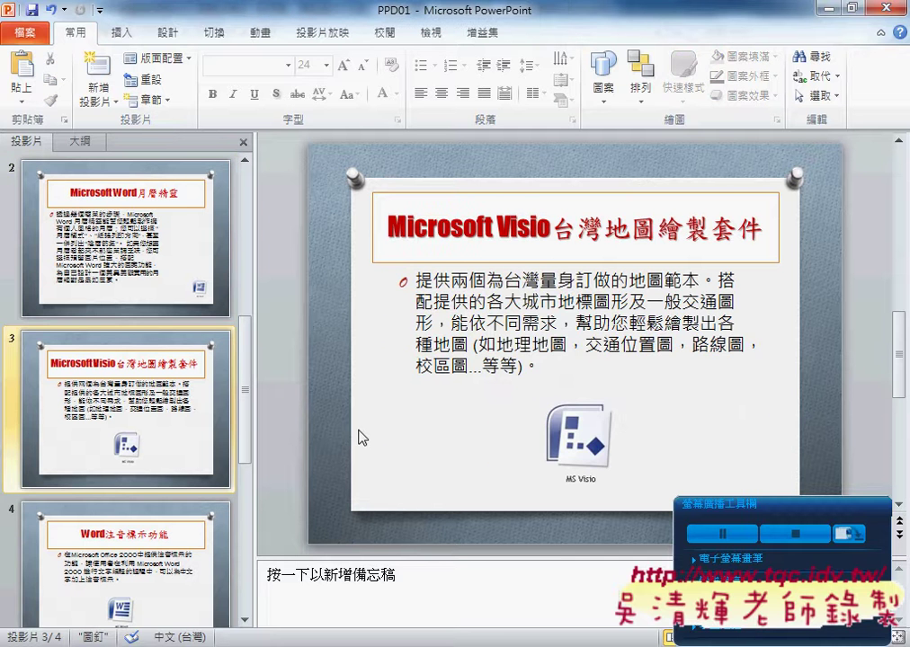
scroll(360, 439, up, 1)
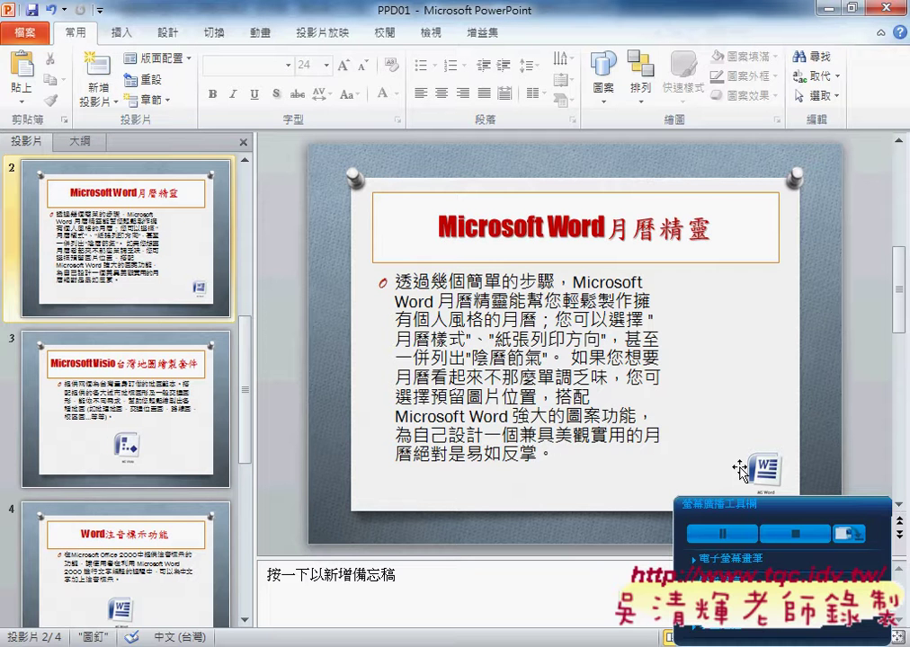
key(alt+Tab)
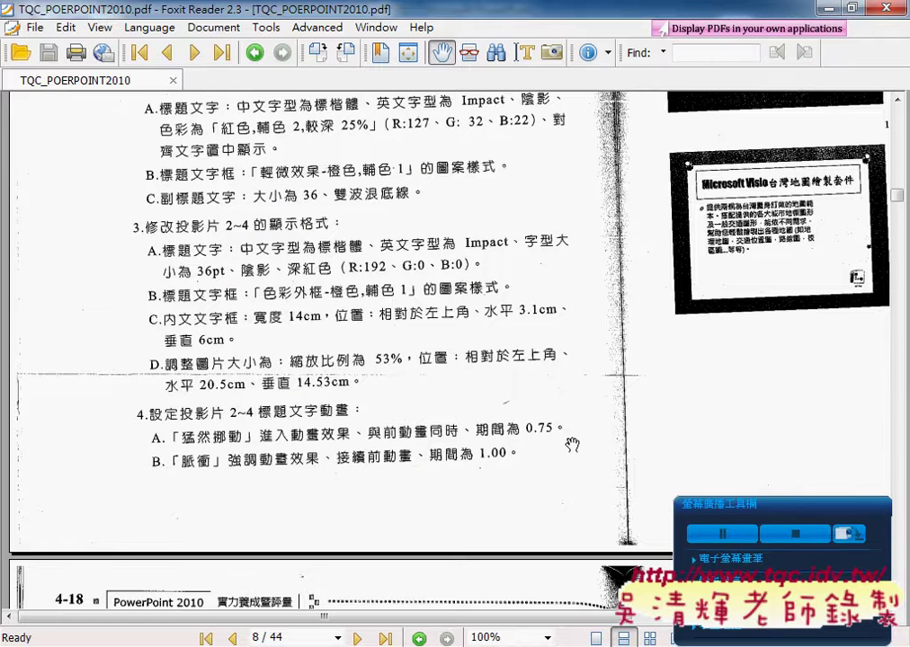
scroll(233, 341, up, 1)
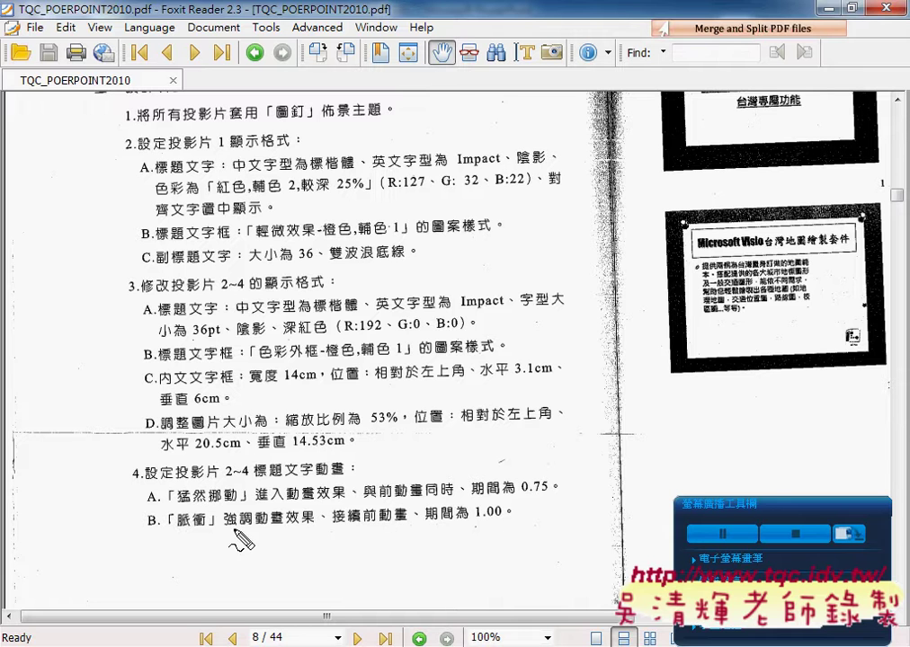
drag(256, 500, 282, 501)
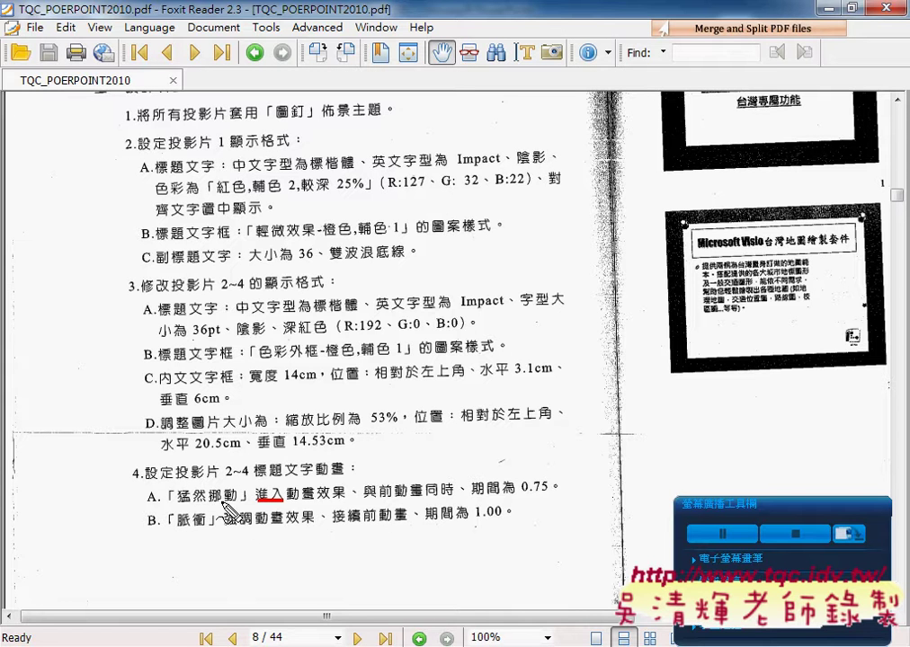
drag(222, 501, 177, 501)
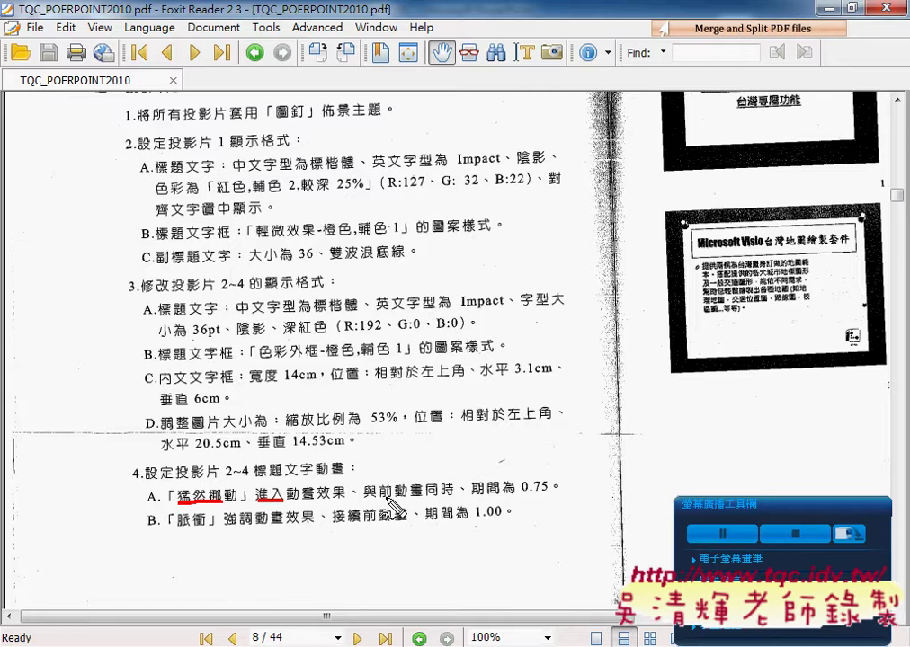
drag(382, 496, 450, 494)
drag(519, 497, 548, 496)
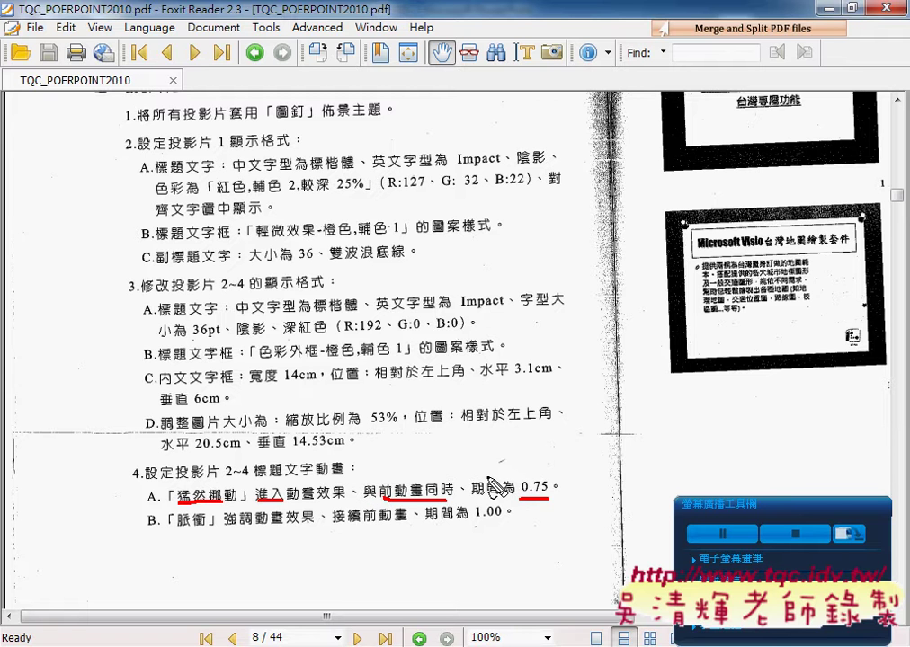
key(Escape)
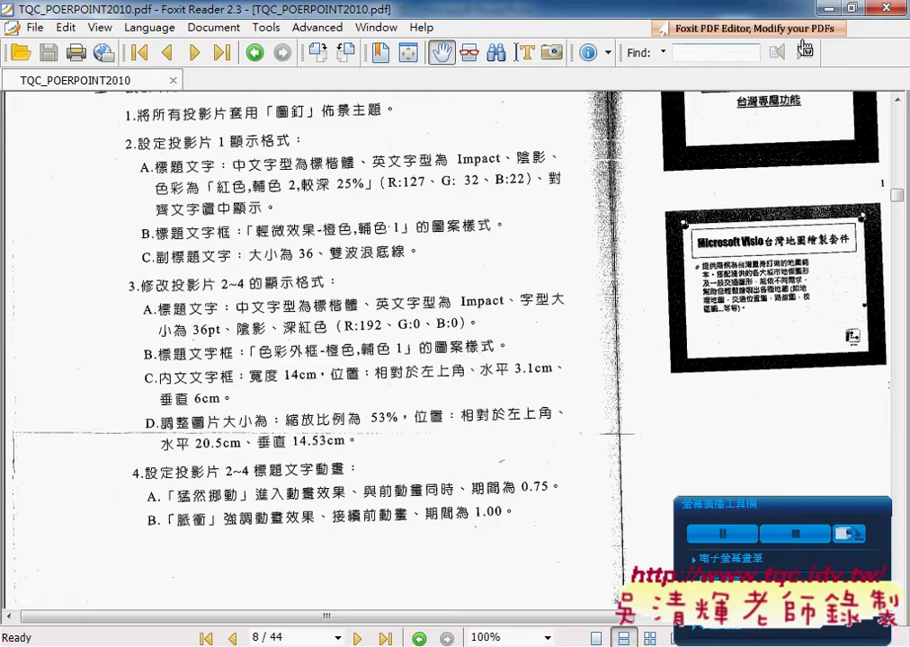
Return to PowerPoint, select slide 2's title, and browse the animation gallery without applying anything.
click(825, 9)
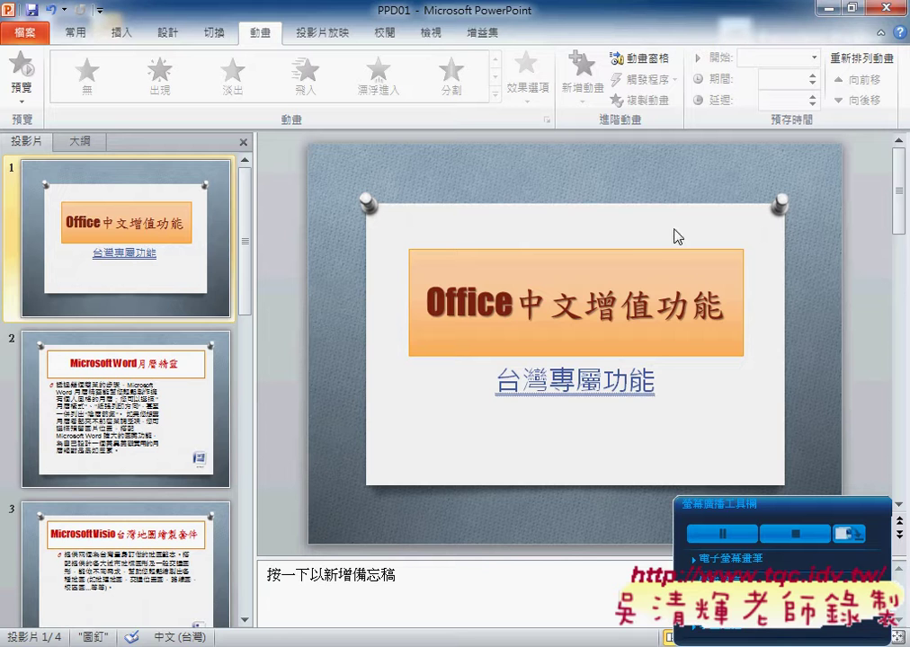
click(106, 425)
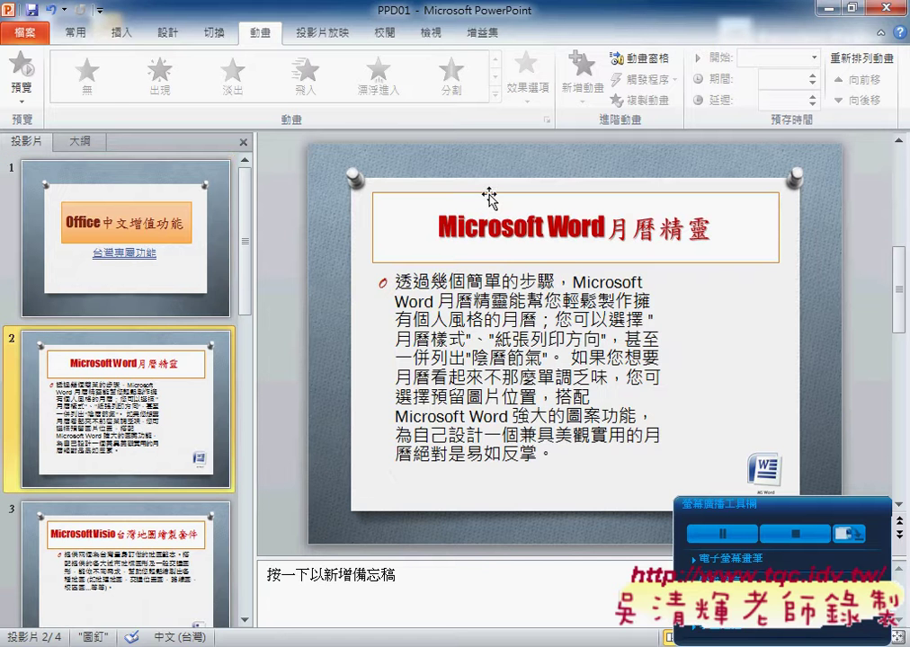
click(488, 196)
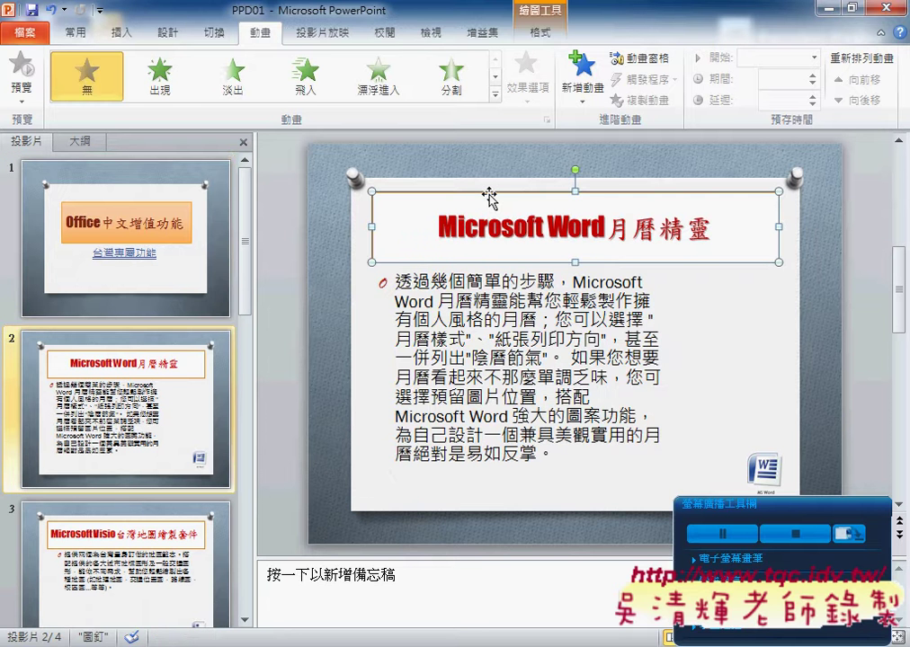
click(76, 33)
click(261, 33)
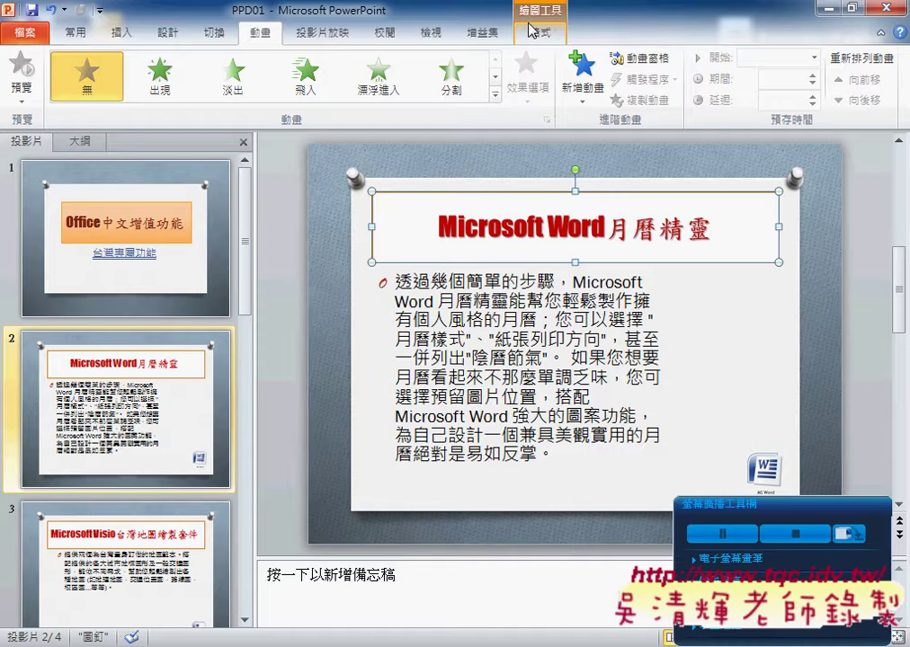
click(494, 94)
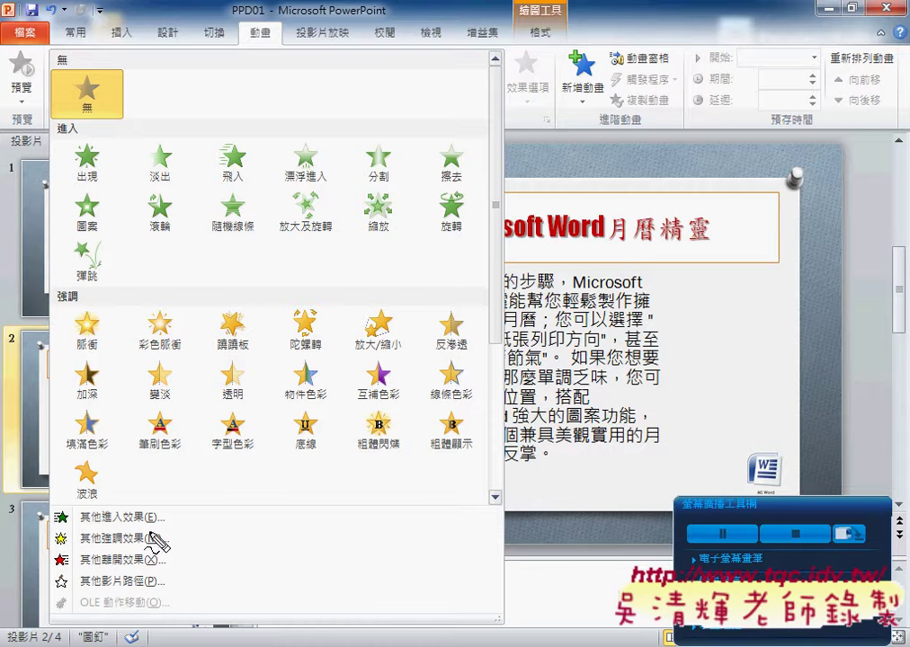
mouse_move(154, 520)
mouse_down()
mouse_move(81, 505)
mouse_move(160, 514)
mouse_up()
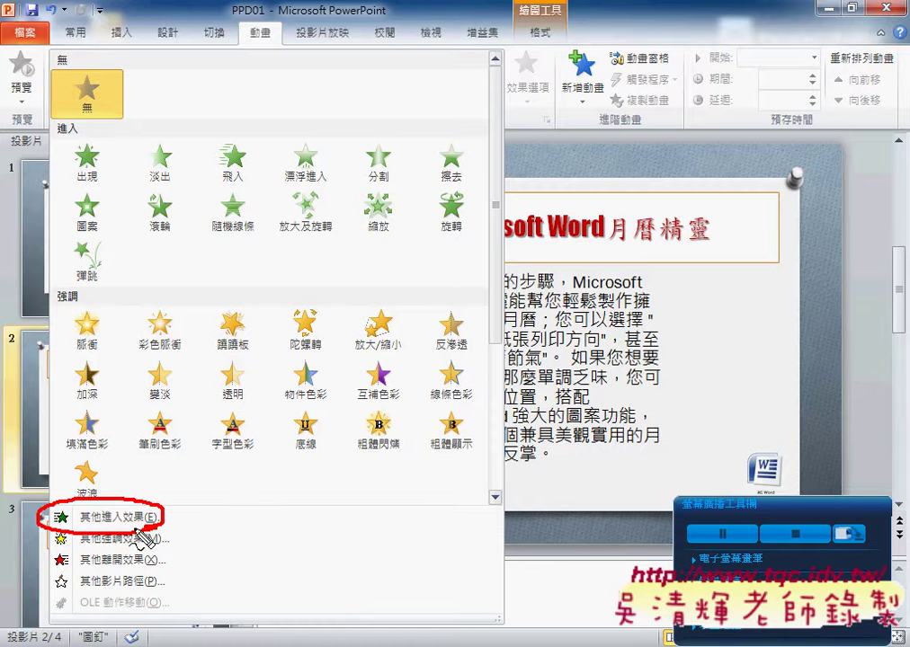
key(Escape)
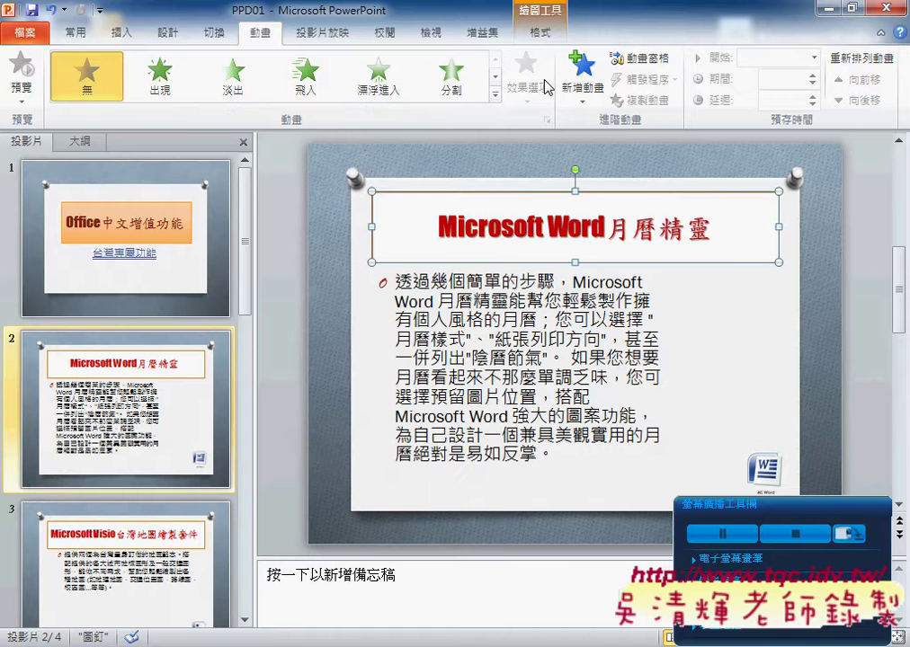
Apply the 猛然挪動 entrance effect from More Entrance Effects to slide 2's title.
click(494, 93)
click(123, 516)
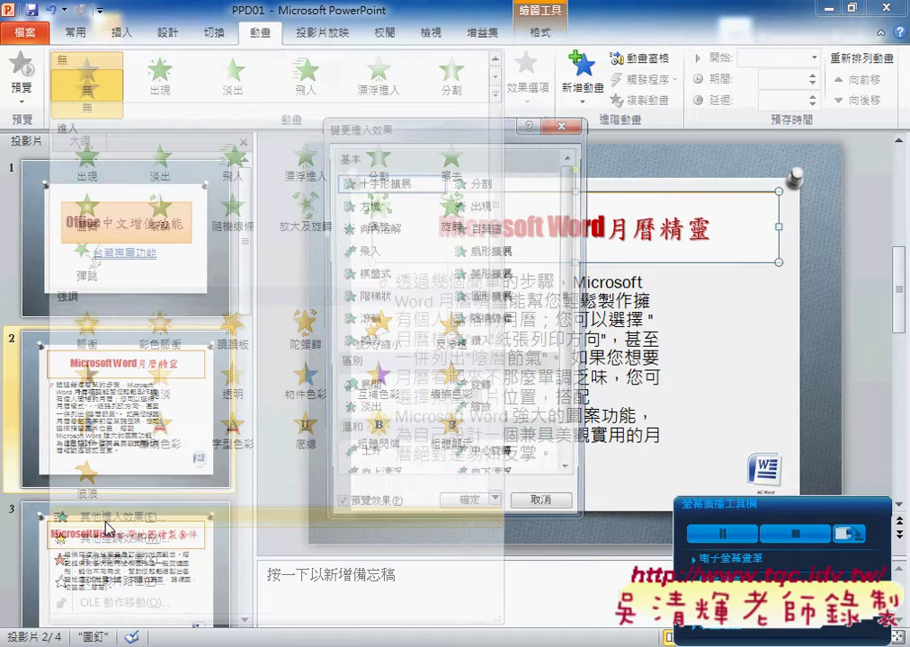
drag(569, 198, 595, 378)
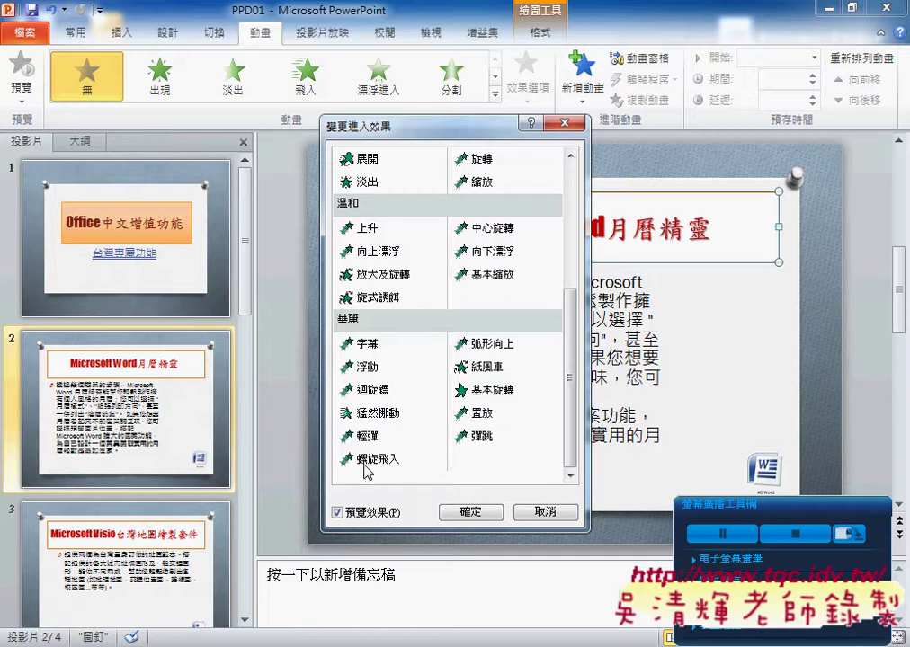
click(378, 417)
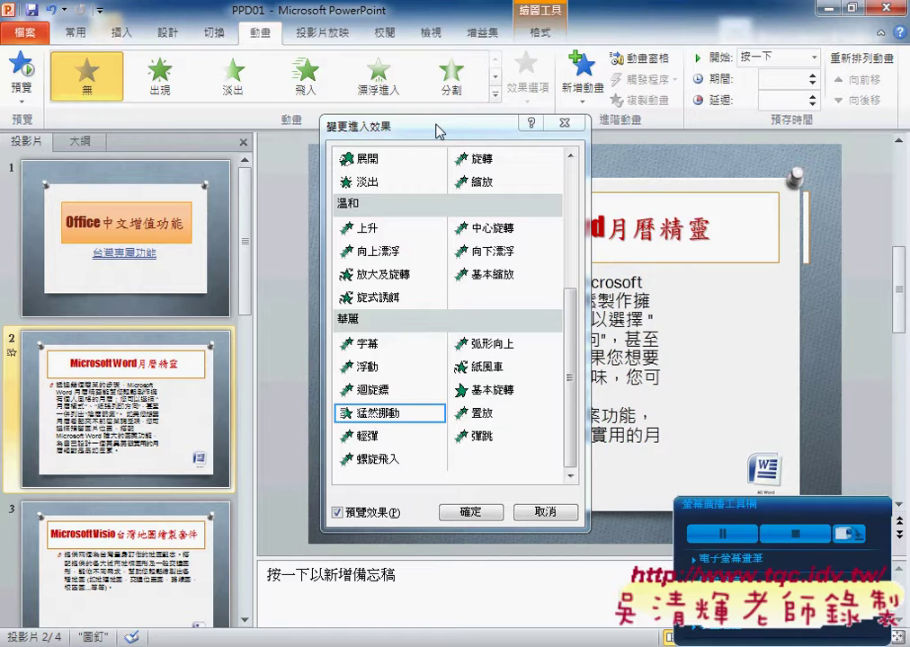
drag(350, 125, 128, 125)
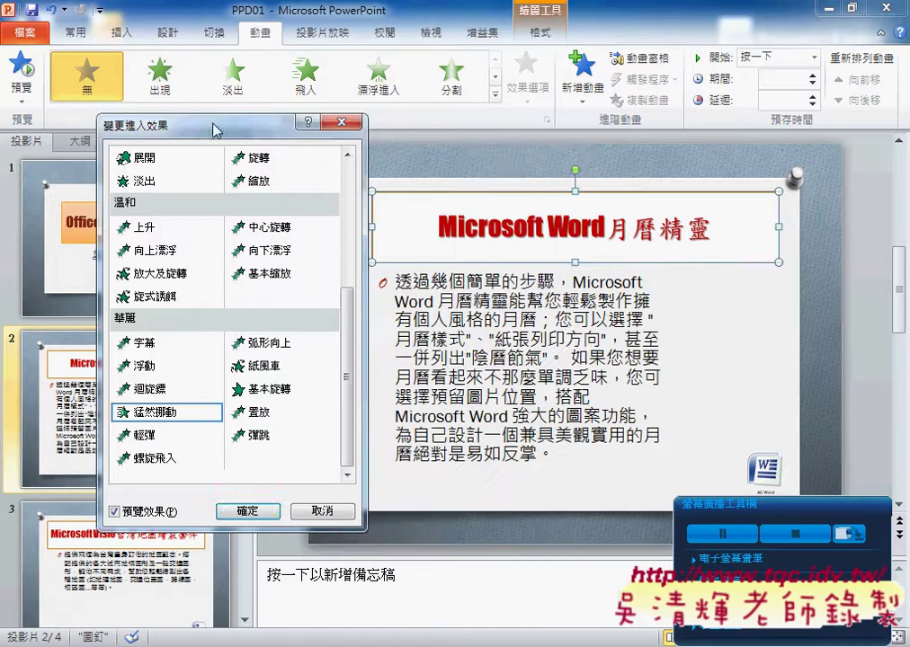
click(163, 412)
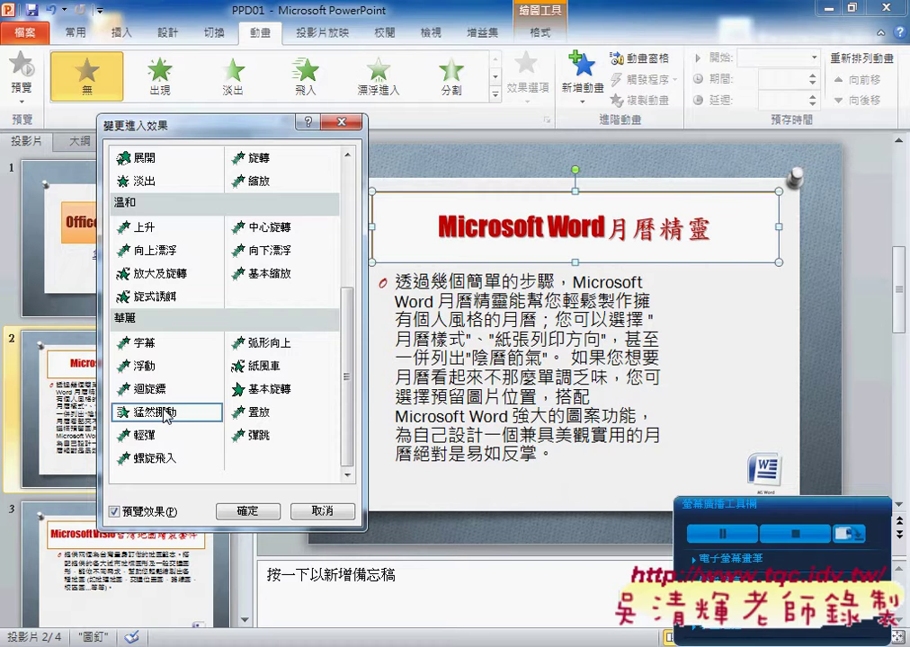
click(256, 514)
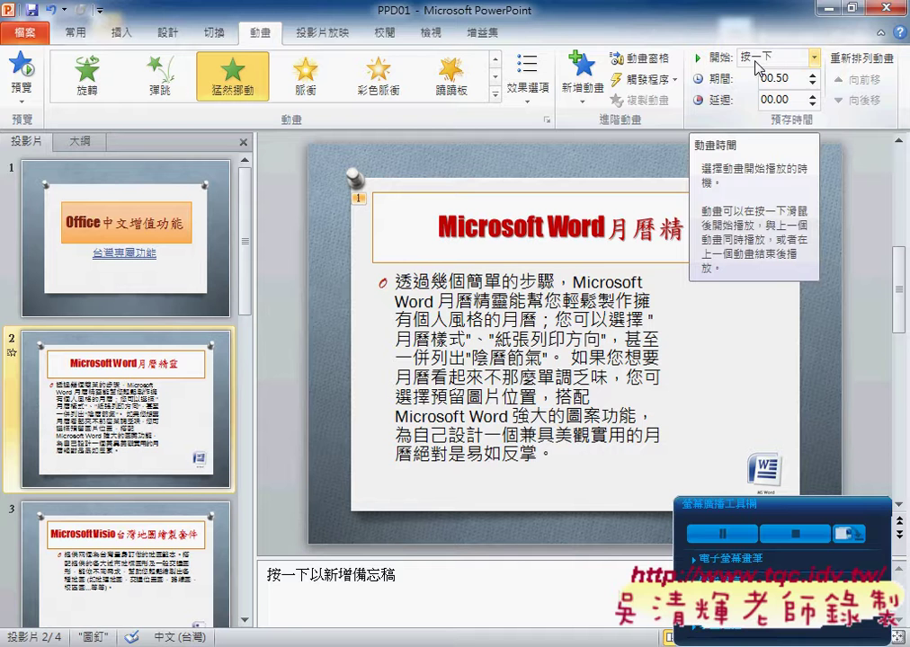
Set the title animation to start 與前動畫同時 with a 00.75 duration.
click(759, 63)
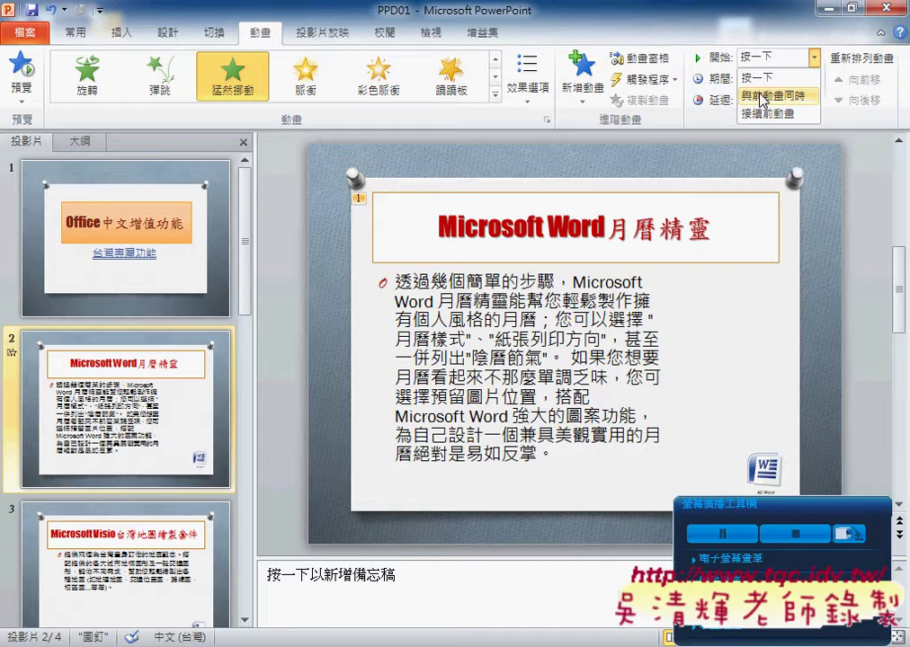
click(762, 95)
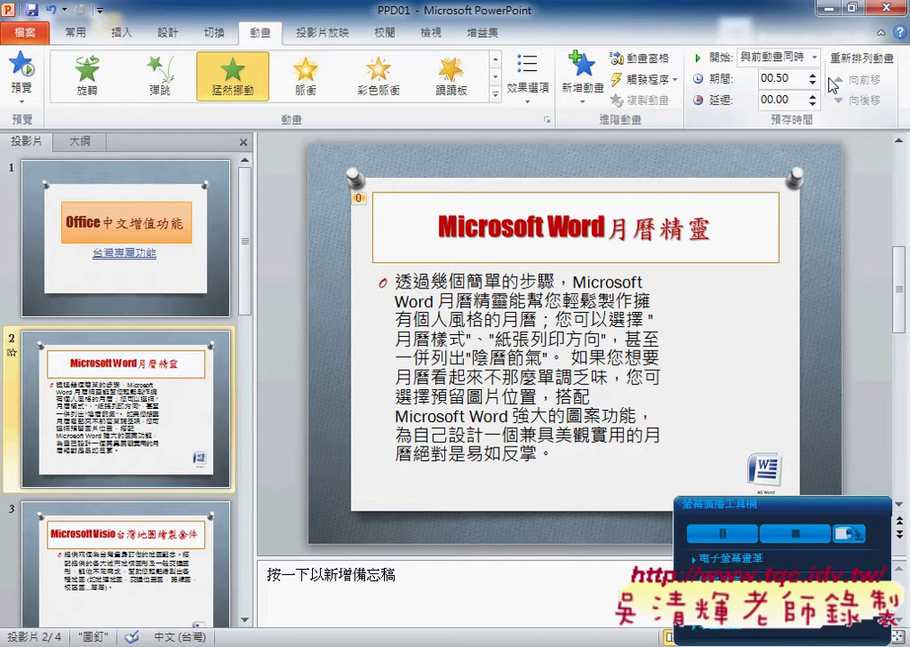
click(813, 76)
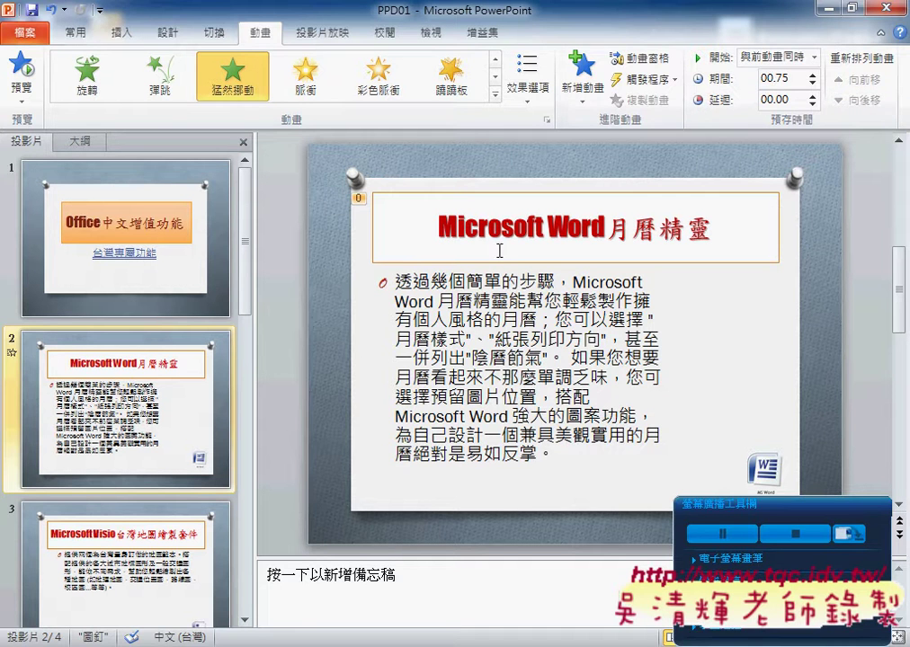
click(497, 96)
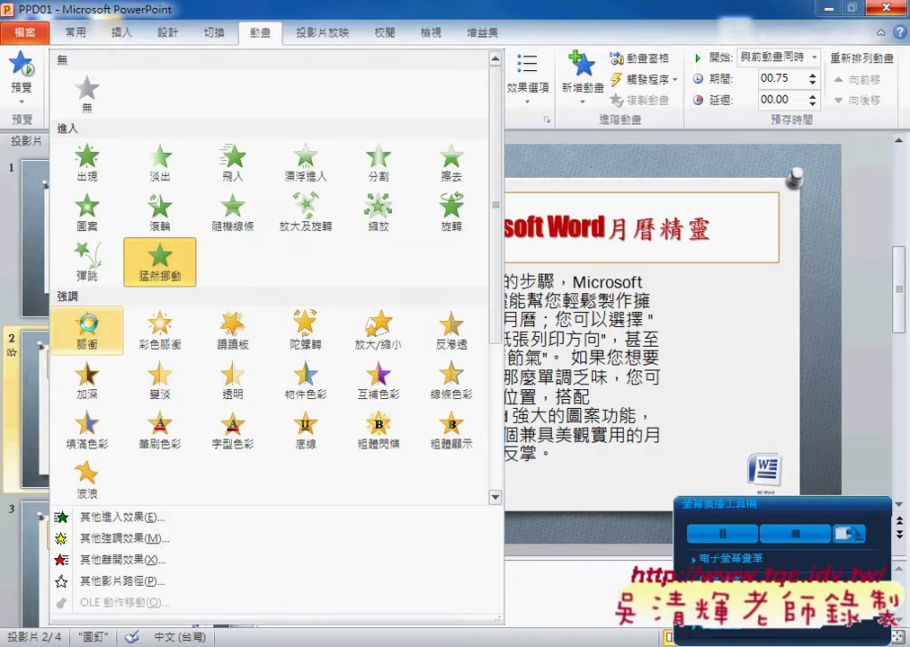
Switch the title to the 脈衝 emphasis, starting 接續前動畫 and lasting 01.00.
click(90, 330)
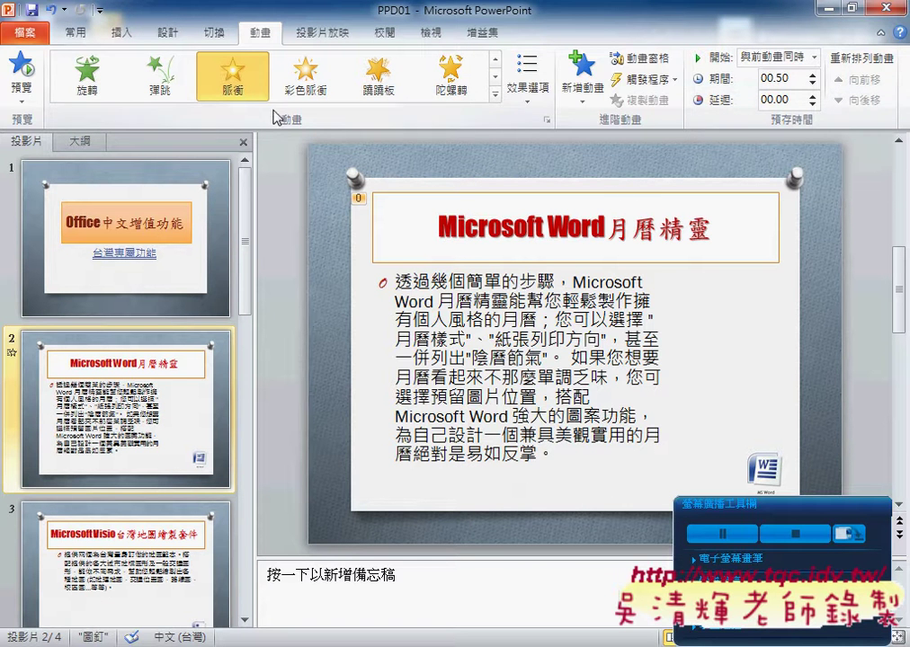
click(812, 58)
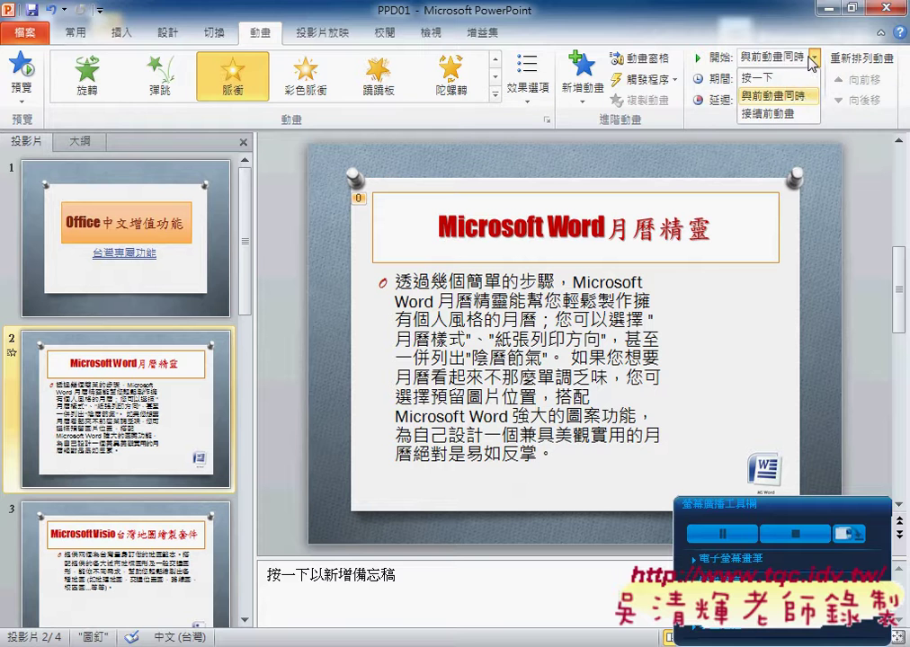
click(800, 114)
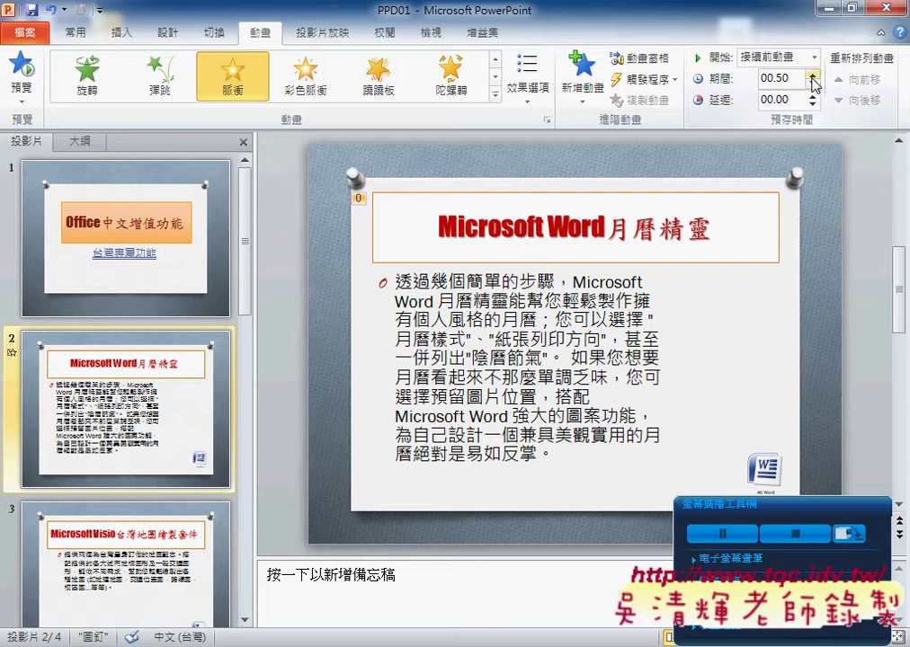
click(813, 77)
click(812, 78)
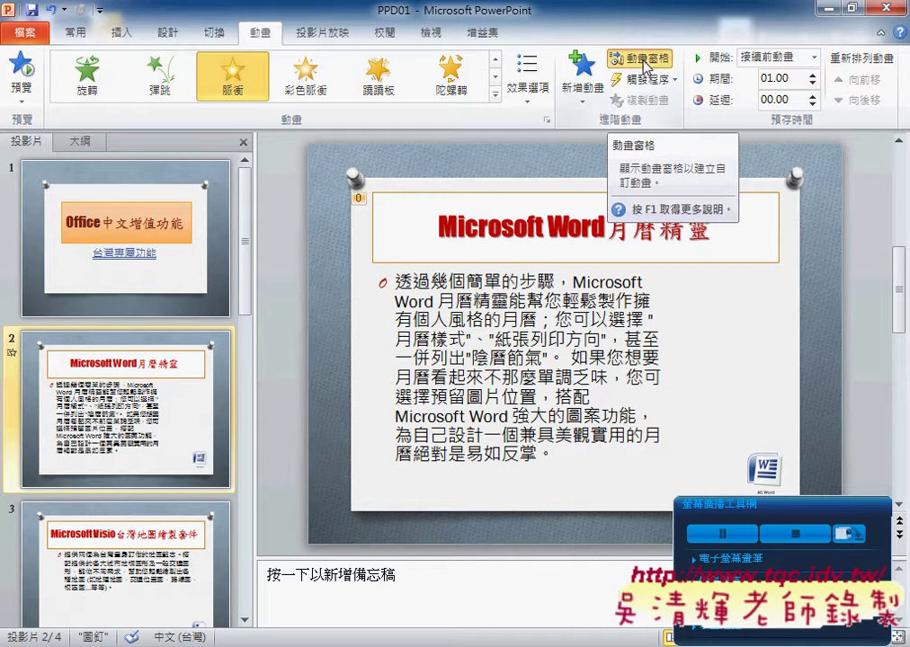
Preview the title animation in the animation pane, then delete its entry from the list.
click(645, 63)
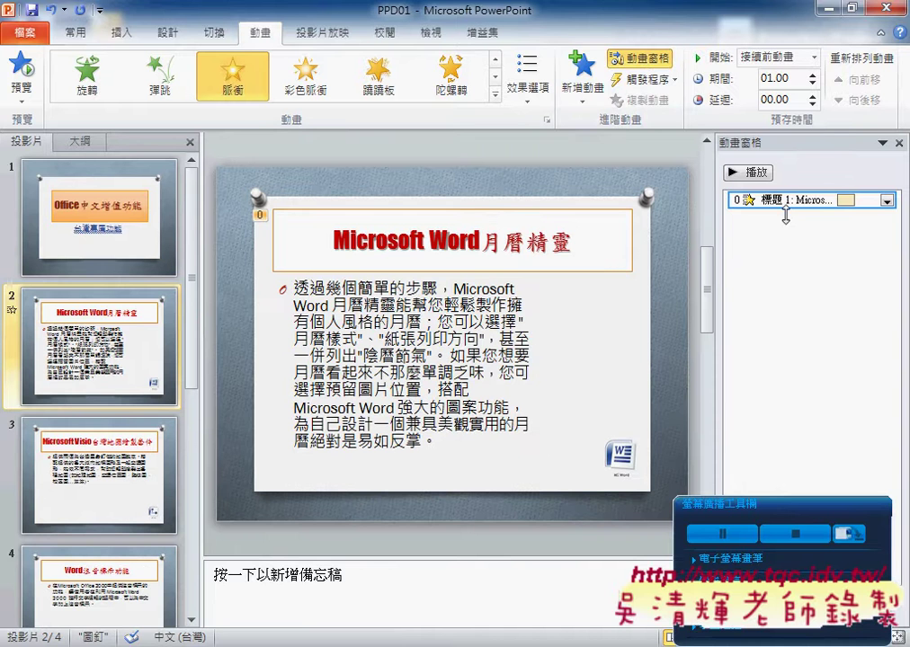
click(753, 174)
key(Page_Up)
click(89, 297)
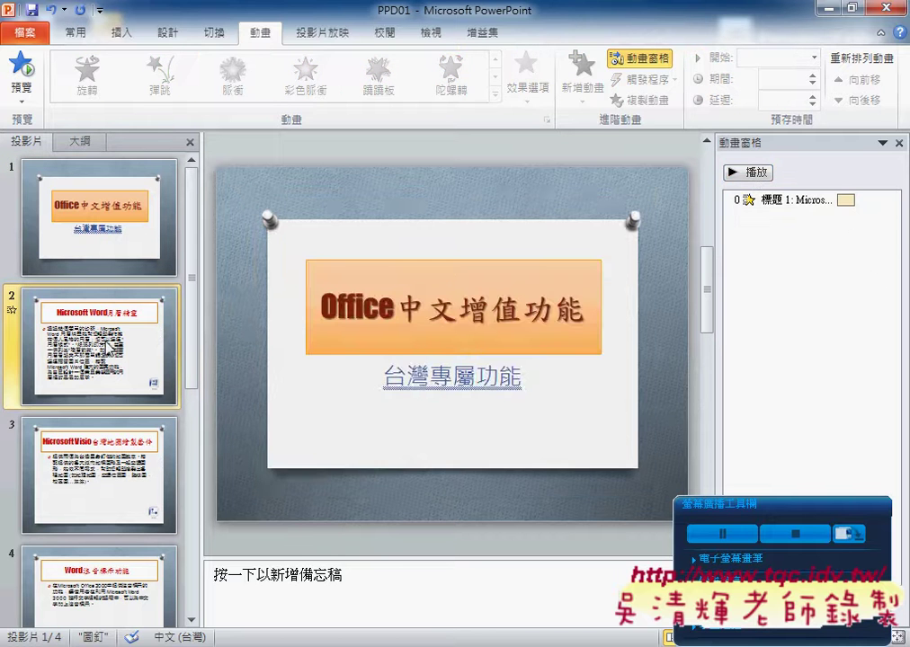
click(787, 200)
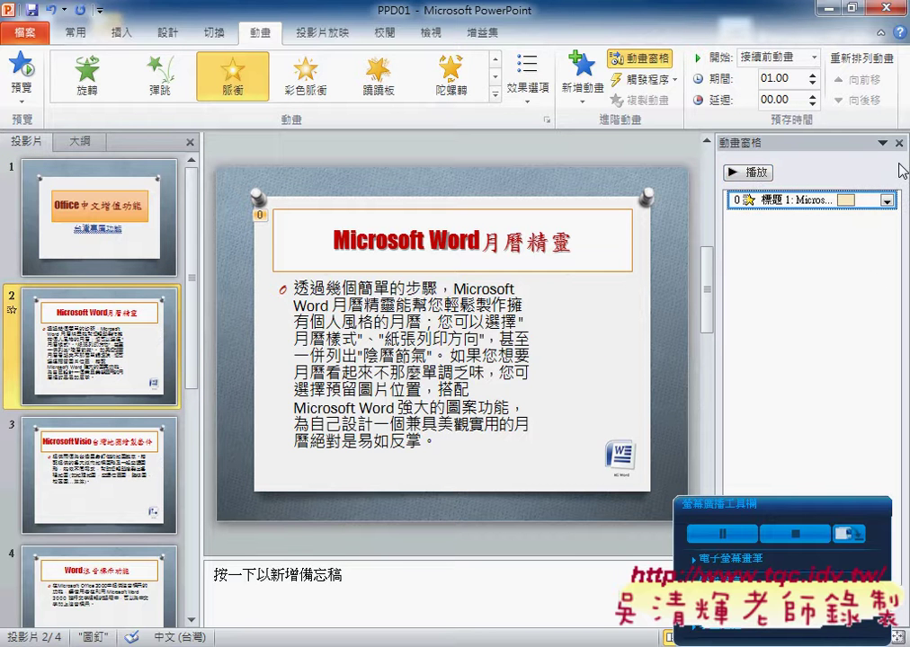
key(Delete)
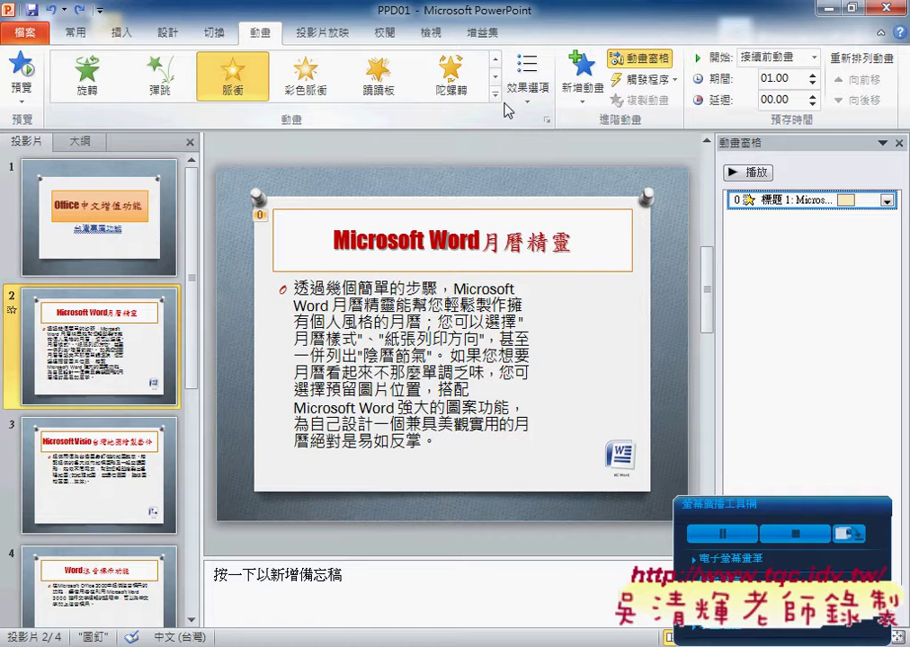
Give the slide 2 title the 猛然挪動 entrance effect with a 00.75-second duration.
click(494, 97)
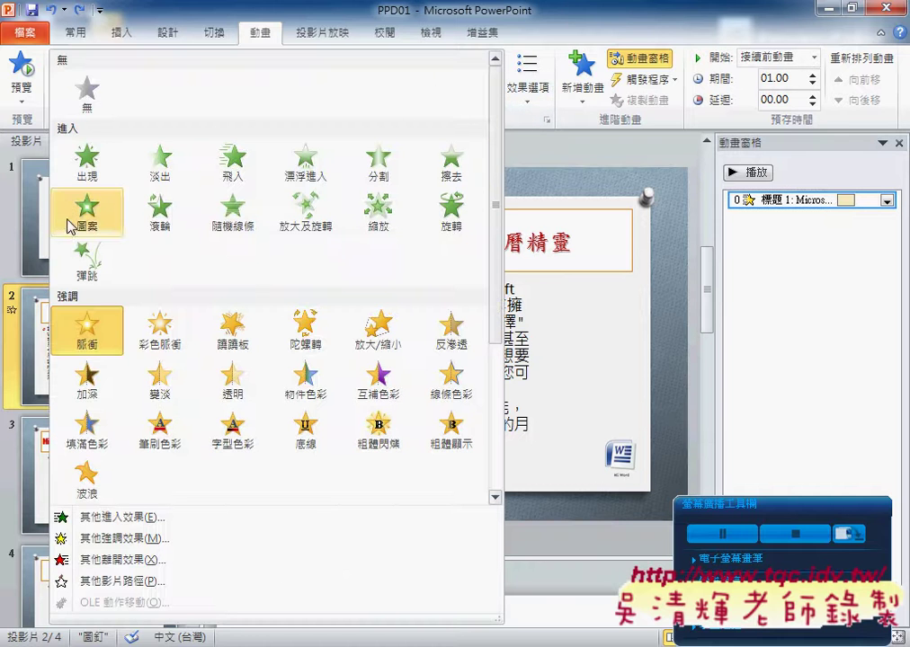
click(250, 530)
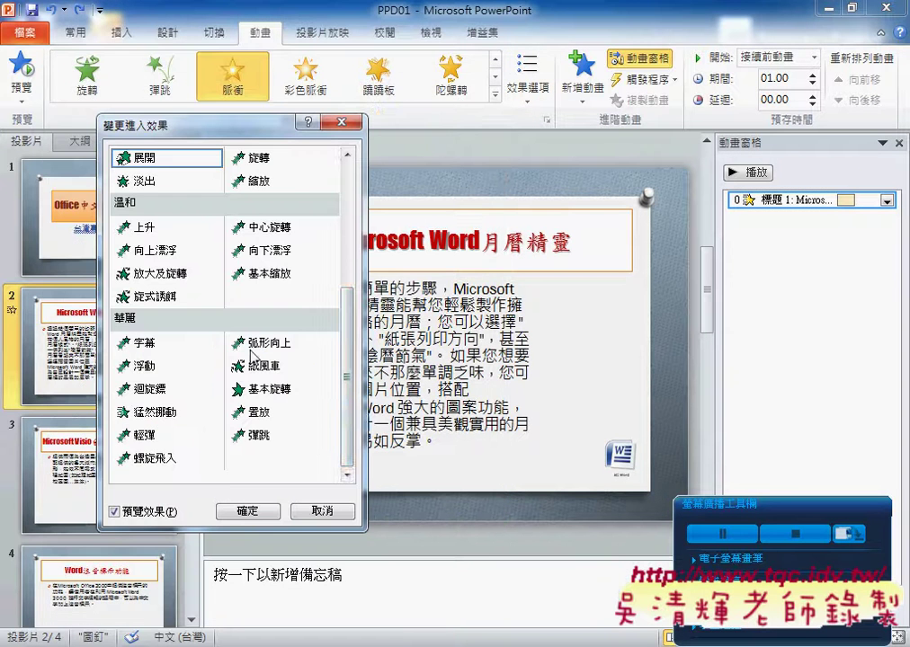
click(144, 411)
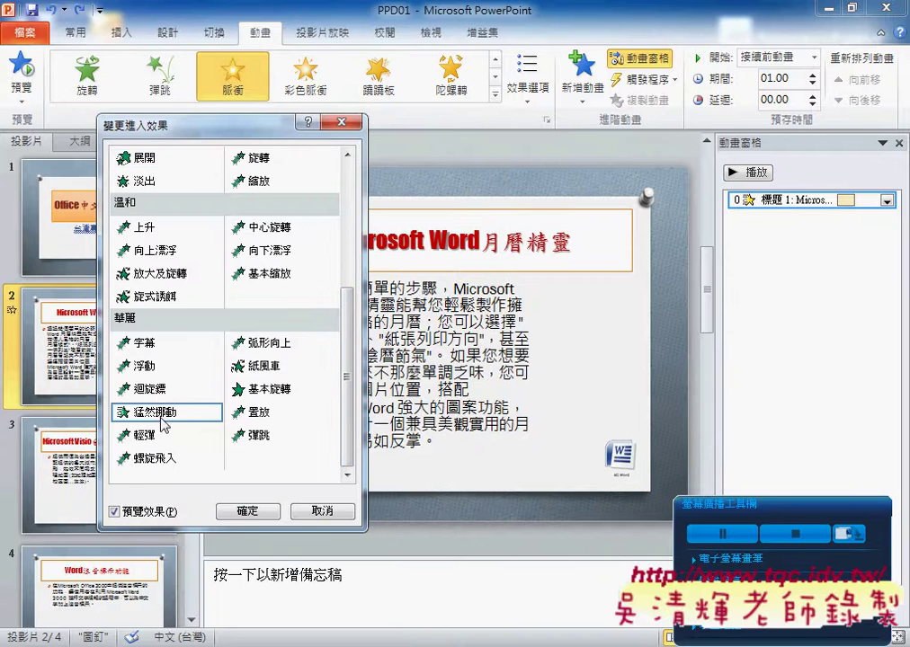
click(256, 511)
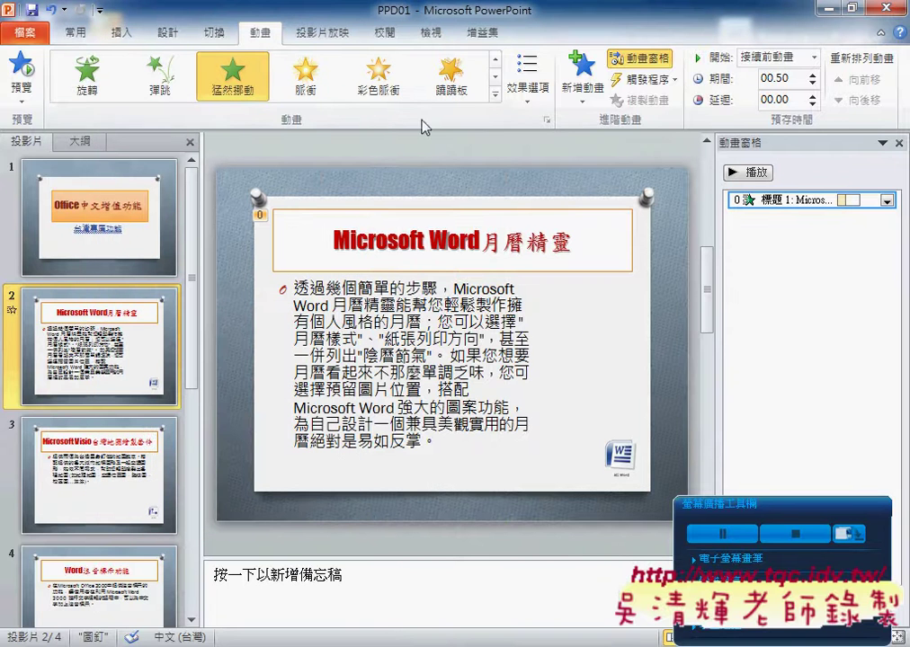
click(813, 77)
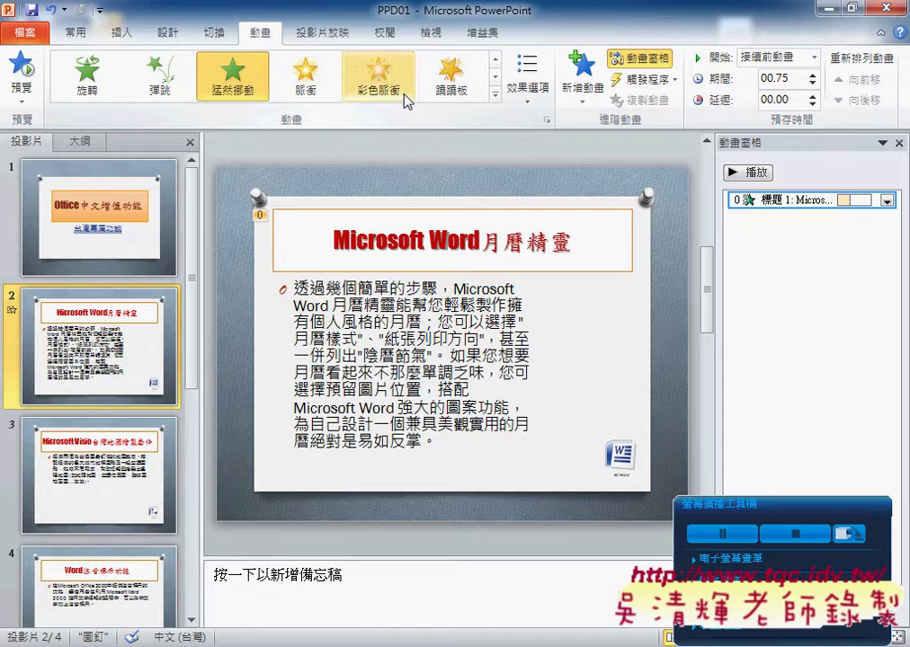
click(494, 94)
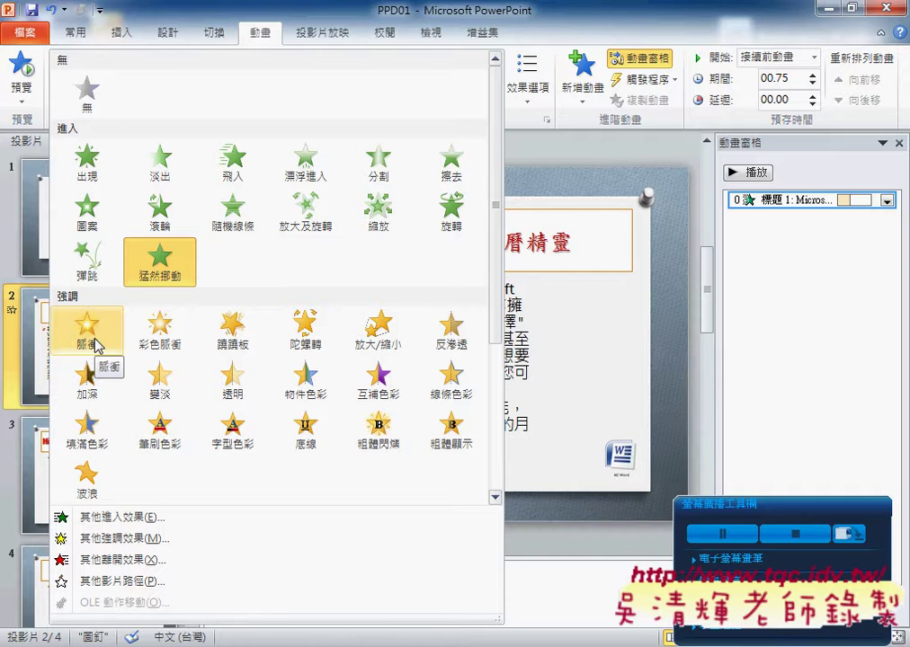
key(Escape)
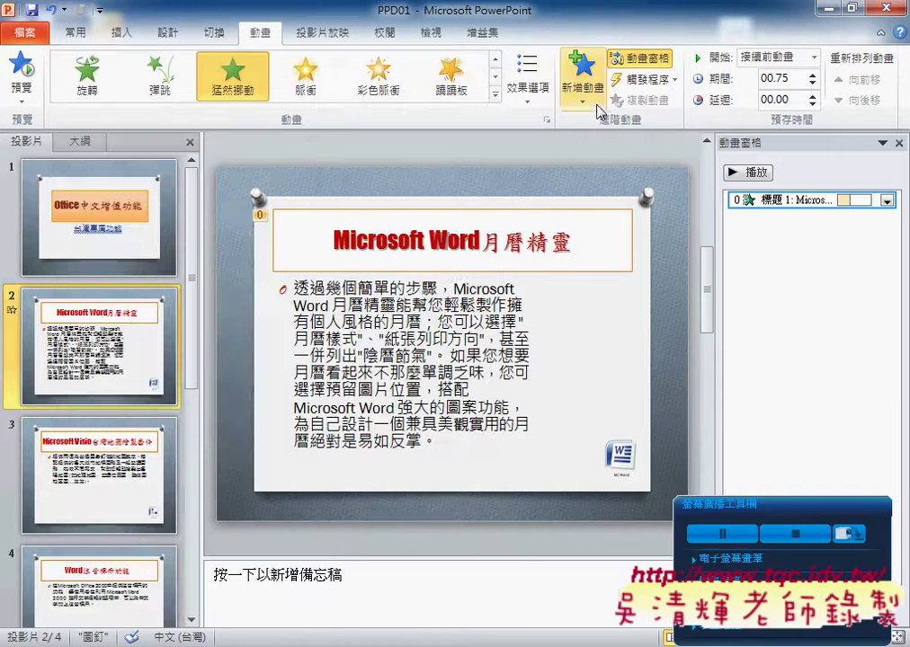
Set the title's 猛然挪動 entrance to start 與前動畫同時 (with previous).
click(595, 106)
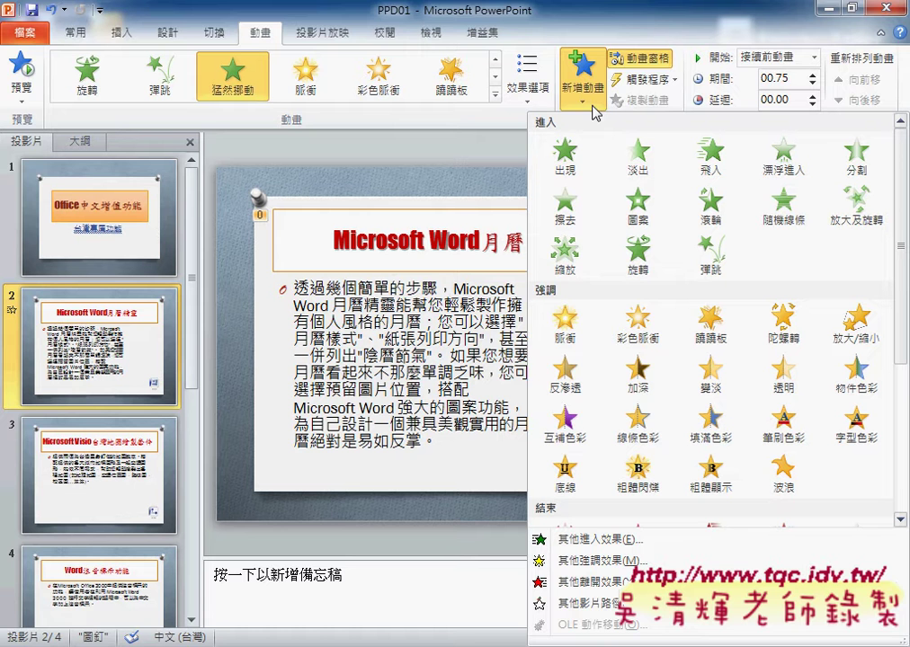
click(639, 58)
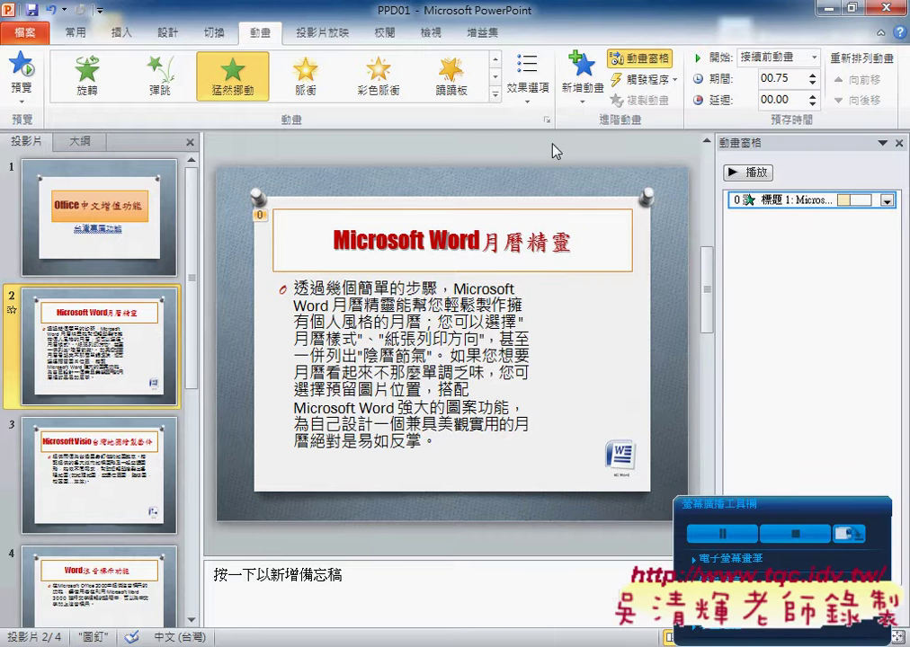
click(778, 58)
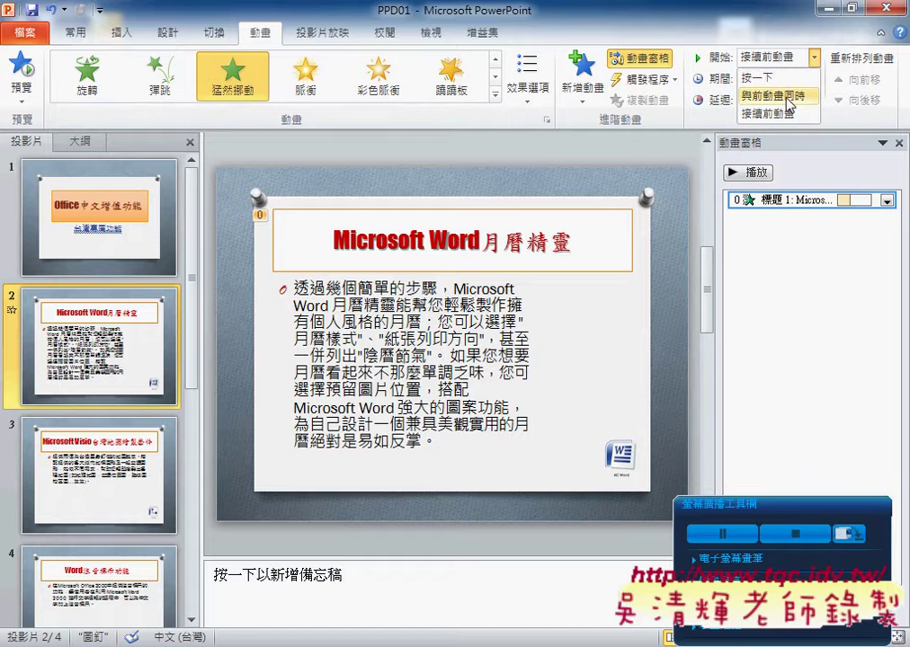
click(787, 96)
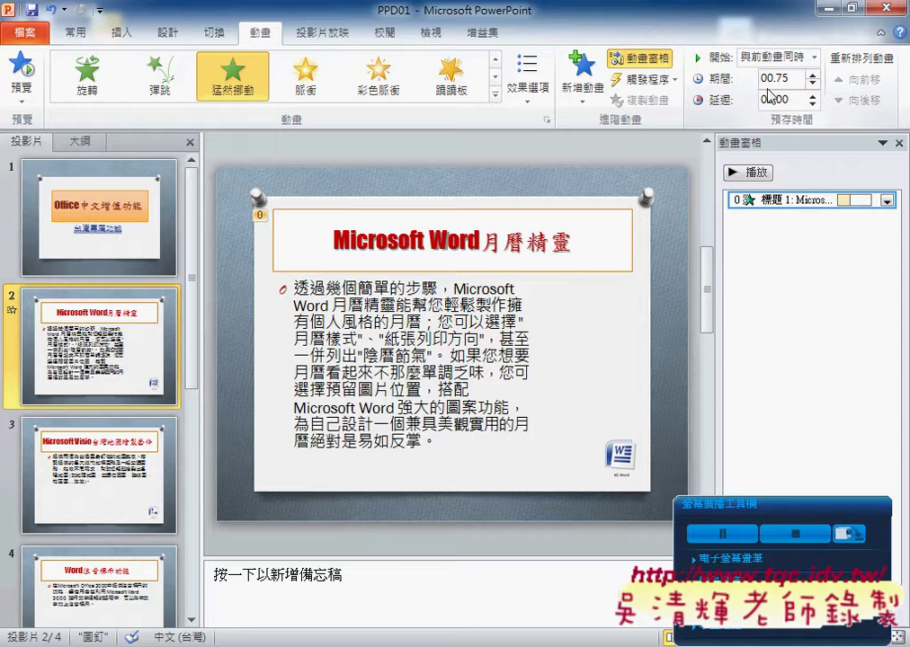
Add a 脈衝 emphasis to the title that starts 接續前動畫 (after previous).
click(589, 94)
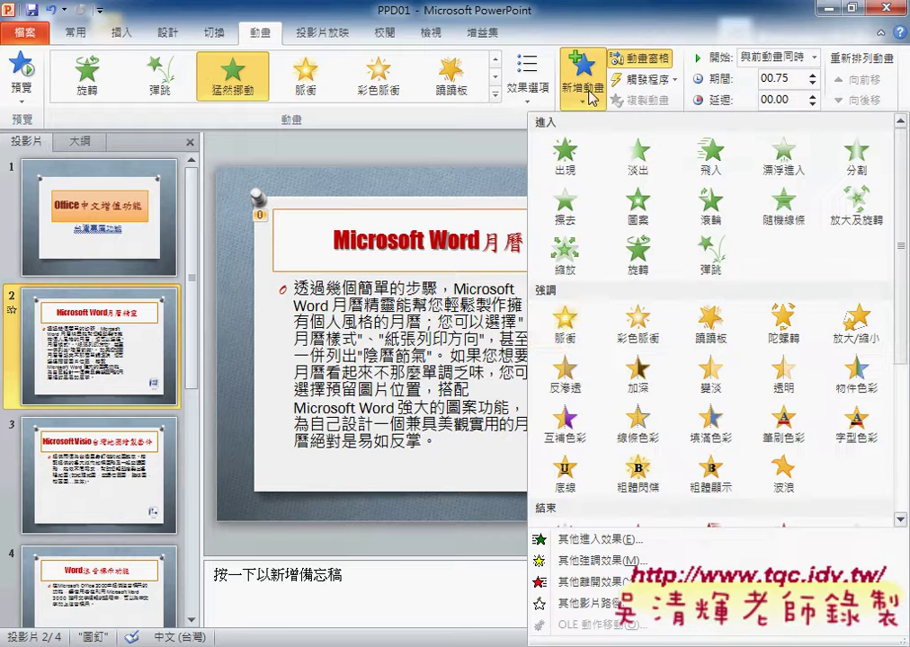
click(563, 322)
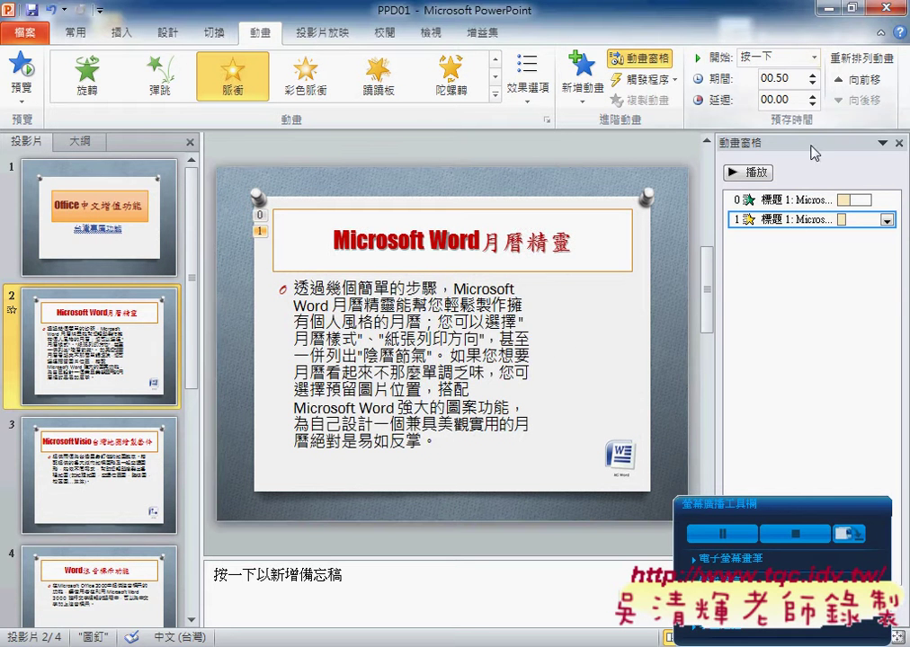
click(812, 57)
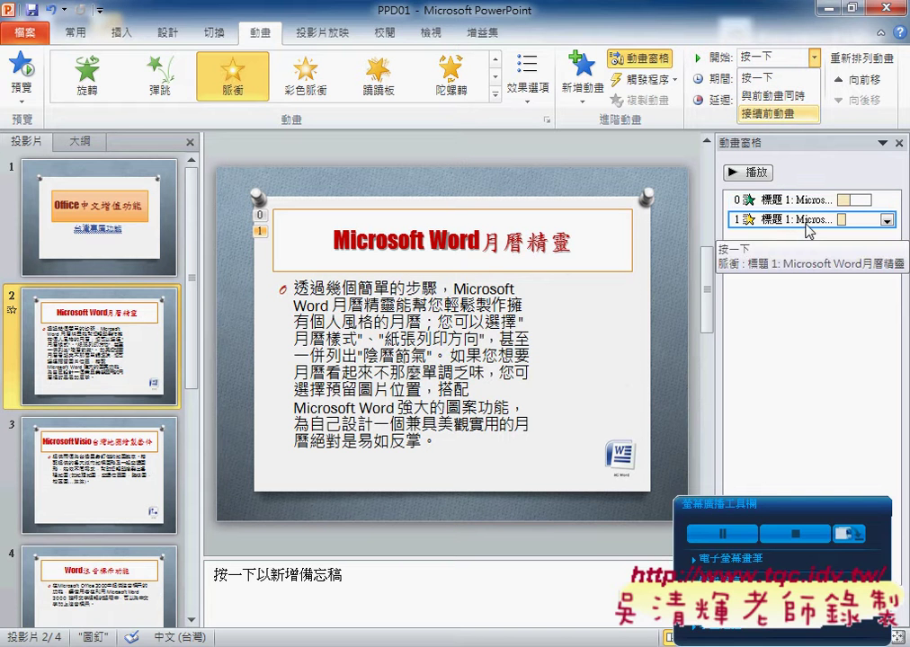
click(774, 114)
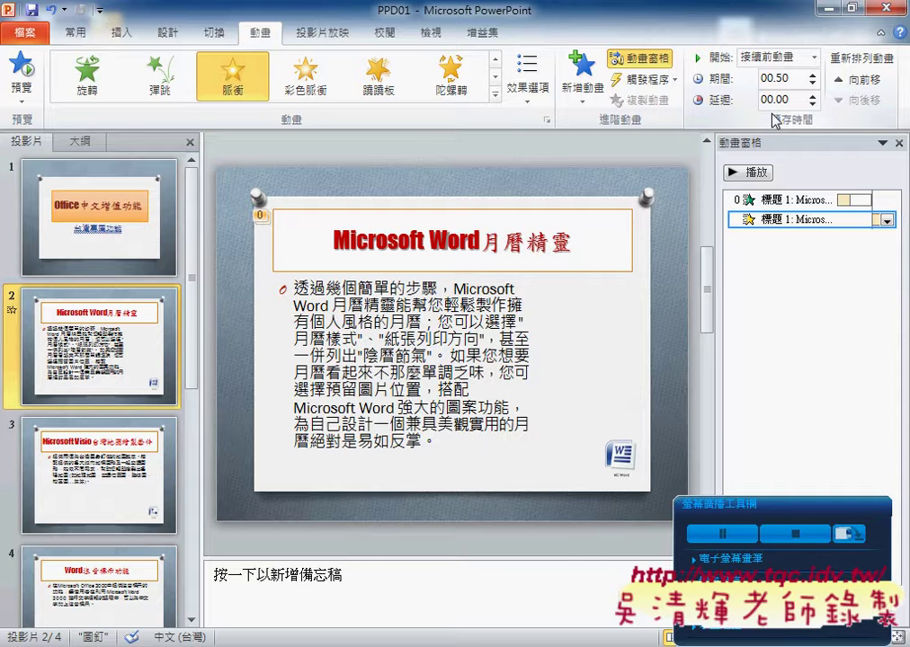
Lengthen the 脈衝 emphasis to 01.00 seconds and preview the title animations.
click(813, 75)
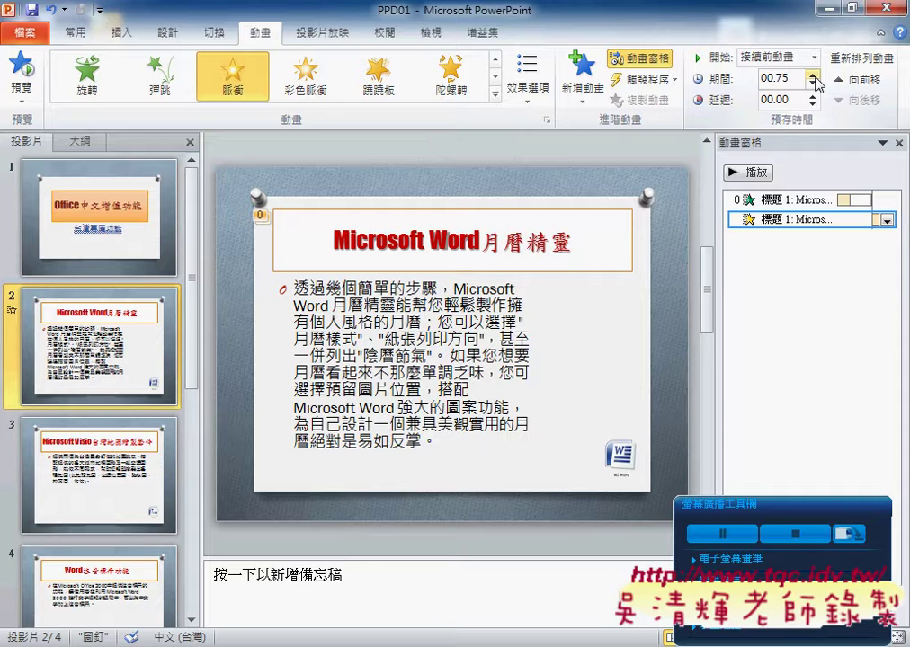
click(813, 74)
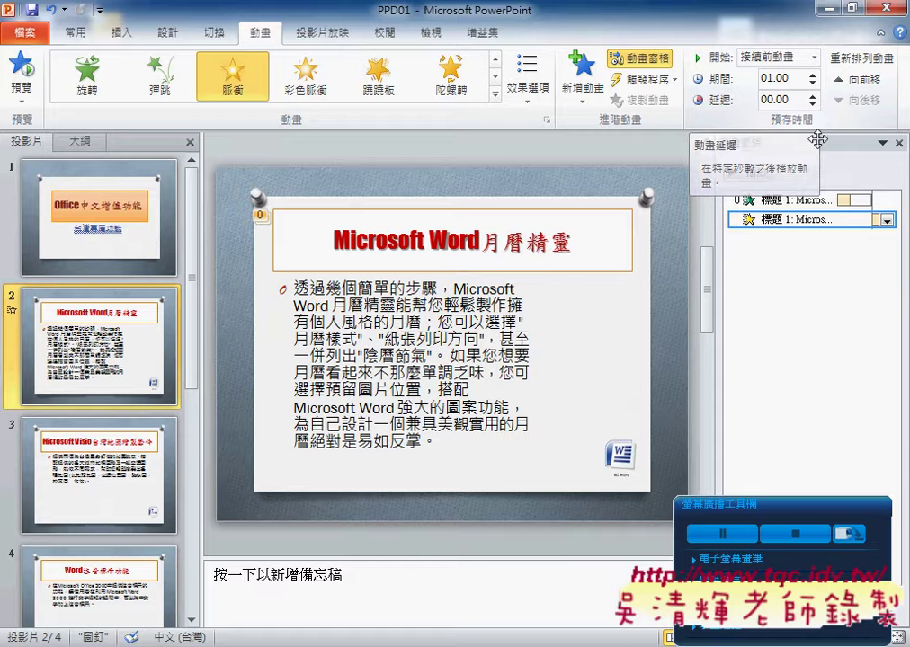
click(753, 174)
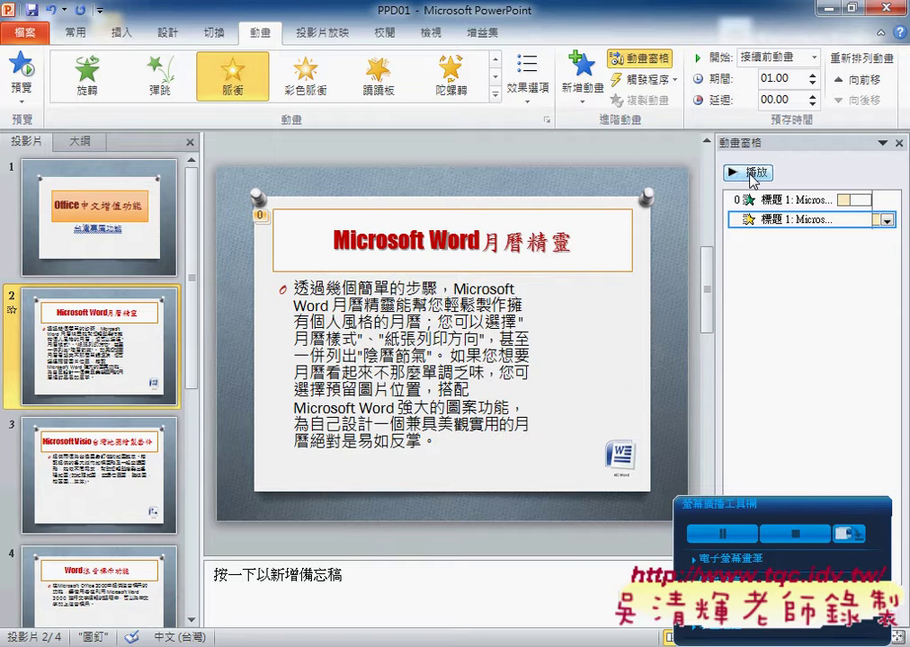
click(753, 173)
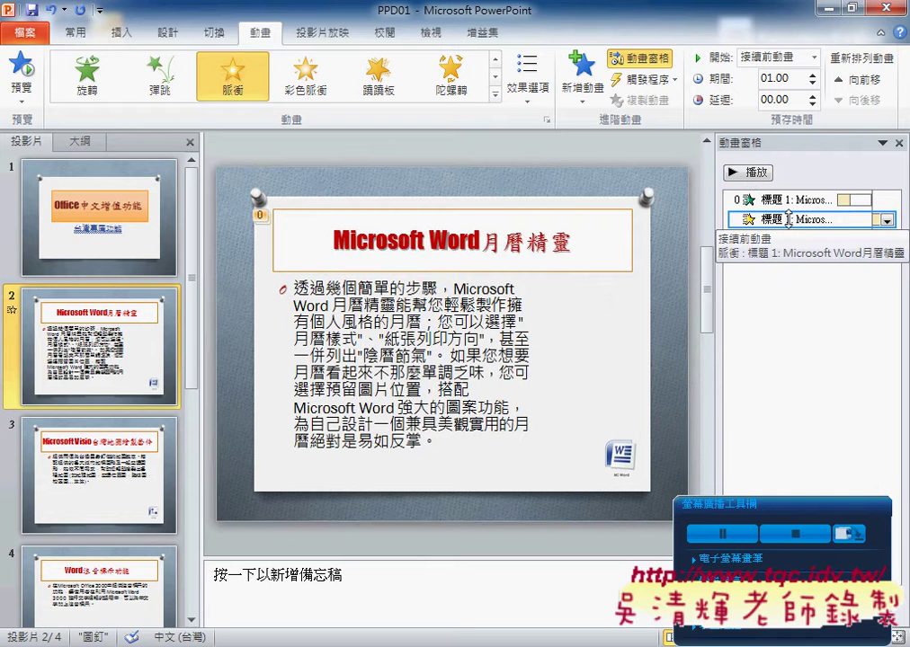
click(757, 179)
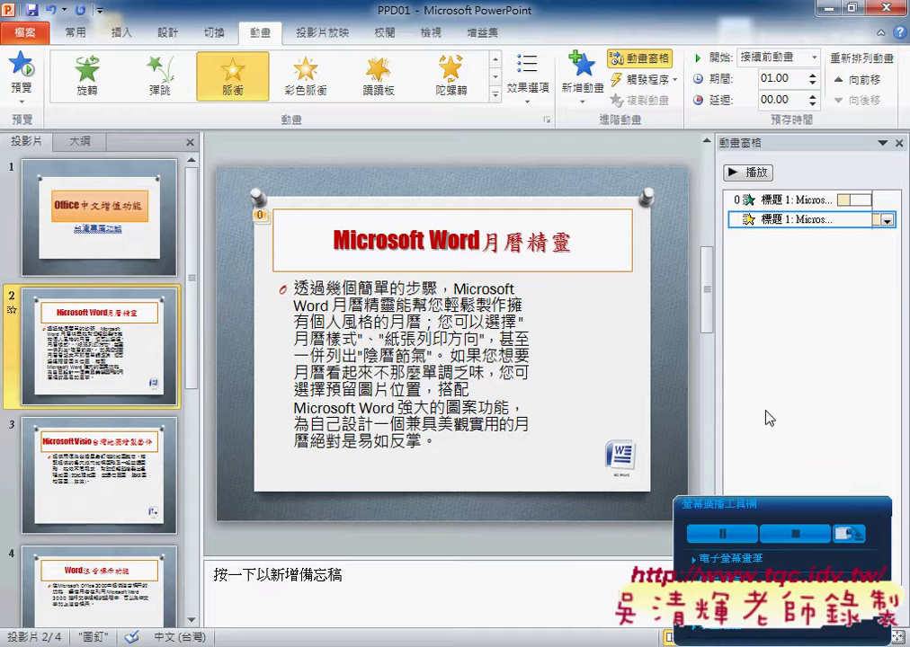
Copy the slide 2 title's animations onto the slide 3 title with Animation Painter.
key(Down)
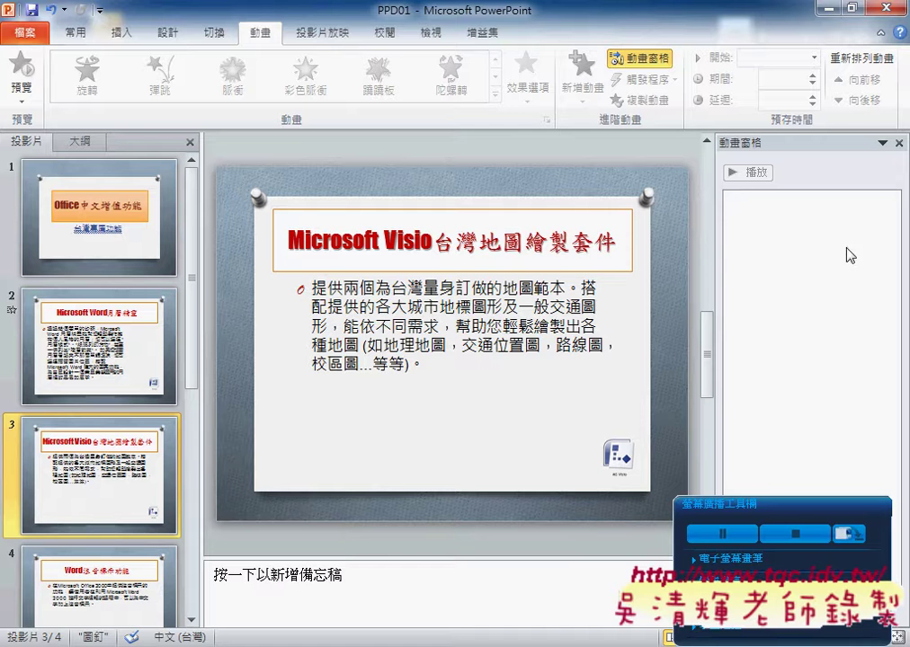
click(94, 332)
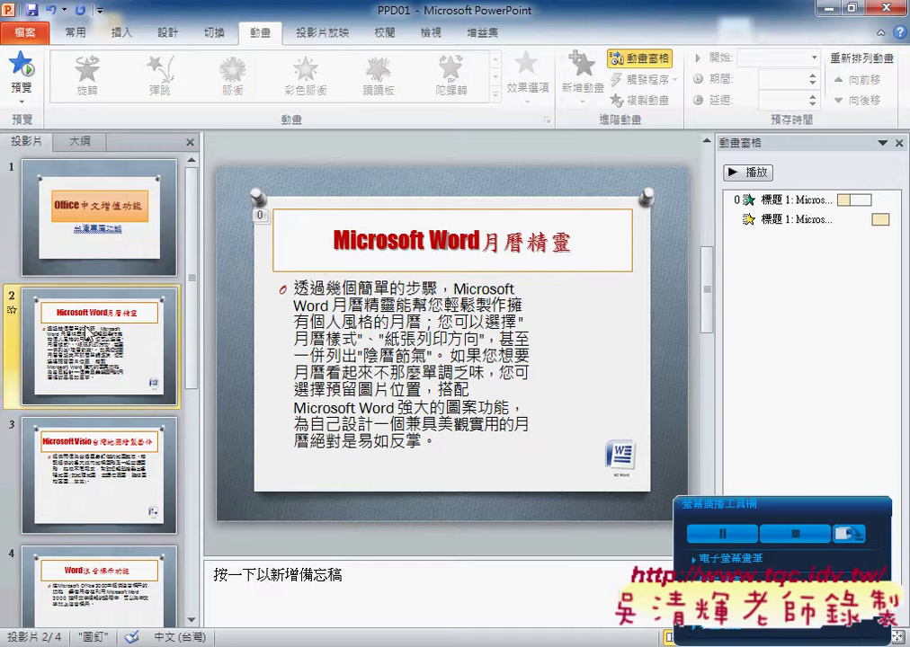
click(439, 216)
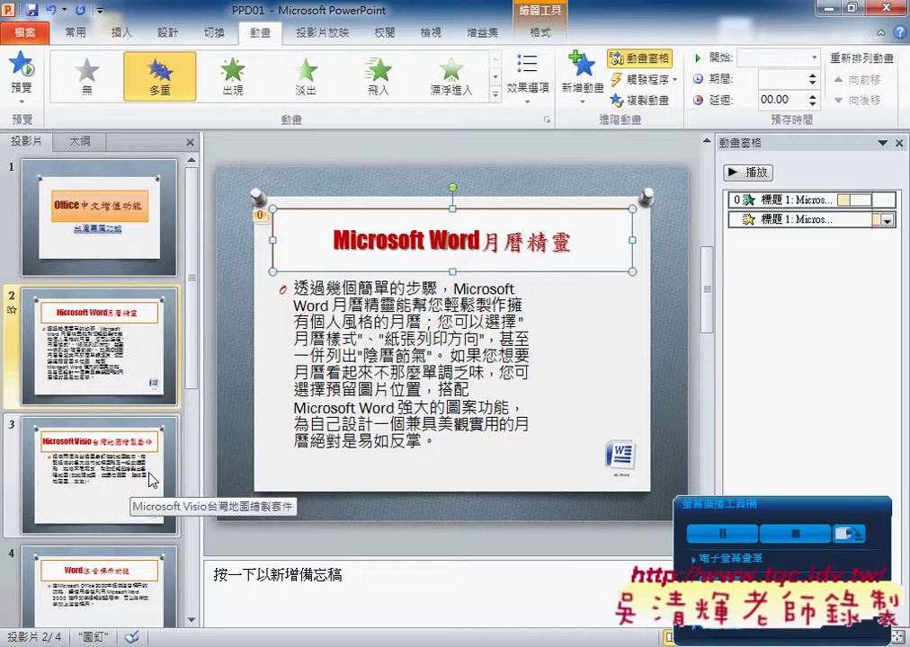
click(648, 103)
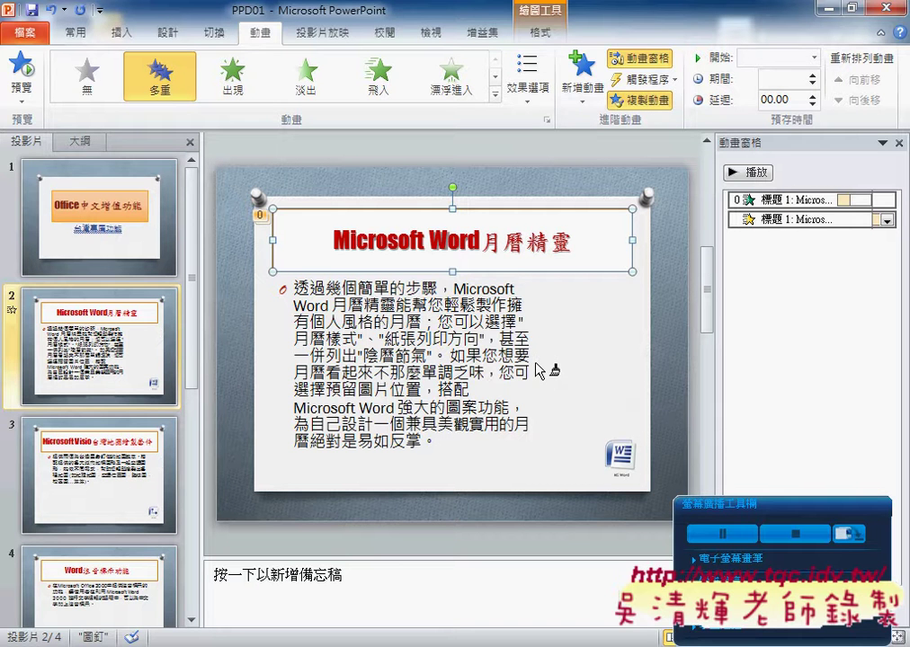
scroll(539, 370, down, 1)
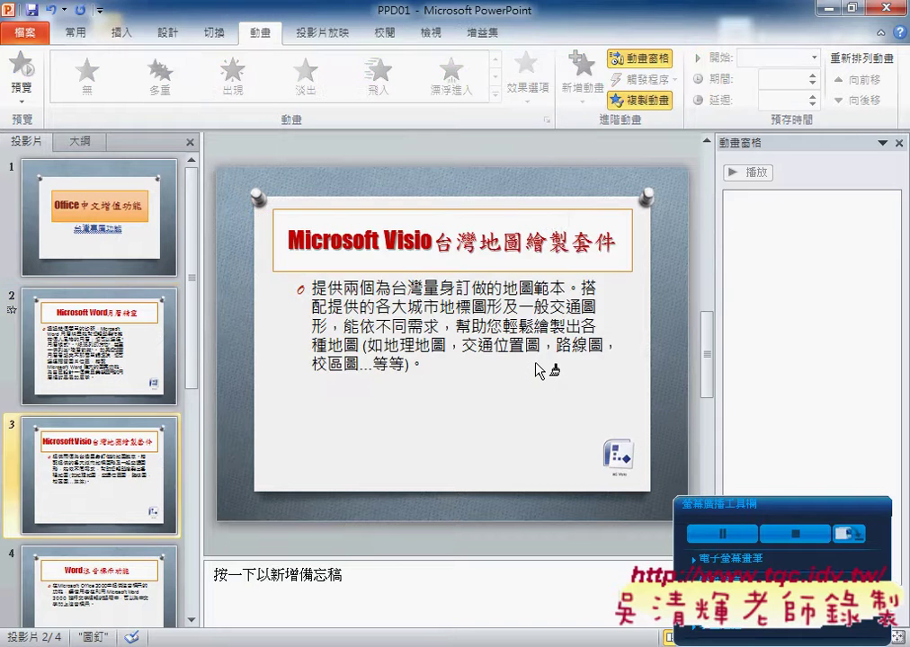
click(546, 218)
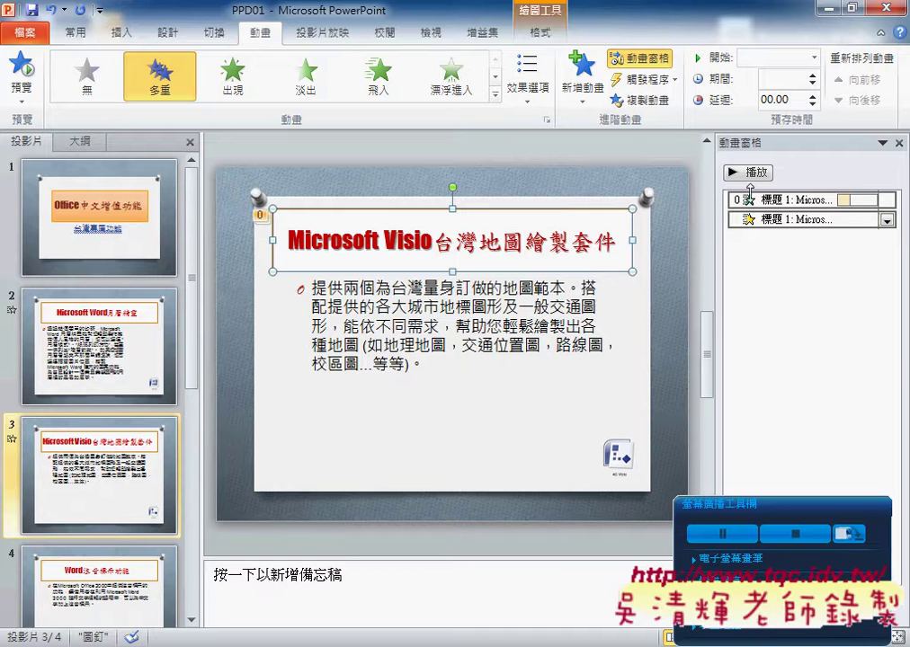
Paint the same title animations onto the slide 4 title, then return to slide 2.
click(639, 100)
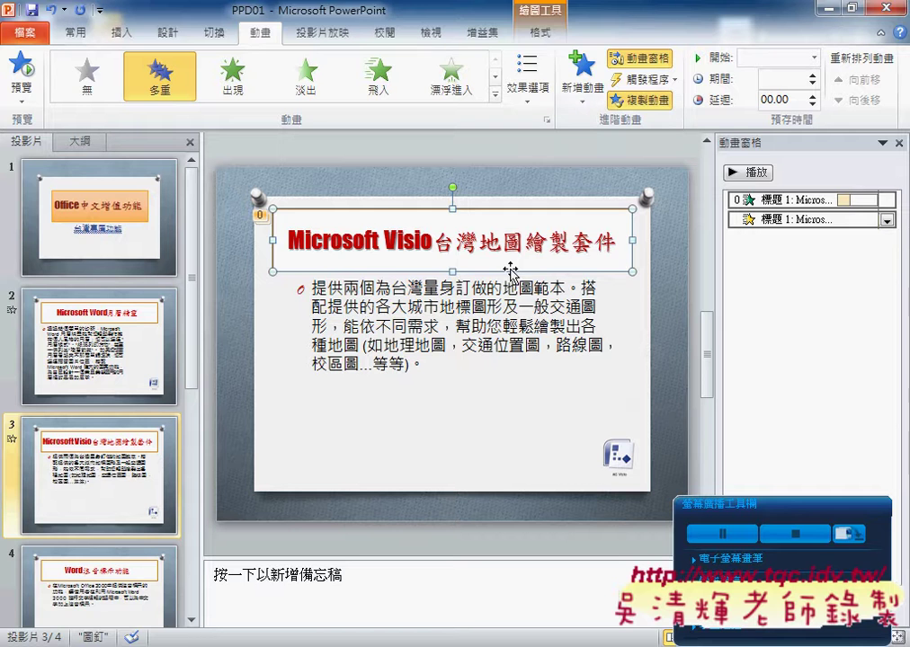
scroll(509, 269, down, 1)
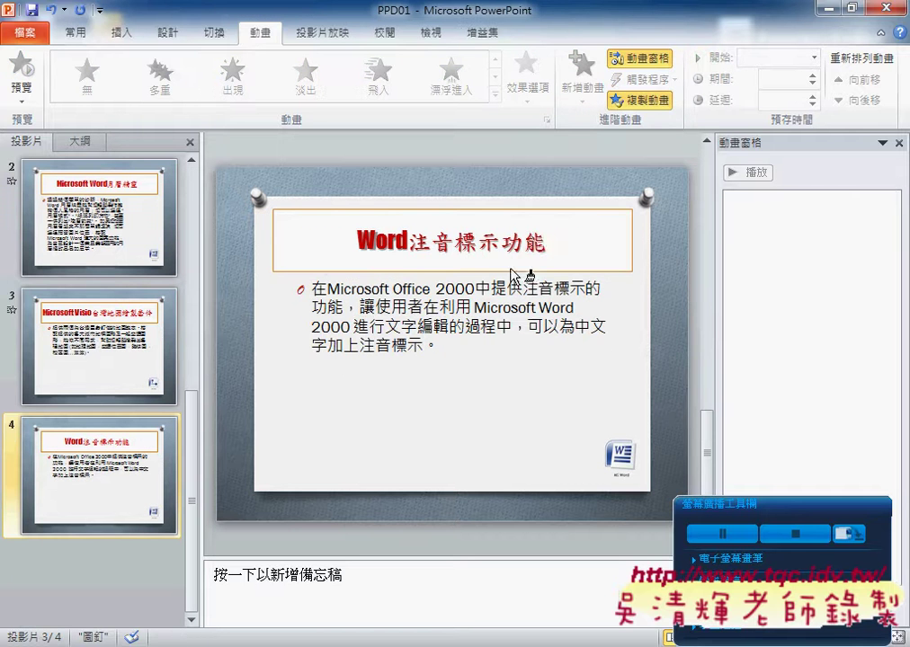
click(541, 217)
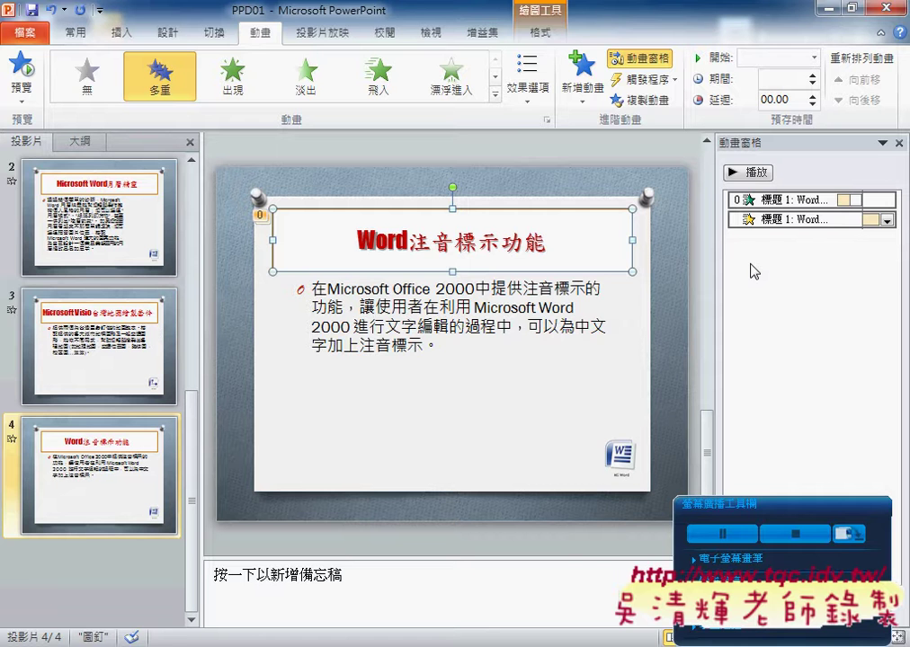
click(98, 218)
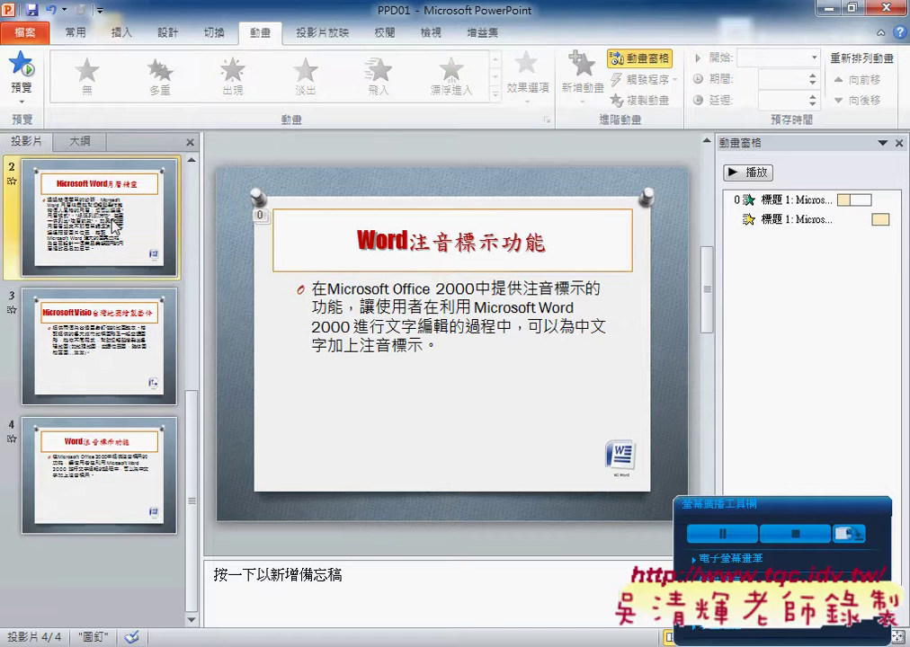
click(101, 346)
click(122, 487)
click(126, 247)
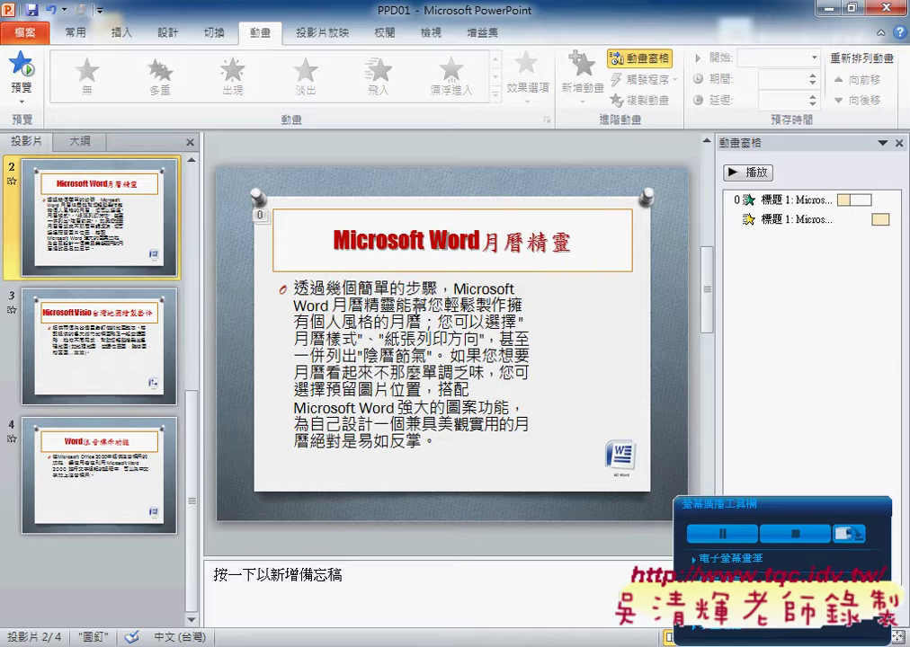
key(alt+Tab)
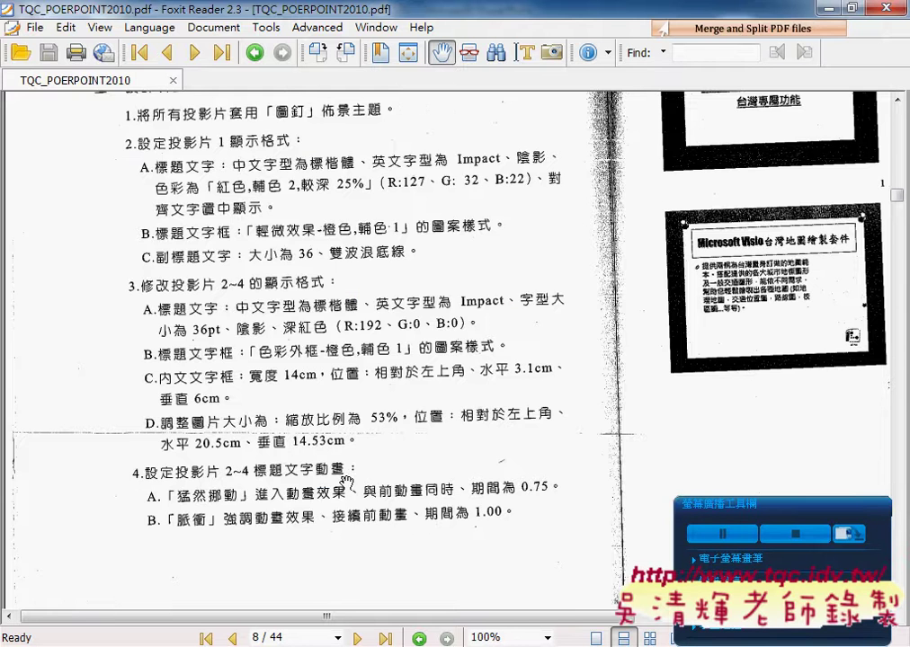
scroll(274, 382, down, 1)
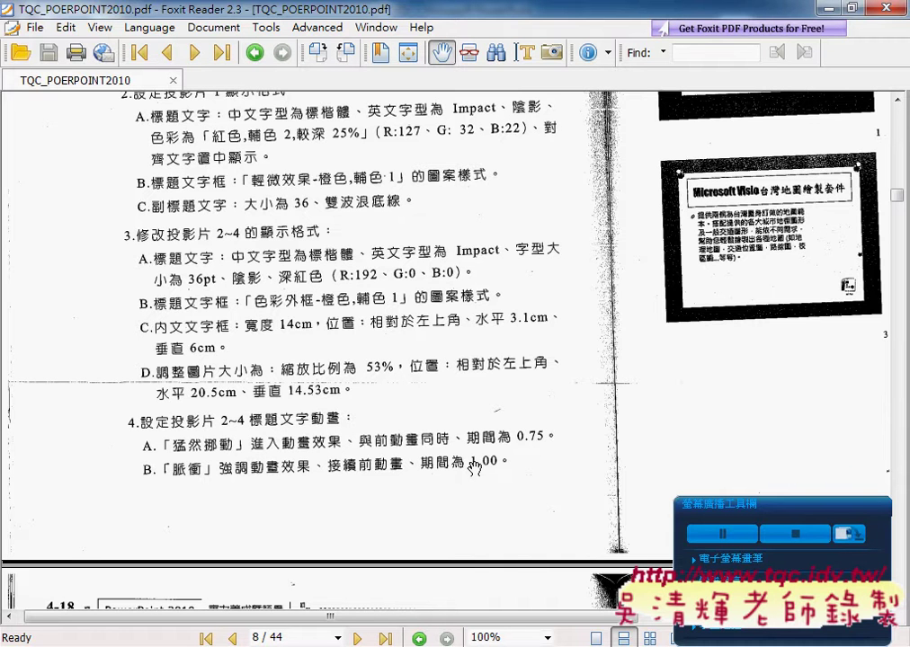
drag(591, 144, 248, 377)
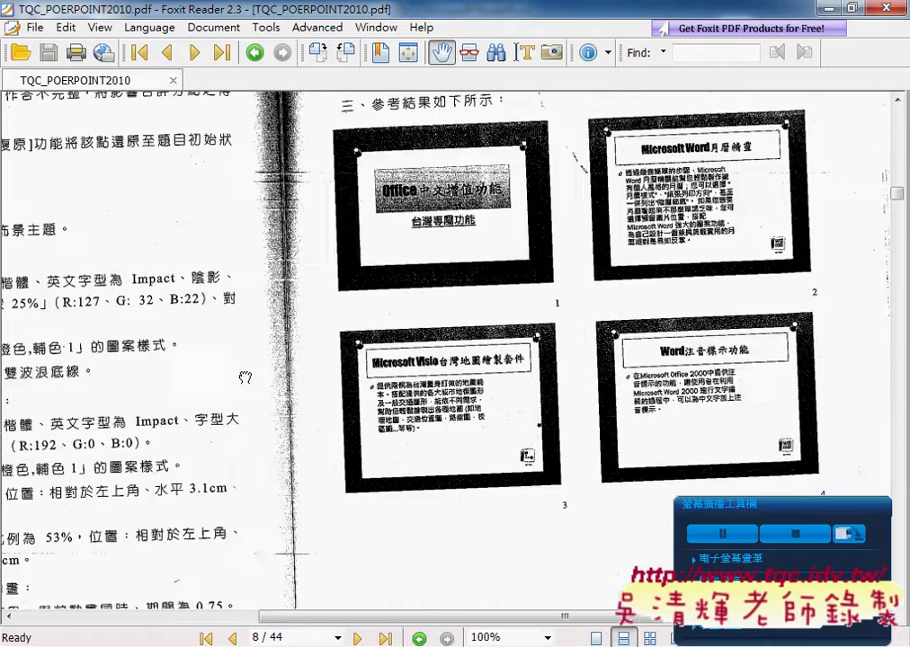
scroll(515, 223, up, 3)
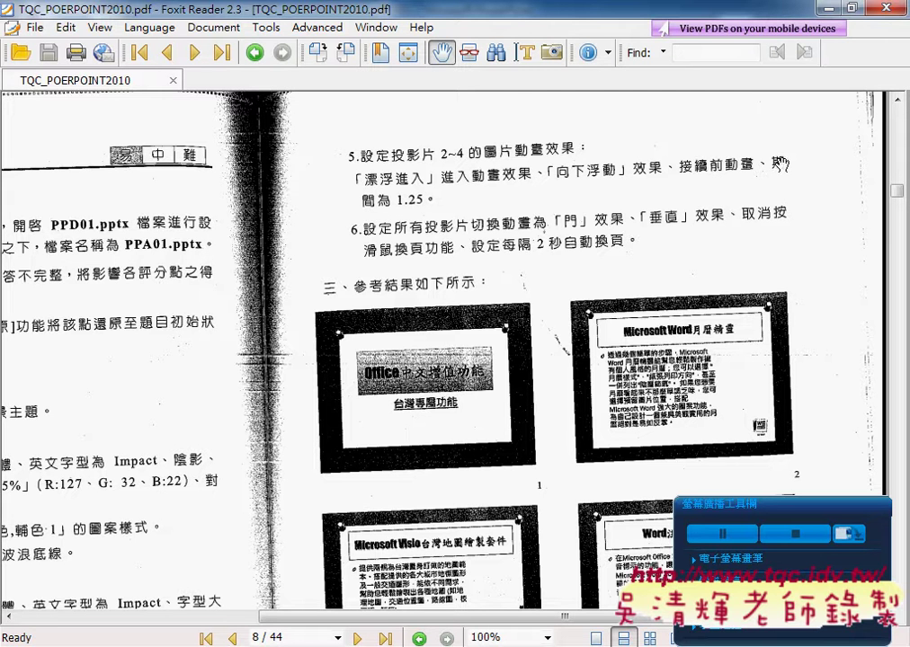
click(831, 7)
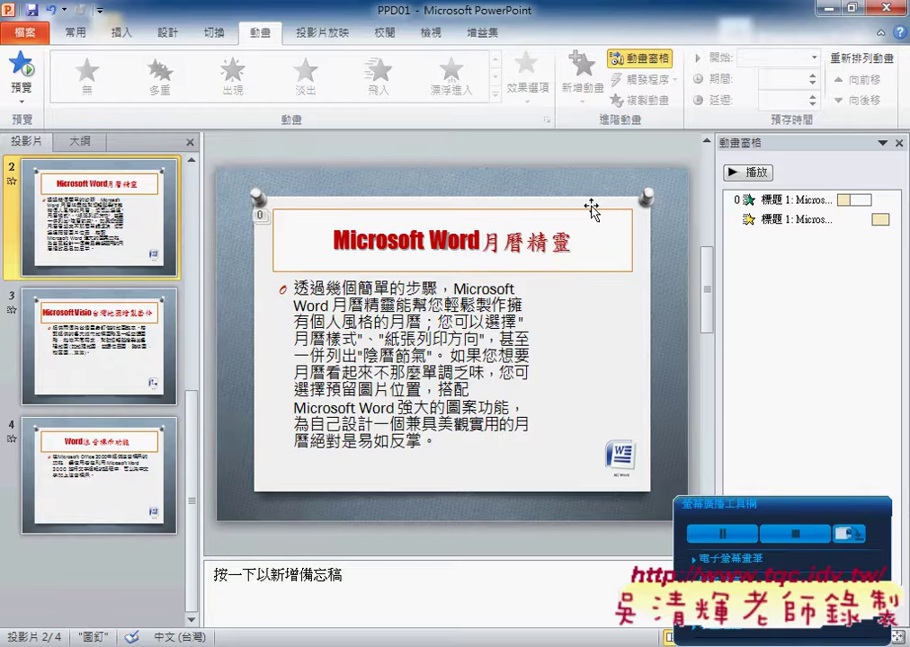
Select slide 2's Word icon picture and browse the animation gallery without choosing an effect.
click(620, 454)
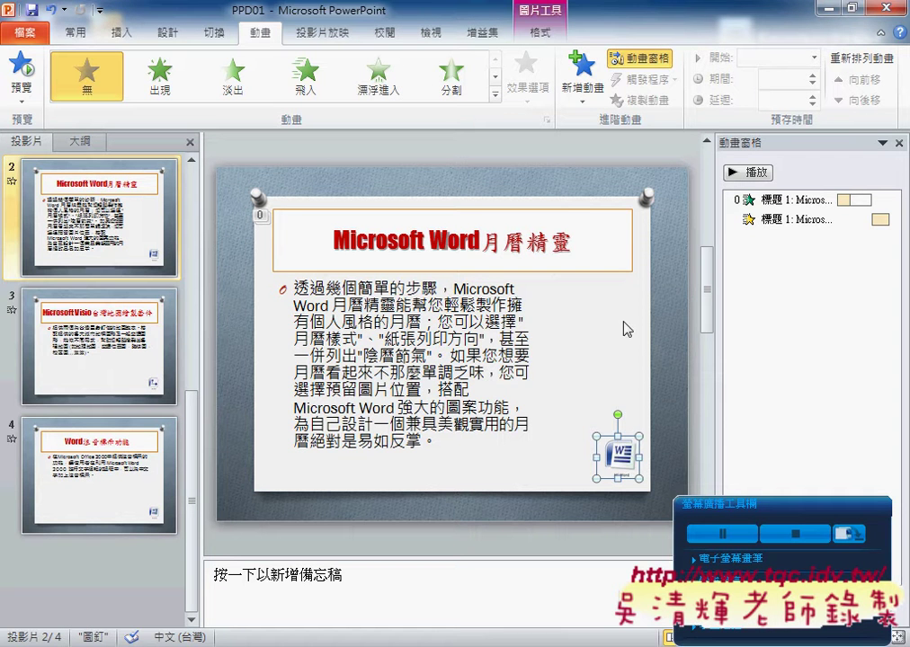
click(494, 94)
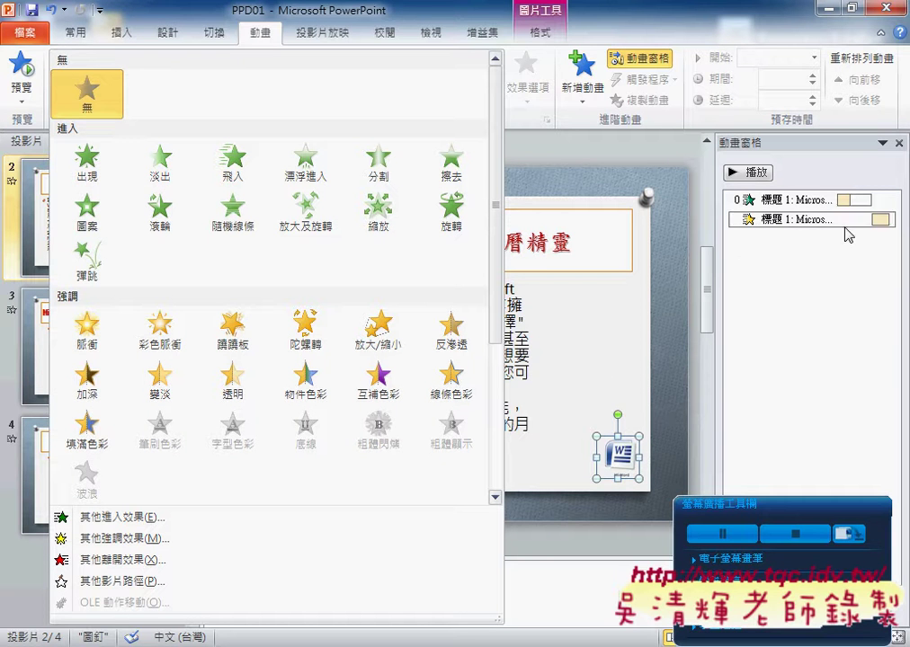
click(689, 169)
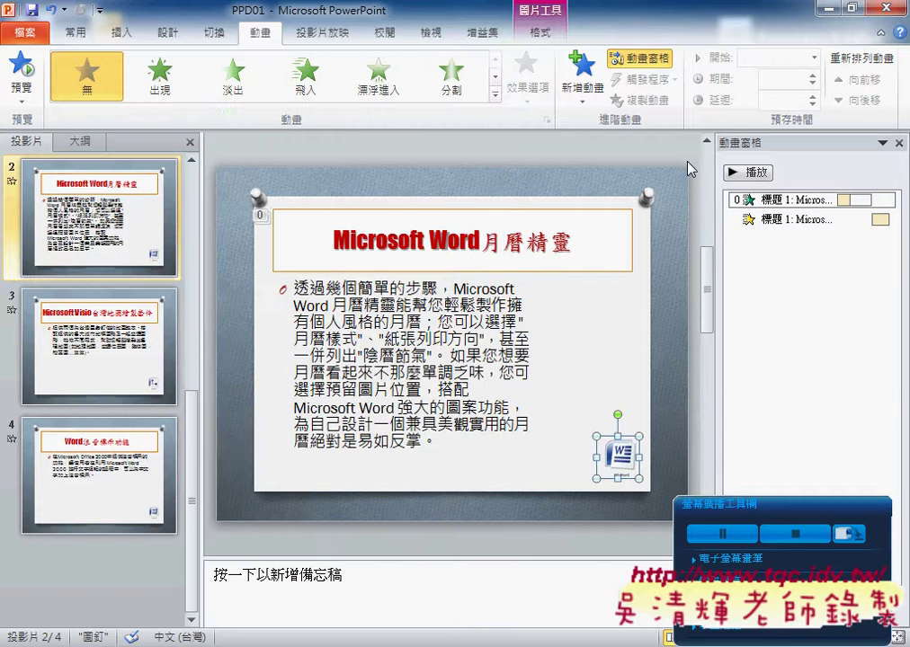
Reapply the slide 3 title's animations to the slide 4 title, then go back to slide 2.
scroll(689, 169, down, 2)
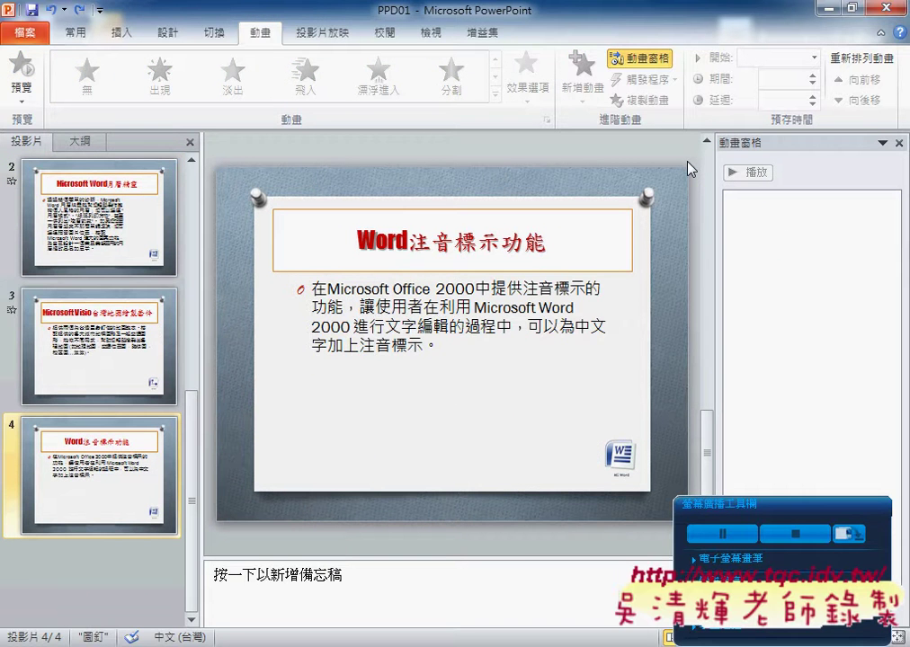
scroll(689, 169, up, 1)
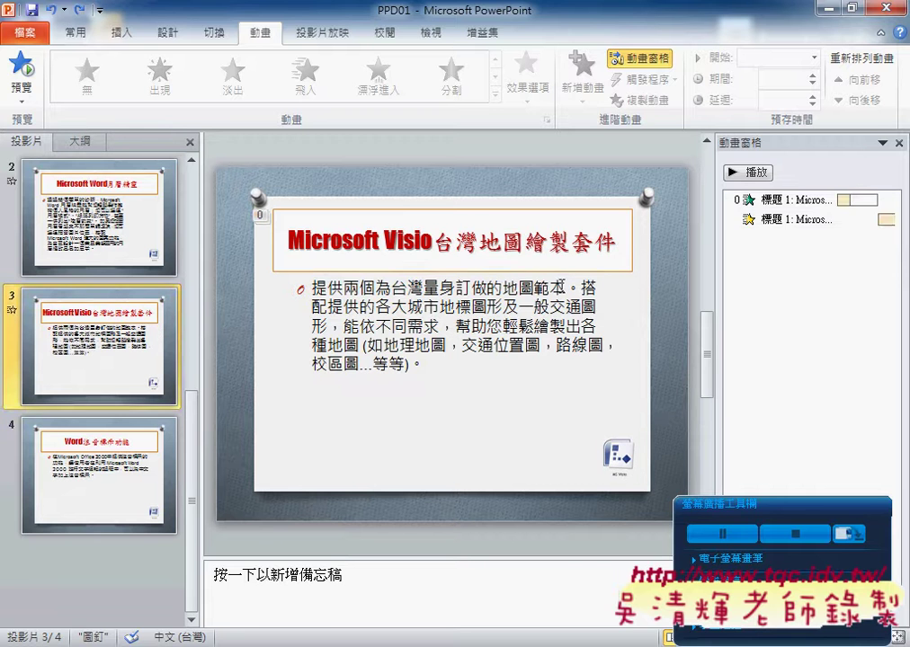
click(546, 212)
click(640, 100)
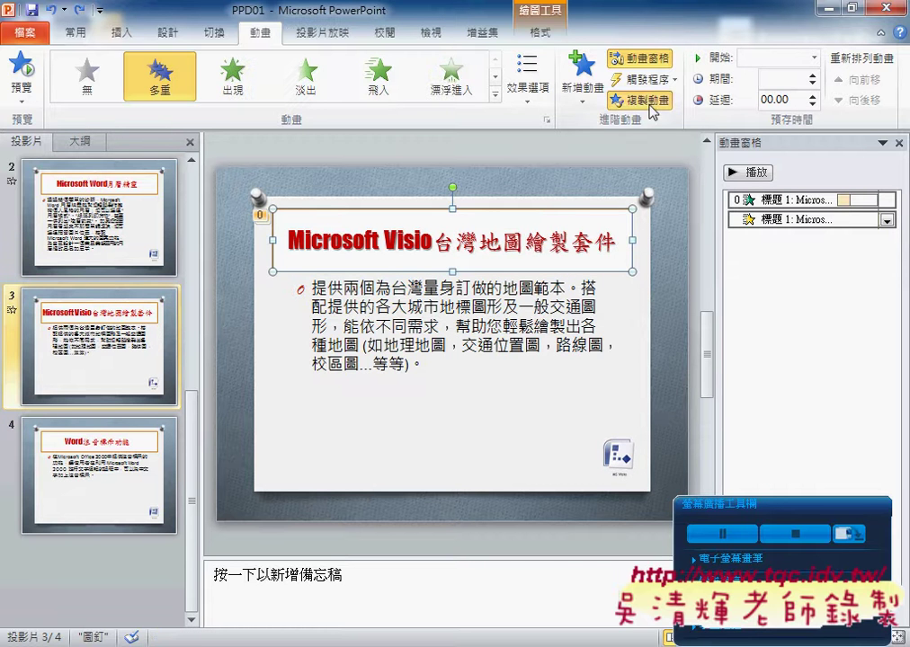
scroll(479, 400, down, 1)
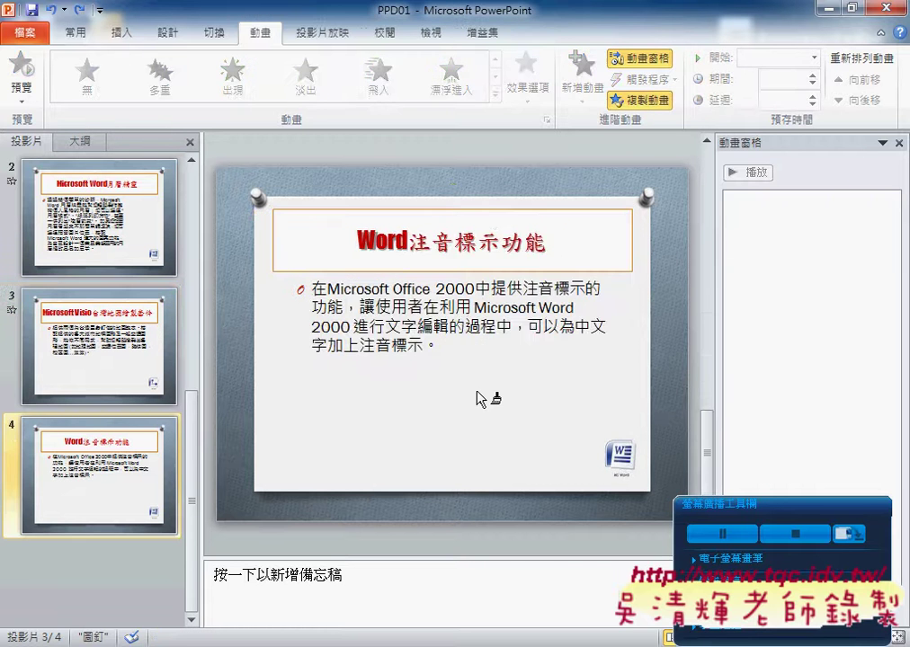
click(487, 220)
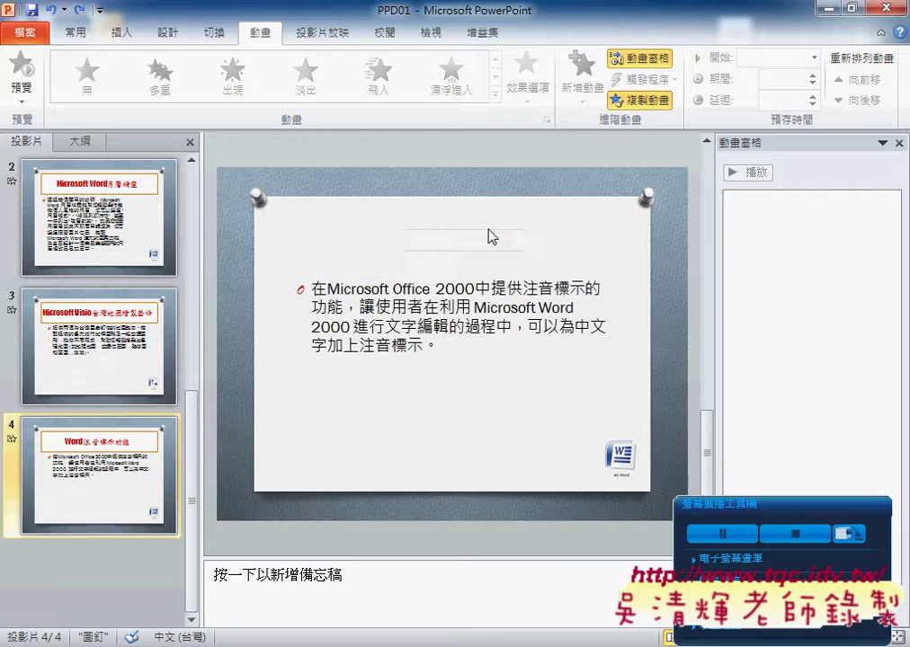
click(117, 241)
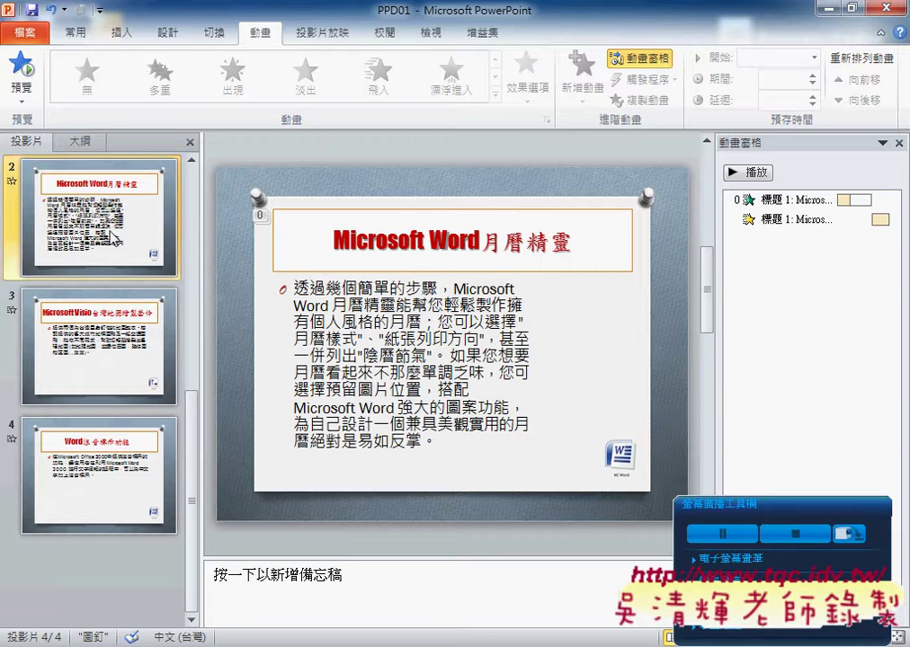
Give the Word icon picture a 漂浮進入 (Float In) entrance, after previous, lasting 01.25, and preview it.
click(623, 458)
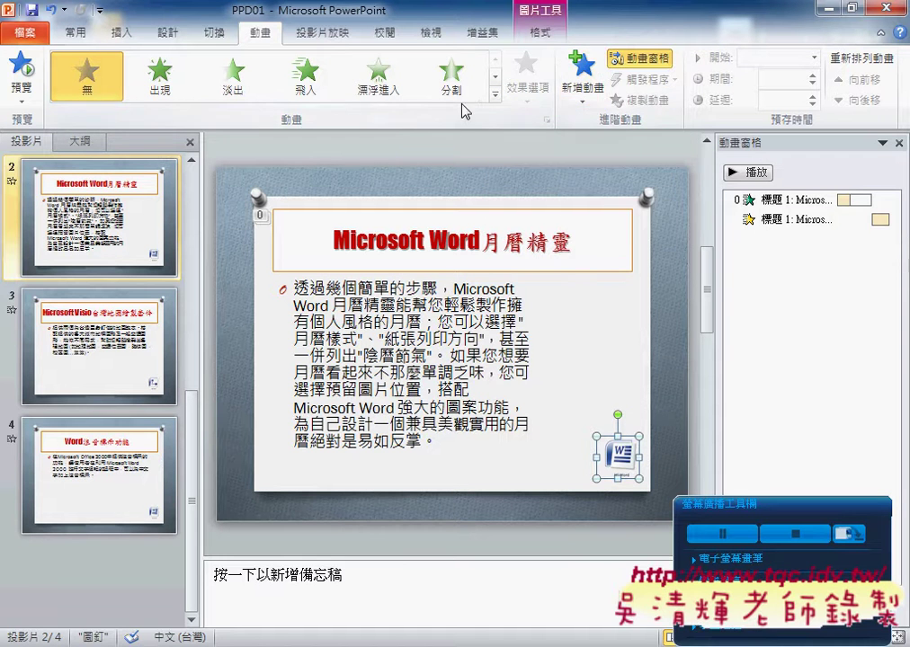
click(570, 96)
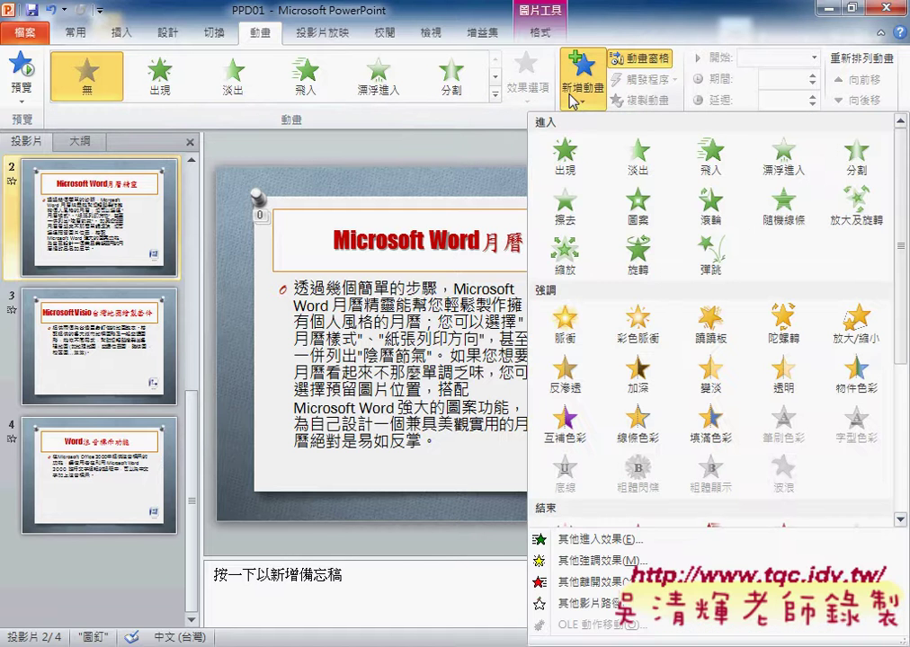
click(782, 160)
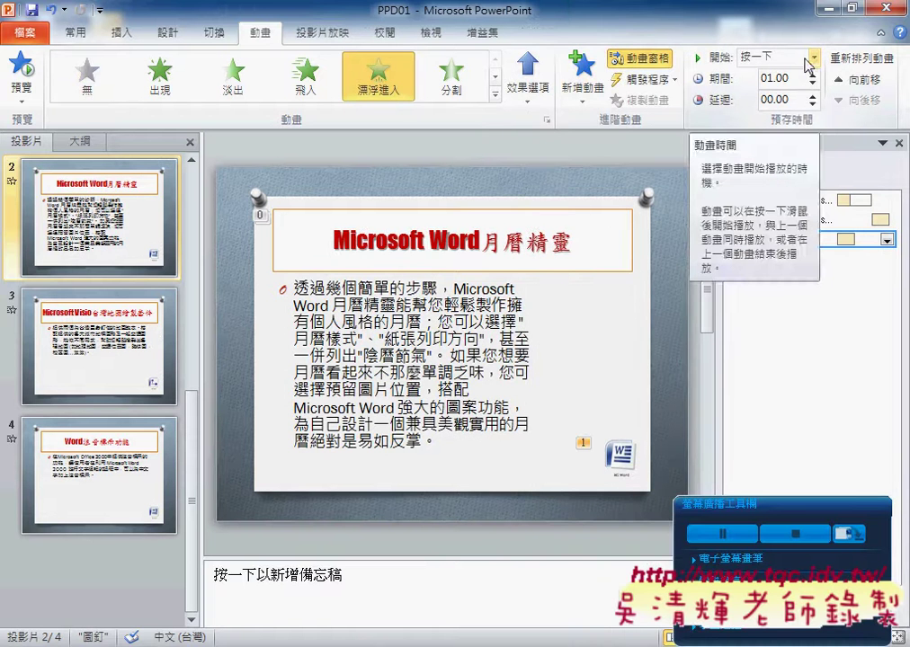
click(815, 59)
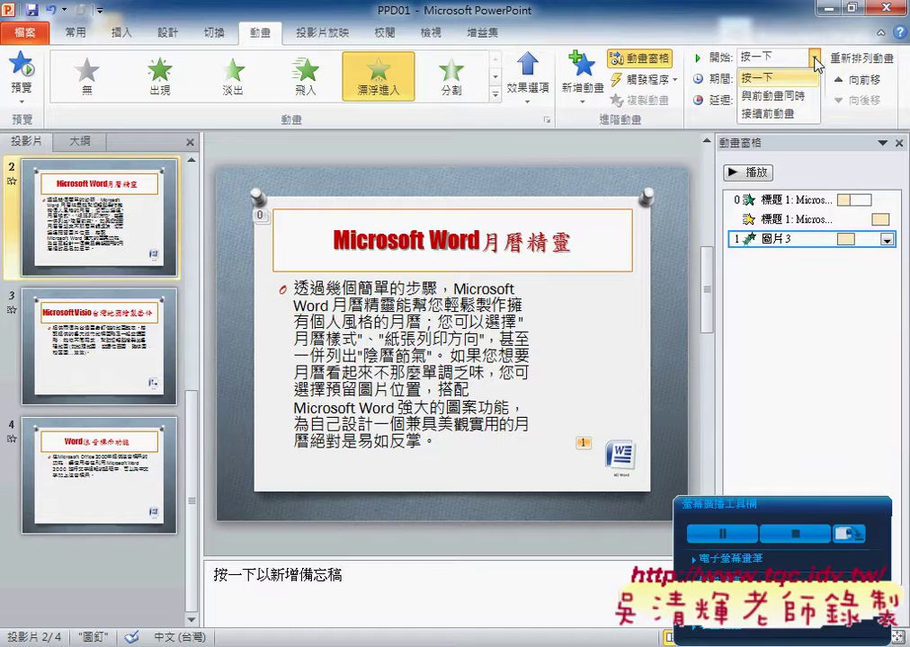
click(782, 114)
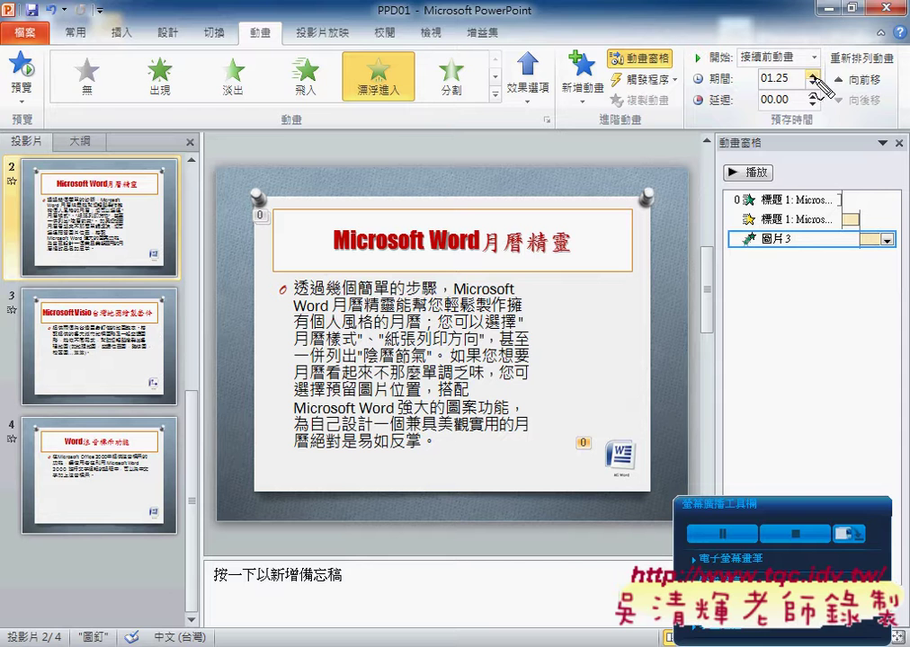
mouse_move(816, 278)
mouse_down()
mouse_move(864, 209)
mouse_move(876, 270)
mouse_move(817, 277)
mouse_up()
mouse_move(763, 209)
mouse_down()
mouse_move(791, 207)
mouse_move(784, 247)
mouse_up()
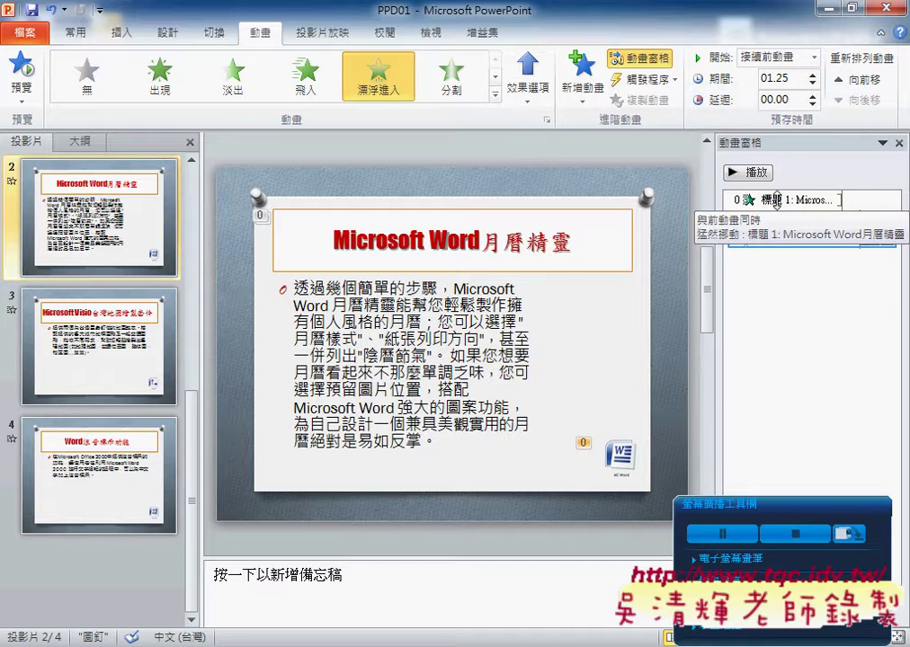
click(748, 174)
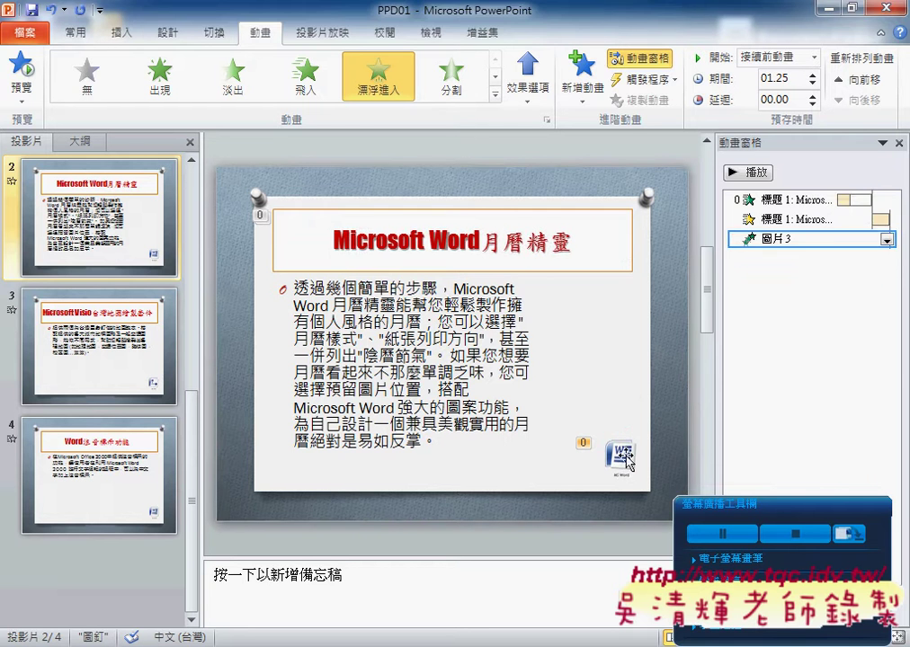
Paint slide 2's picture Float In animation onto the Visio picture on slide 3.
click(630, 462)
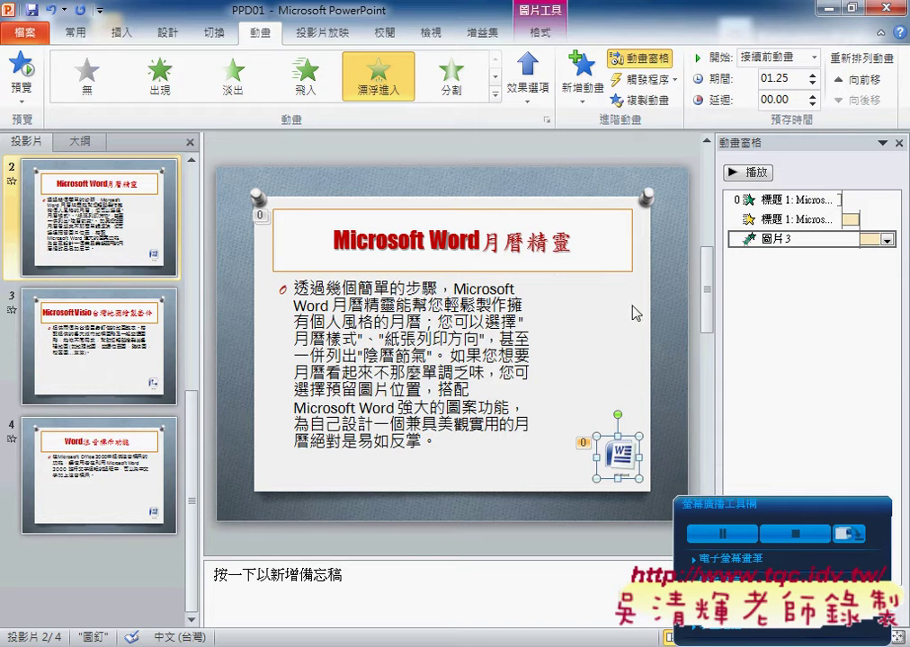
click(649, 101)
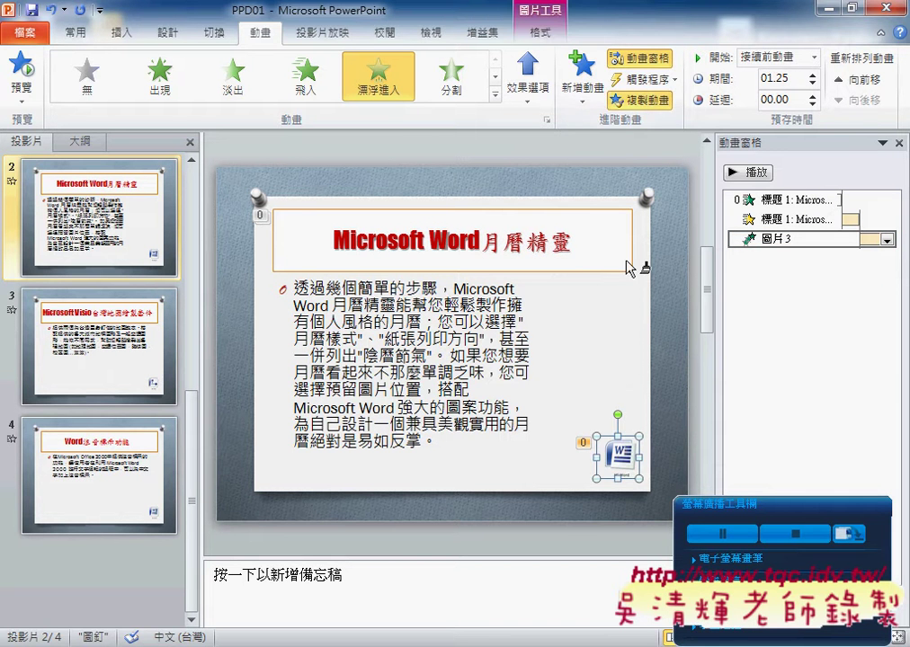
scroll(584, 359, down, 3)
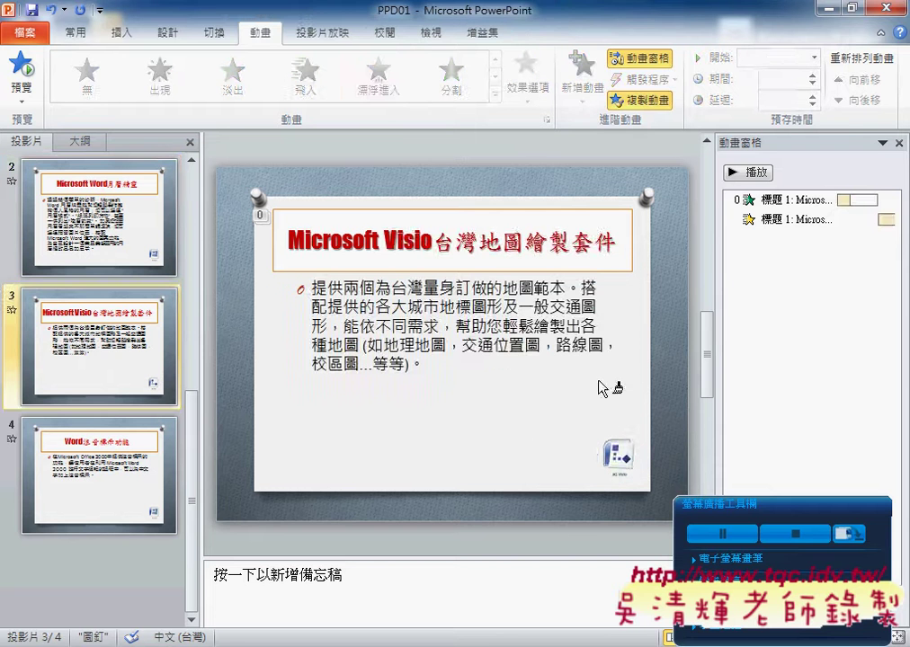
click(615, 457)
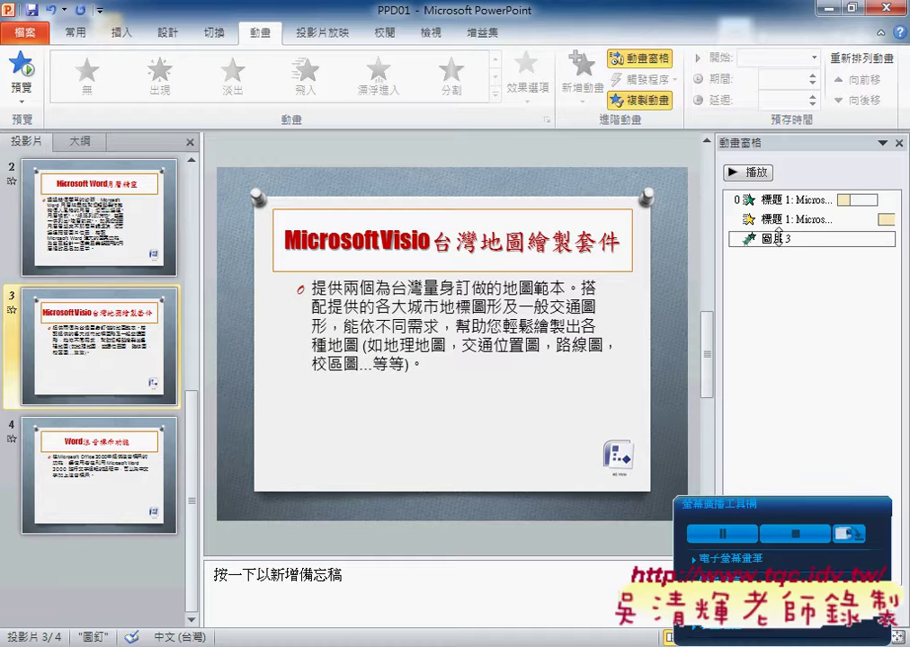
click(778, 239)
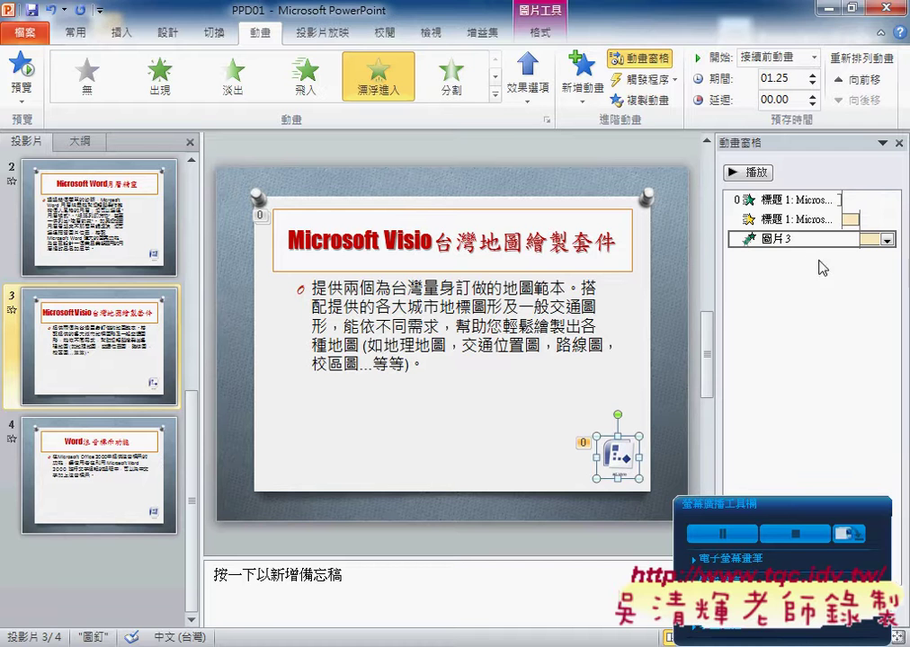
Copy the Visio picture's animation onto slide 4's Word picture and widen the animation pane.
scroll(546, 392, down, 3)
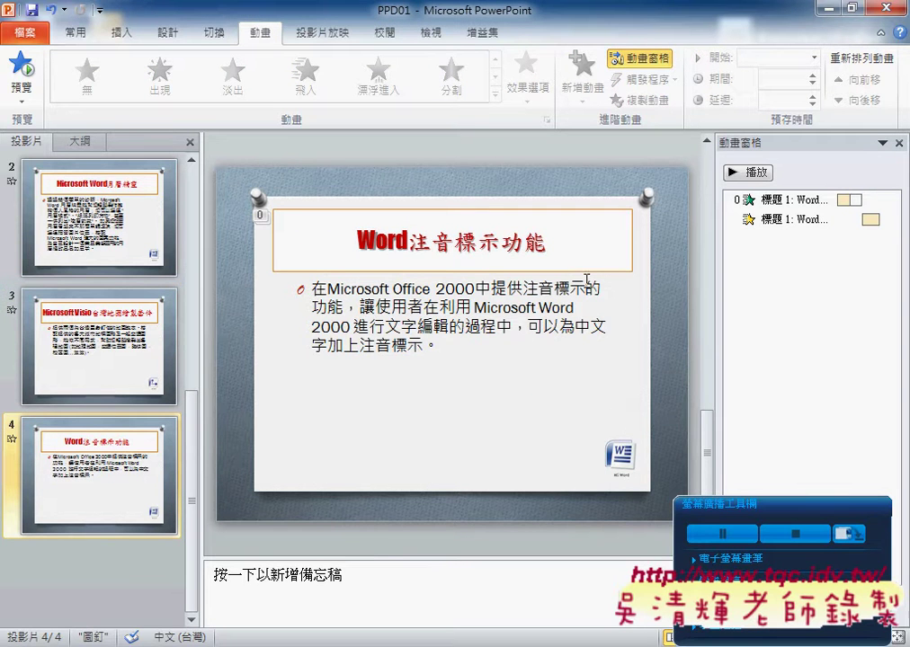
scroll(586, 296, up, 3)
click(617, 454)
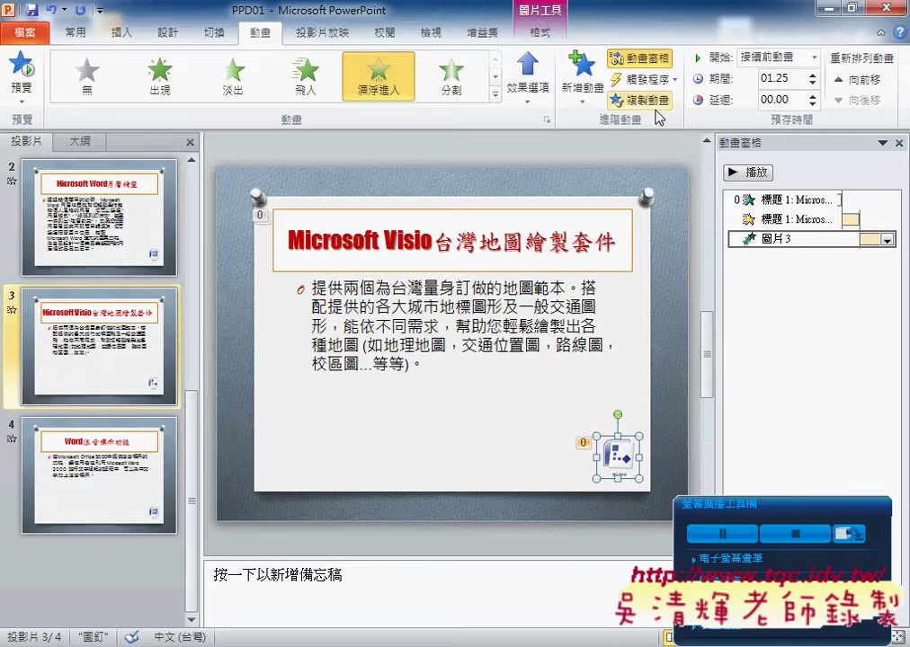
scroll(567, 425, down, 1)
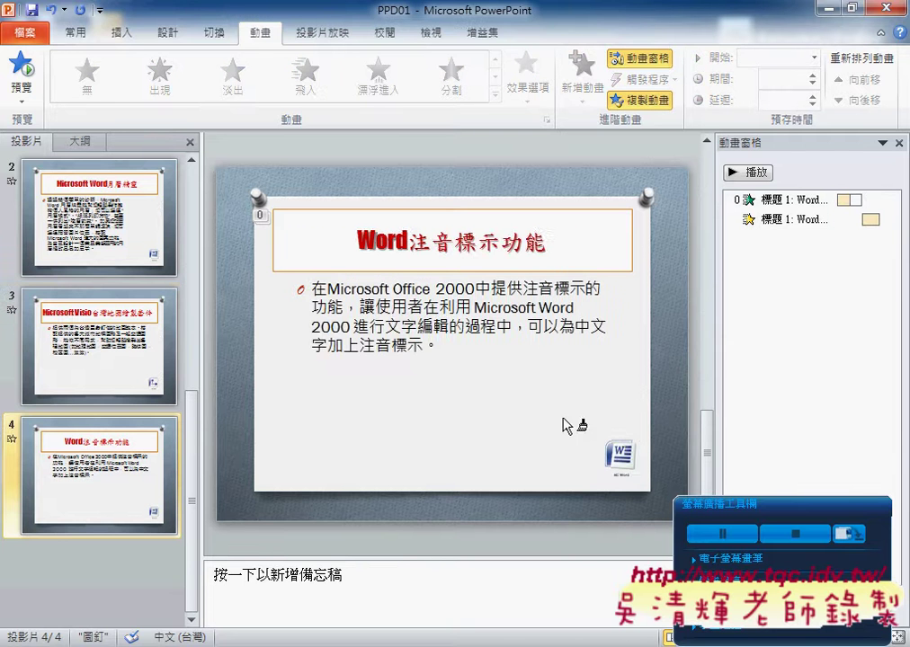
click(620, 454)
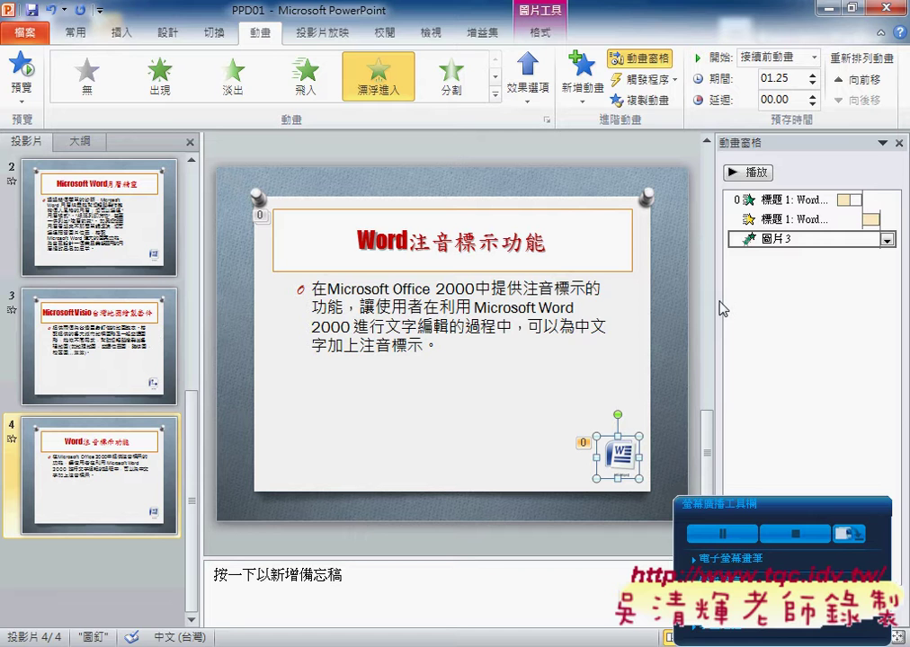
drag(711, 300, 674, 300)
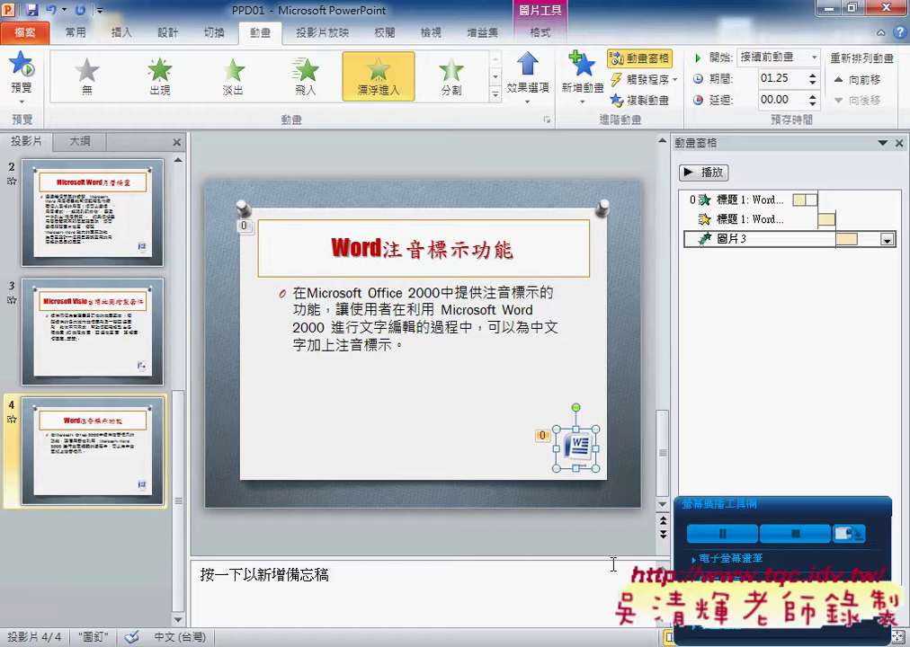
Read requirement 6 in the Foxit Reader PDF, then return to PowerPoint's slide transition settings.
key(alt+Tab)
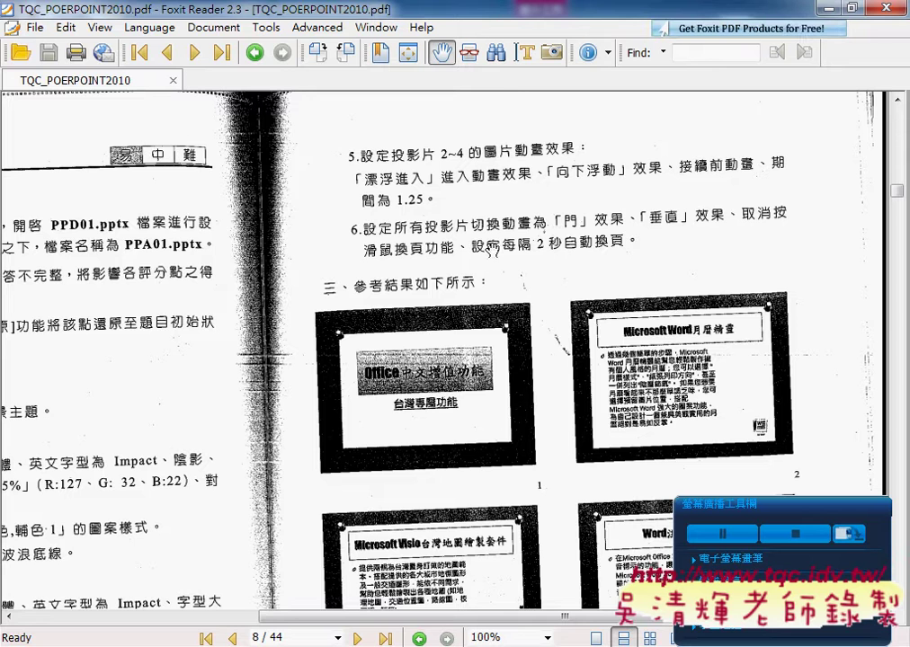
key(alt+Tab)
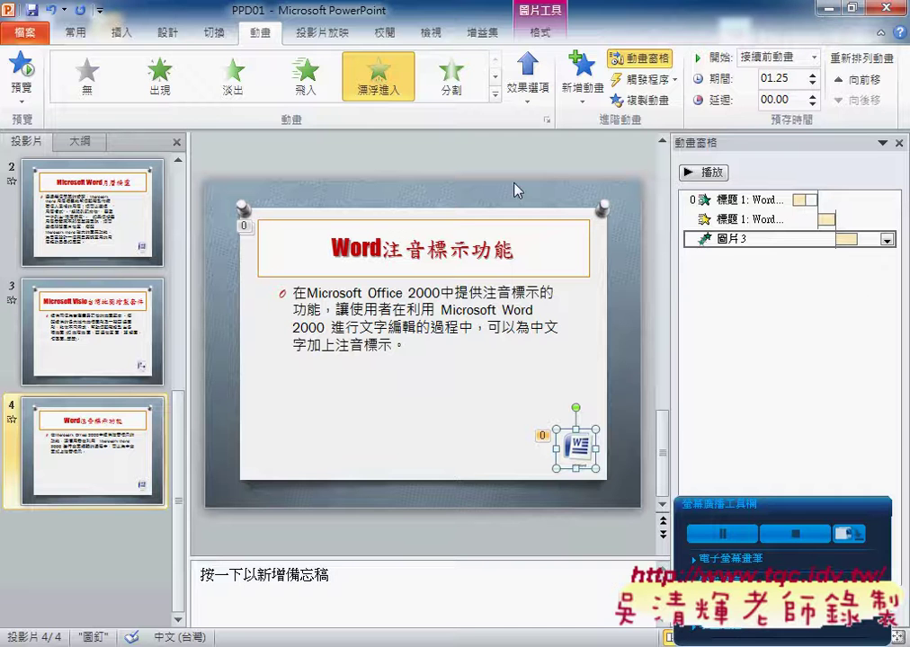
click(214, 35)
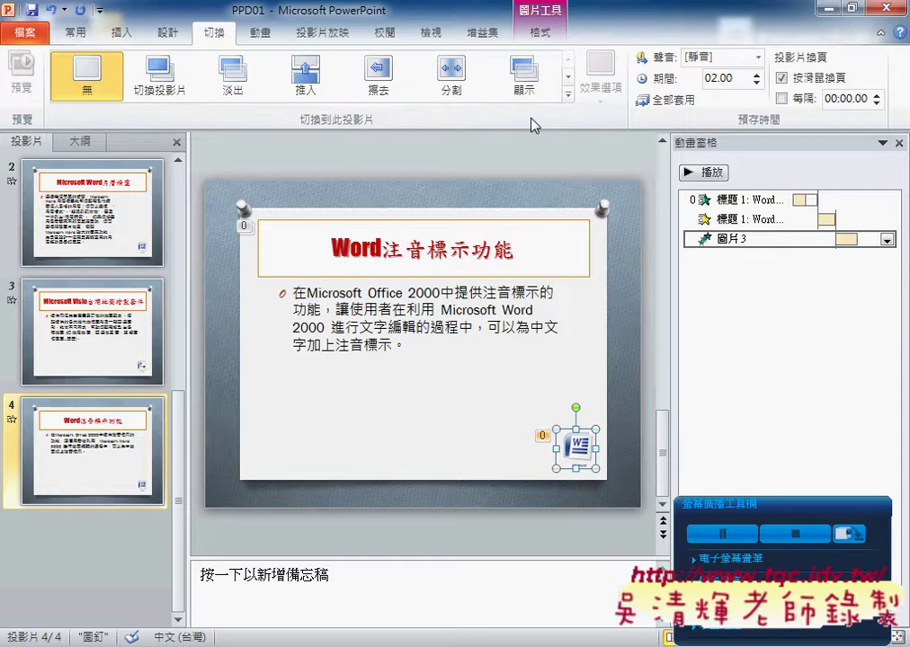
Give slide 4 a vertical 門 (Door) transition.
click(567, 95)
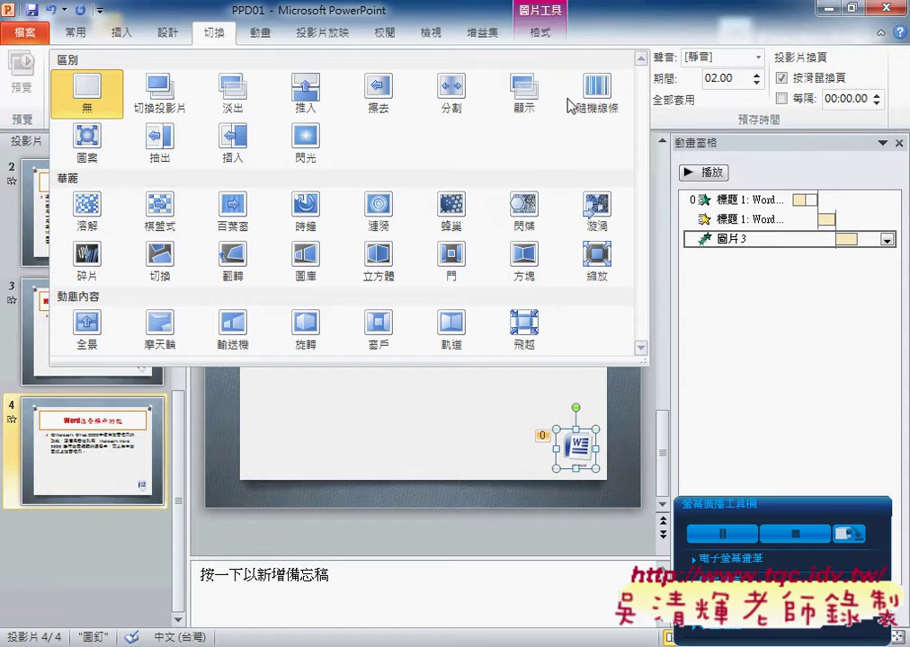
click(450, 266)
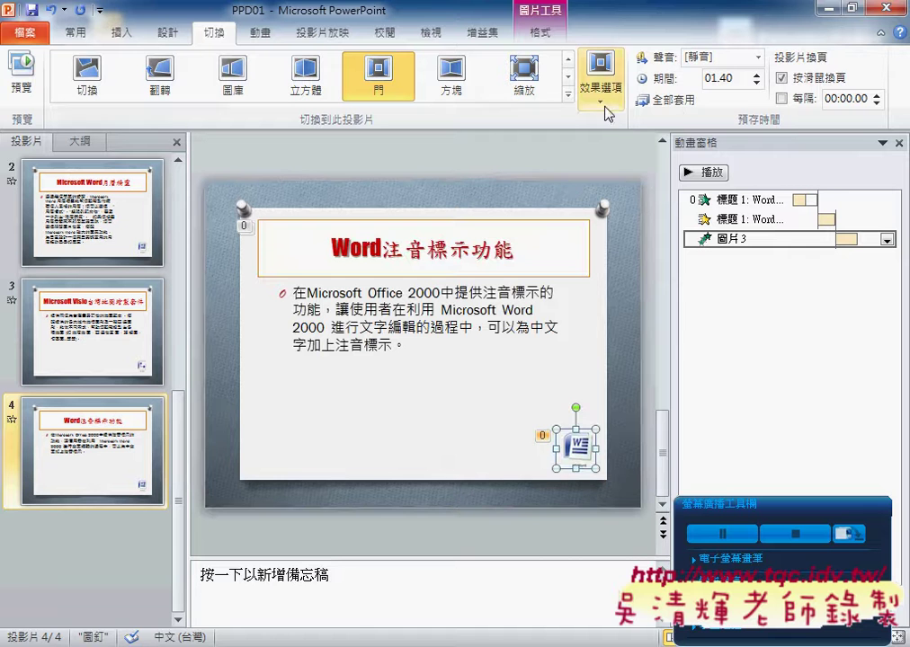
click(606, 107)
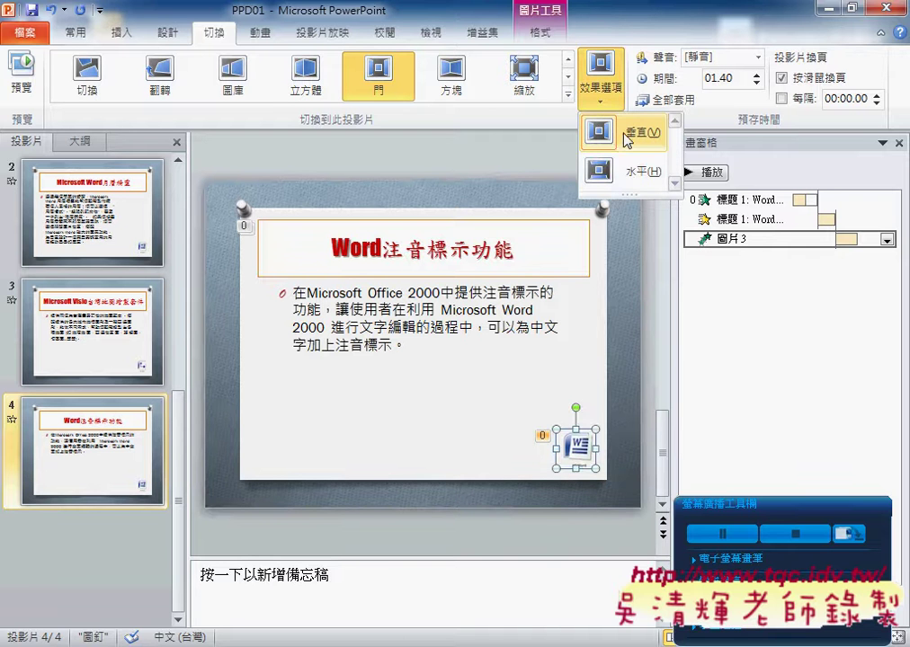
click(629, 133)
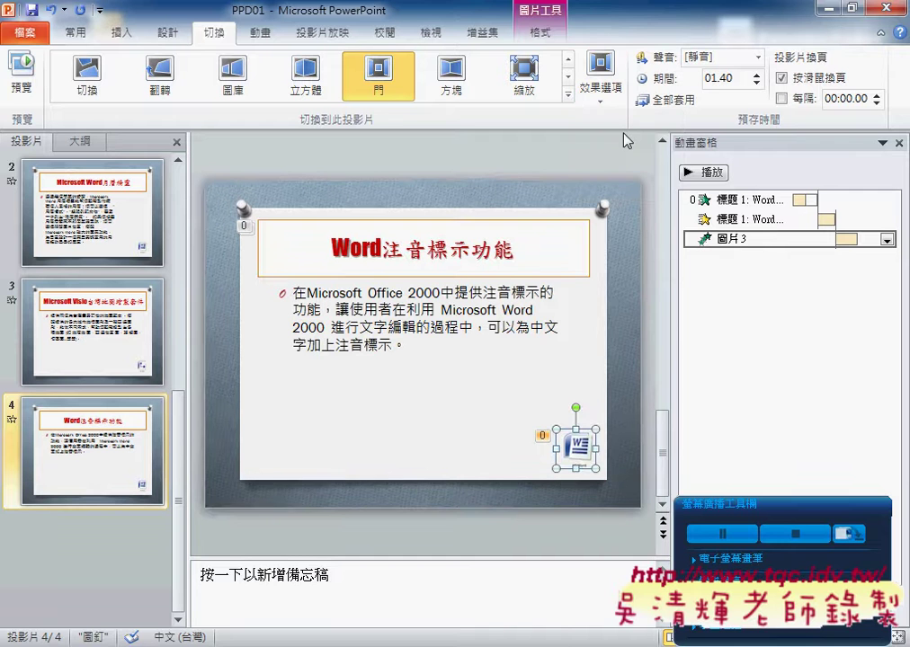
Replace mouse-click advance with automatic advance after 00:02.00, then open the File view.
click(809, 78)
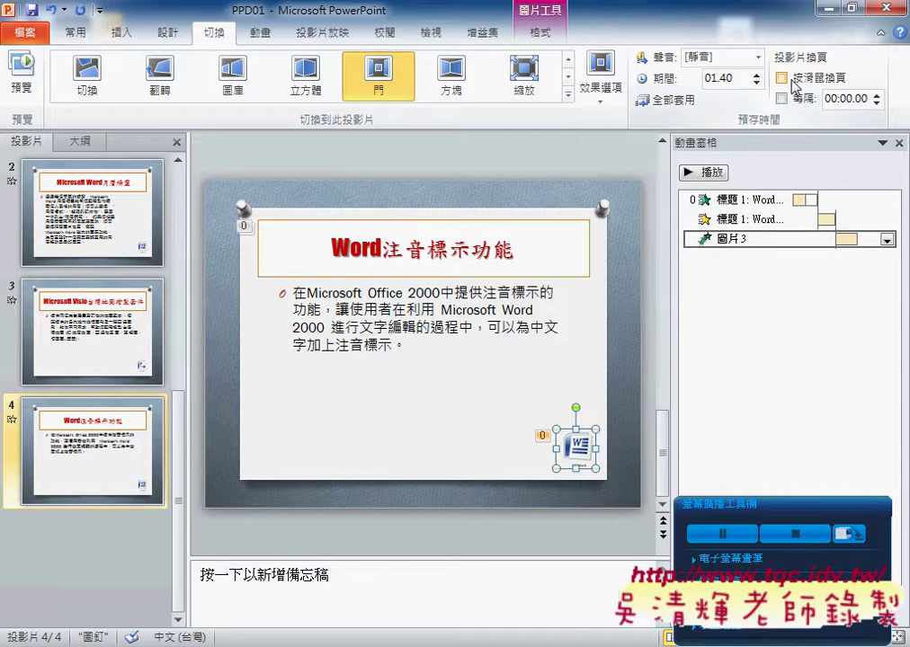
click(781, 98)
click(878, 94)
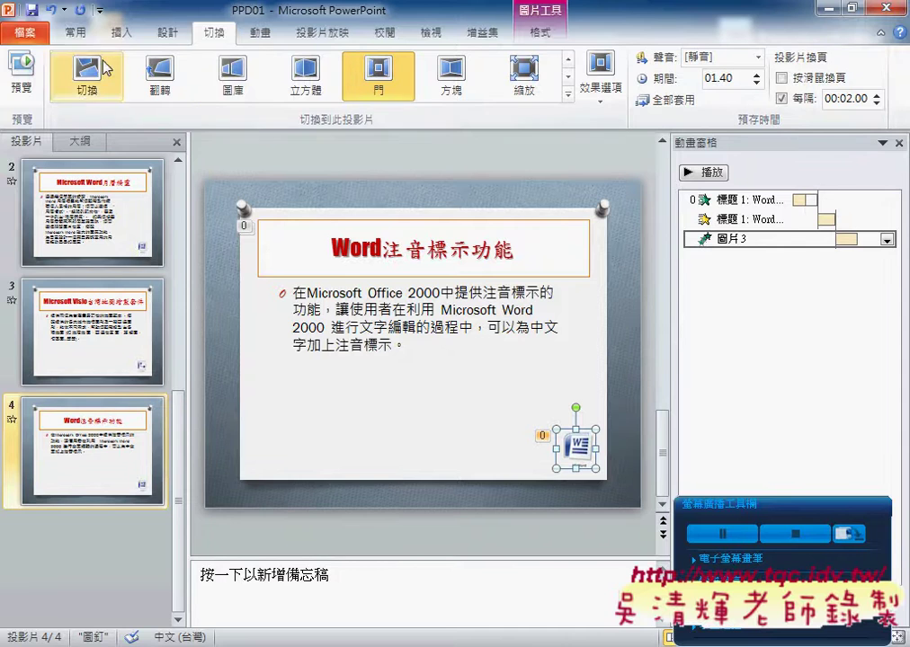
click(26, 32)
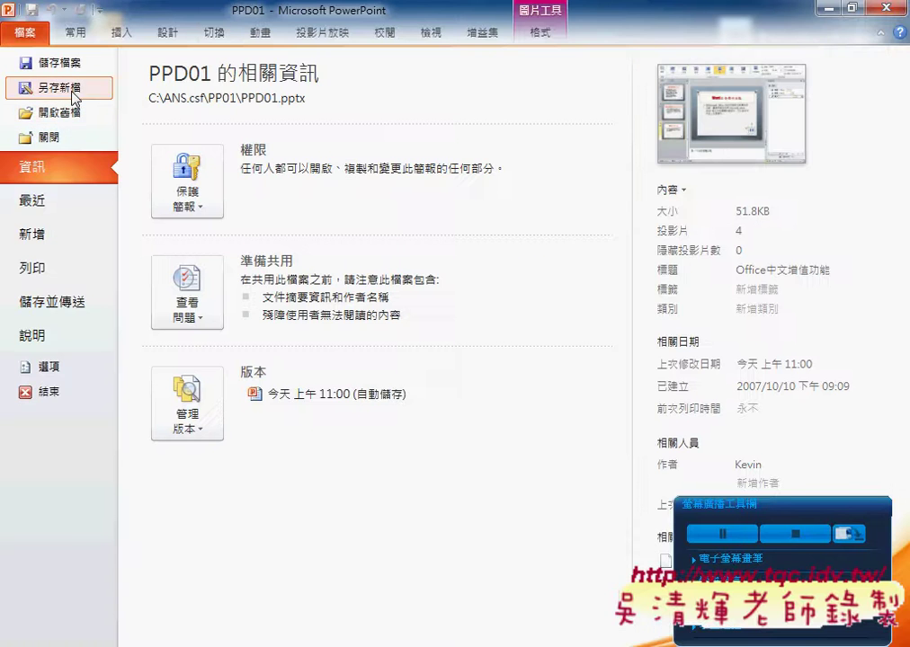